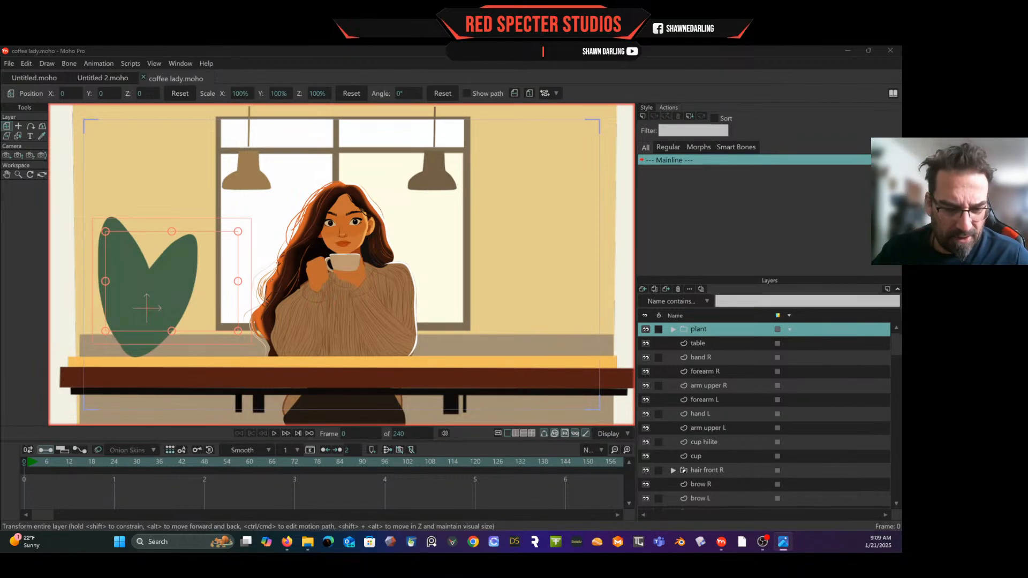
# - Compare the drawn scene with the reference illustration by switching the reference off and back on
pyautogui.moveTo(78, 464); pyautogui.dragTo(15, 463)
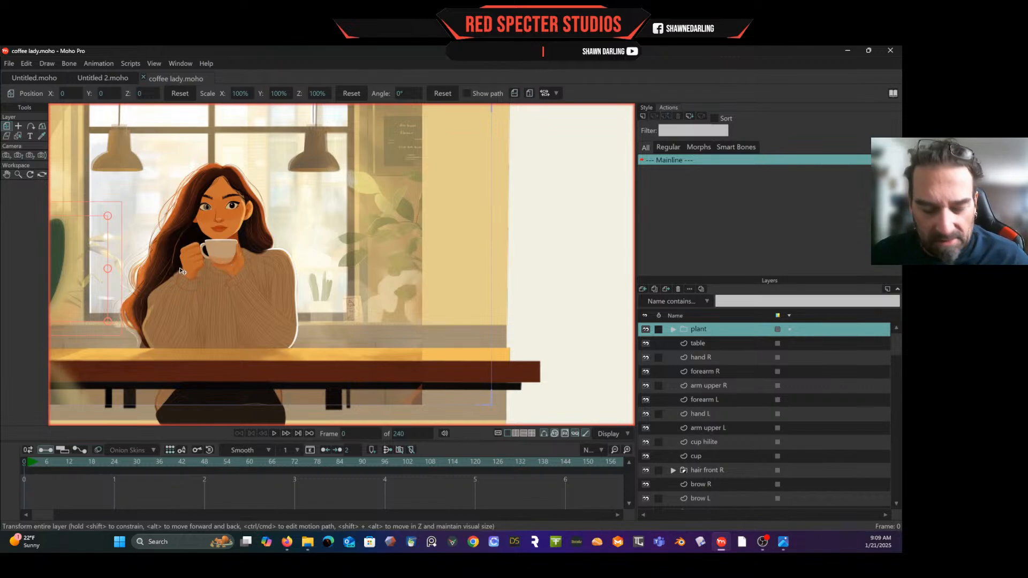
pyautogui.hotkey('ctrl', 'y')
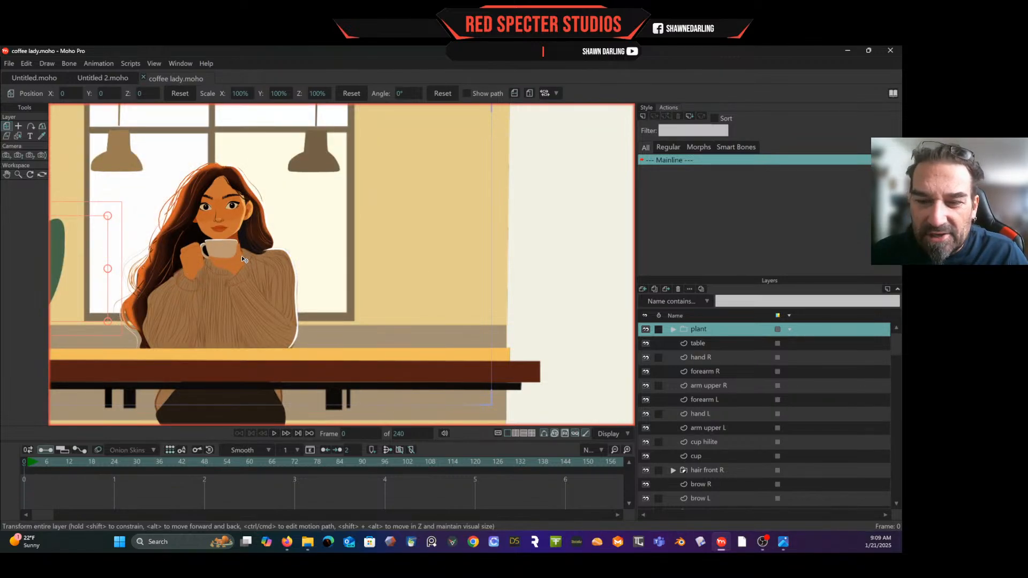
pyautogui.hotkey('ctrl', 'y')
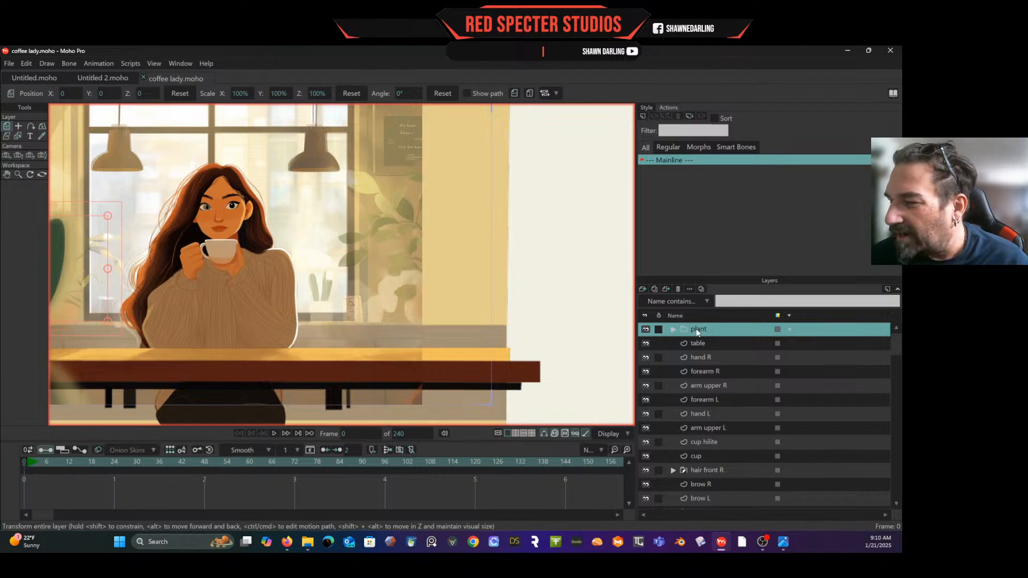
# - Add a vector layer directly above the window shelf layer and name it "cactus cup"
pyautogui.scroll(-10, 727, 414)
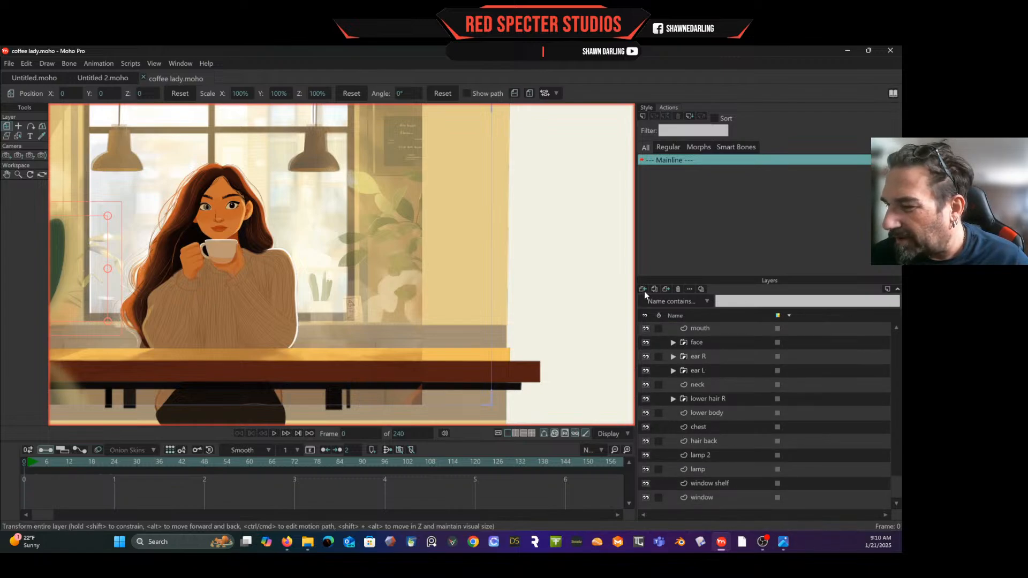
pyautogui.click(739, 484)
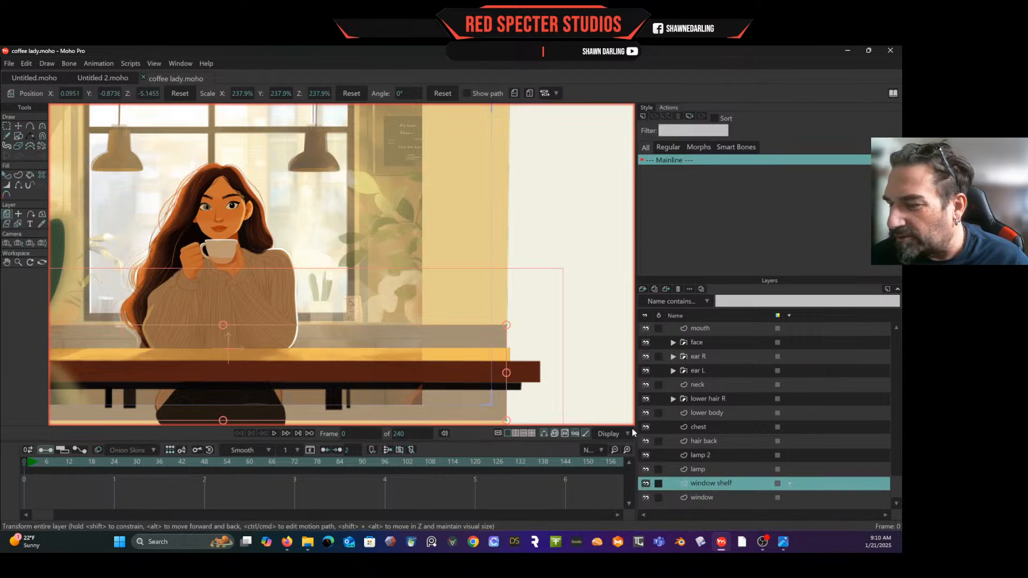
pyautogui.click(642, 289)
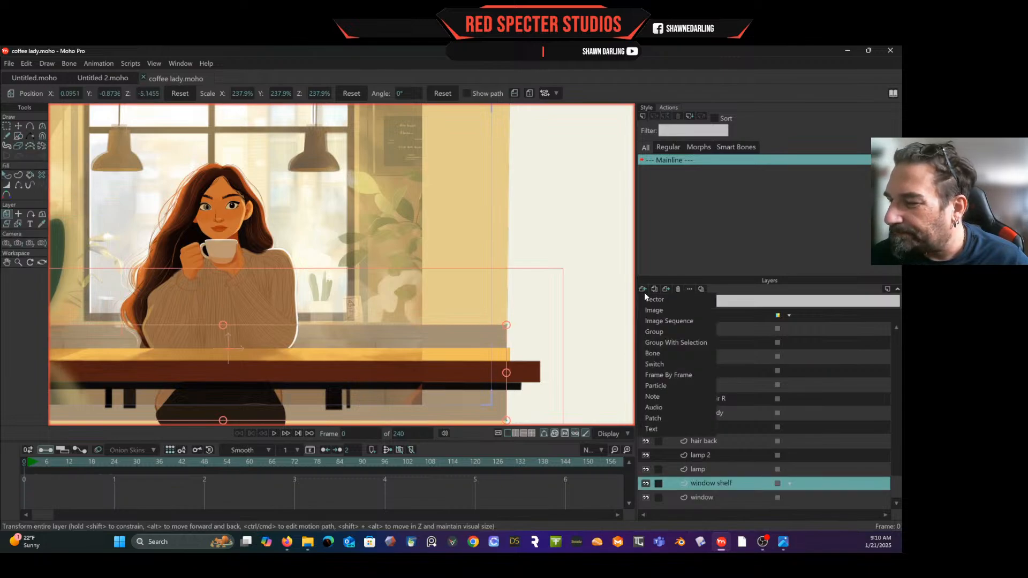
pyautogui.click(647, 300)
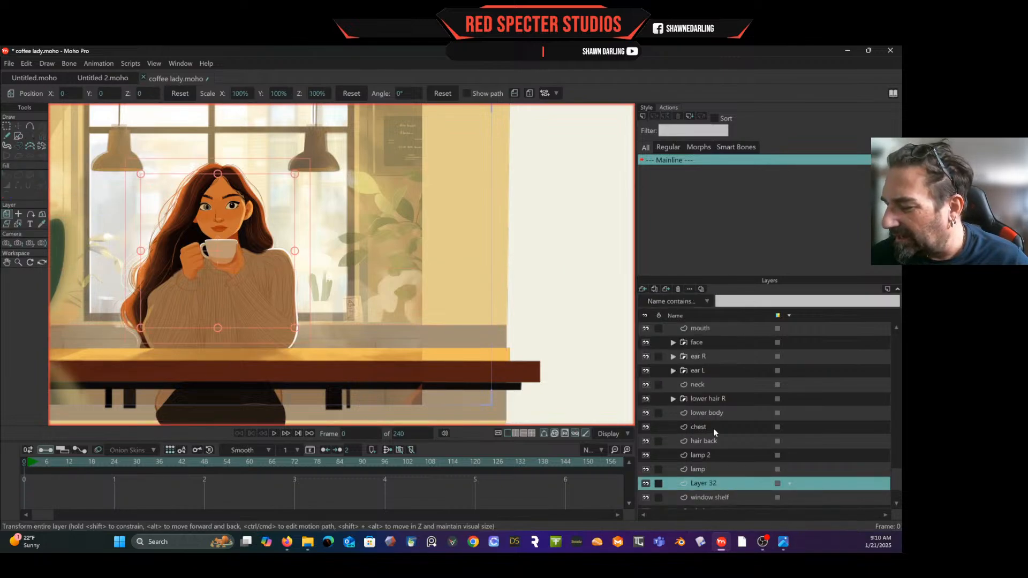
pyautogui.doubleClick(709, 485)
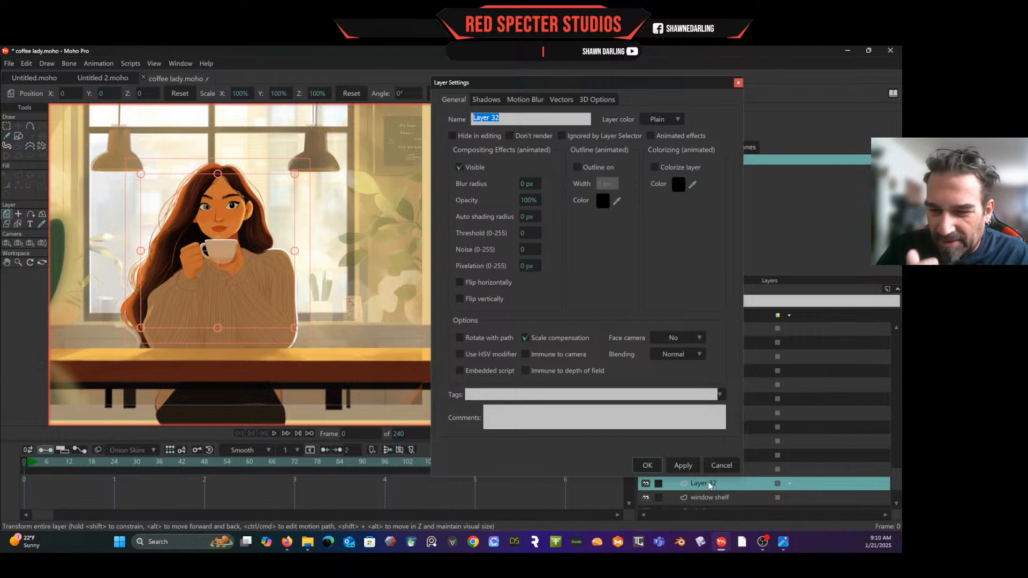
pyautogui.write('ca')
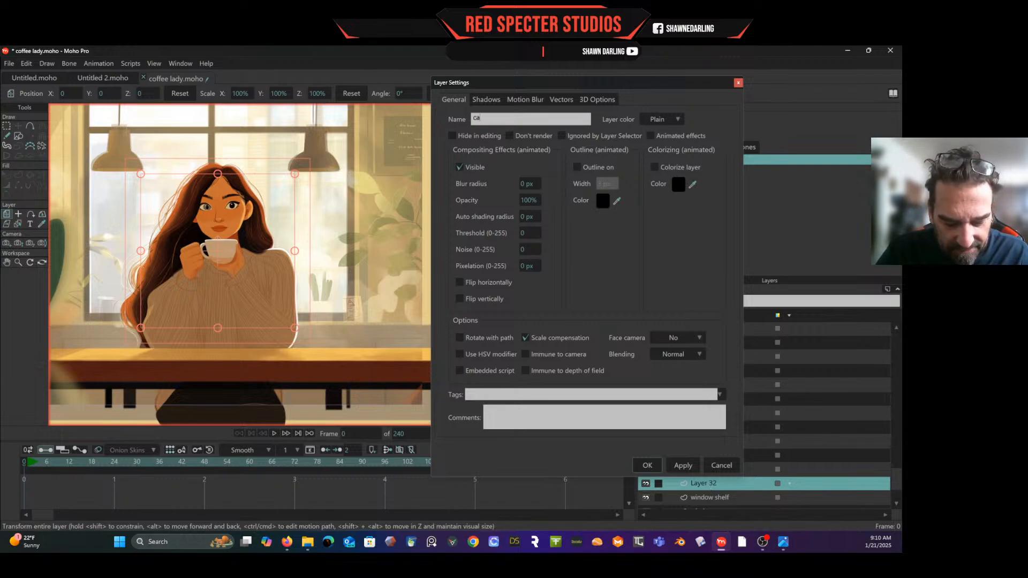
pyautogui.write('ctus cup')
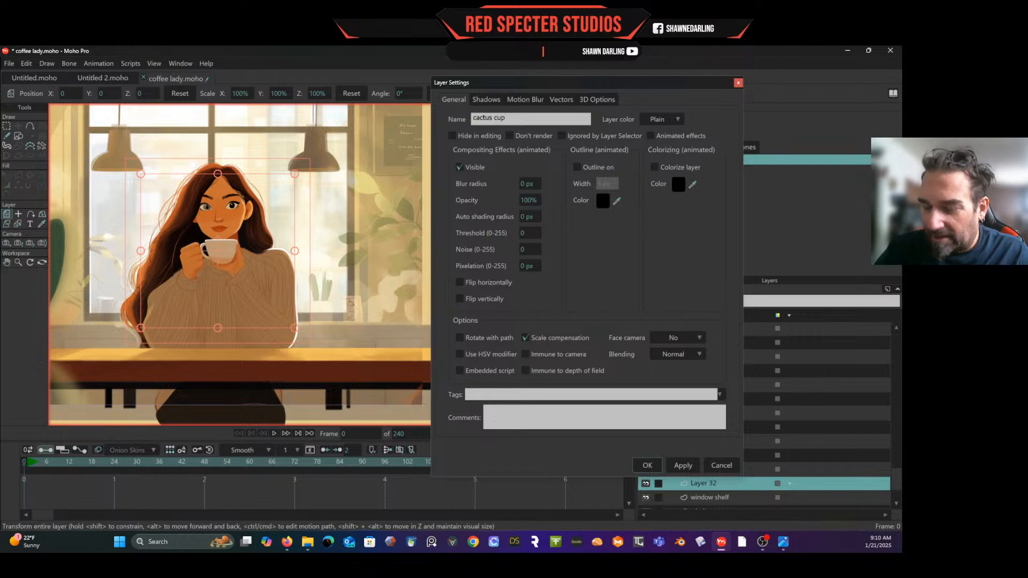
pyautogui.press('Return')
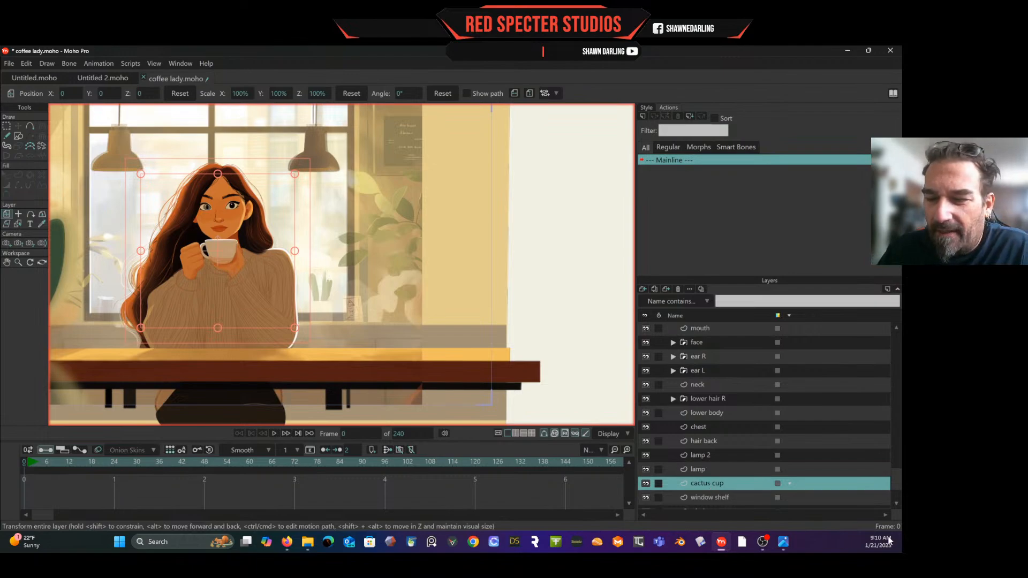
# - Draw a filled rectangle without a stroke over the reference's cactus pot on the window shelf
pyautogui.scroll(1, 312, 324)
pyautogui.scroll(6, 312, 324)
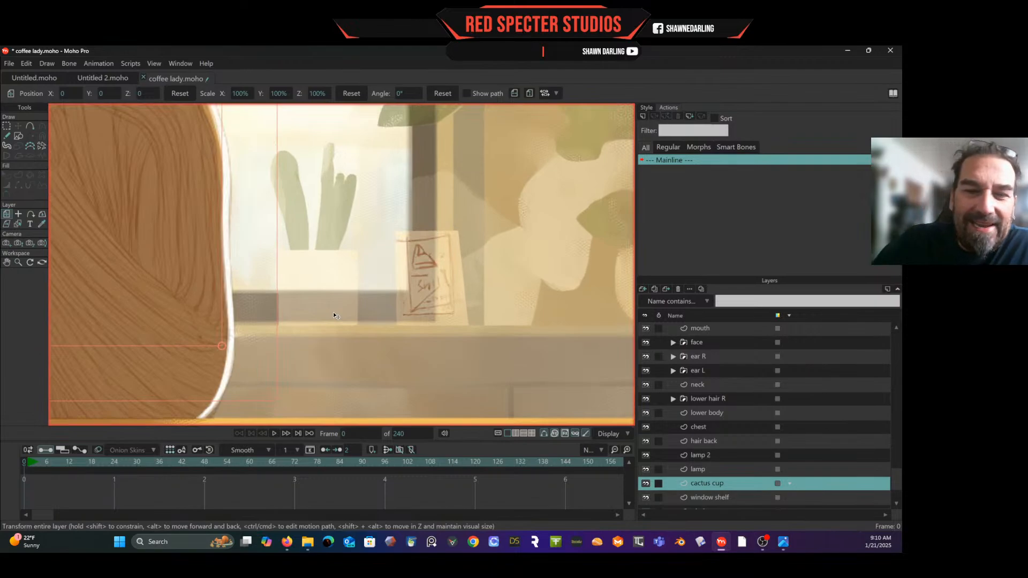
pyautogui.click(30, 126)
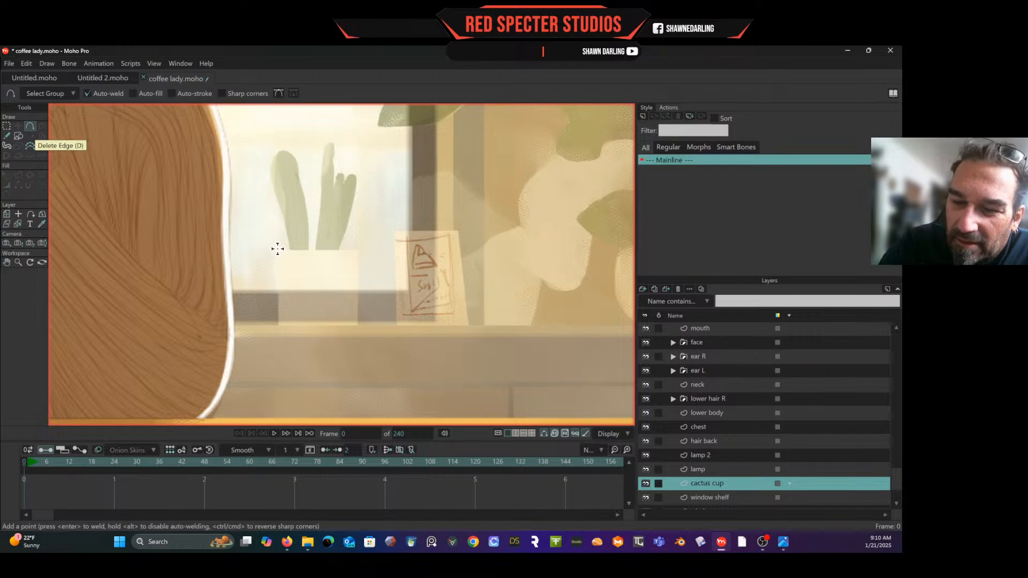
pyautogui.click(18, 136)
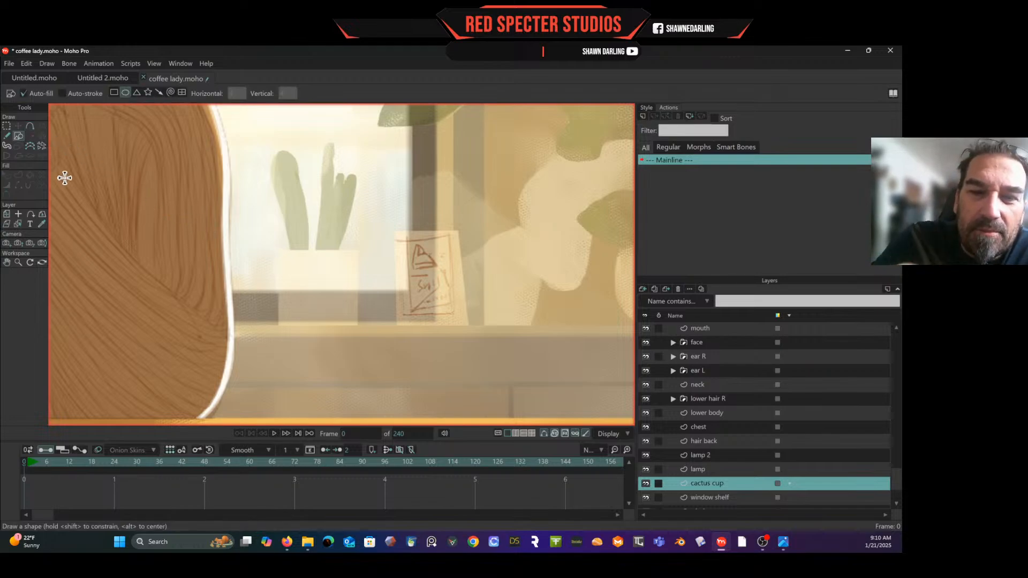
pyautogui.click(114, 93)
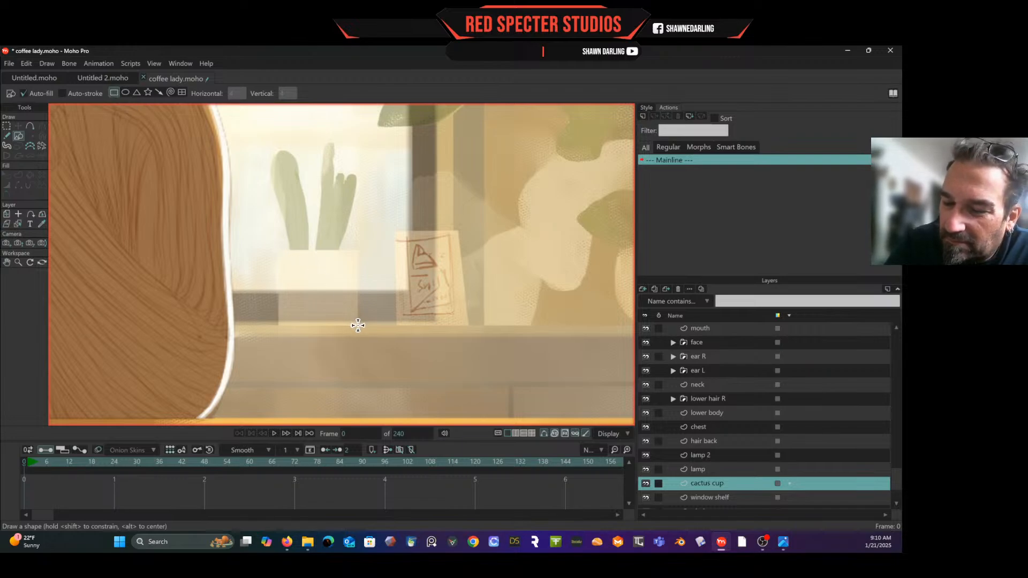
pyautogui.moveTo(358, 325); pyautogui.dragTo(279, 248)
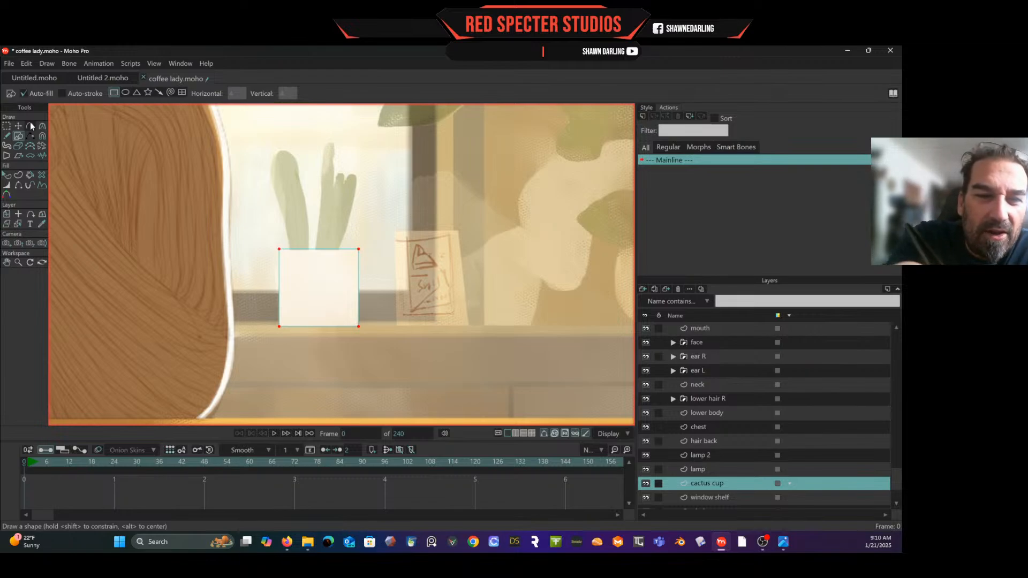
# - Trace the thick left cactus stem with Add Point, ending inside the pot, and sharpen its bottom-left corner
pyautogui.press('a')
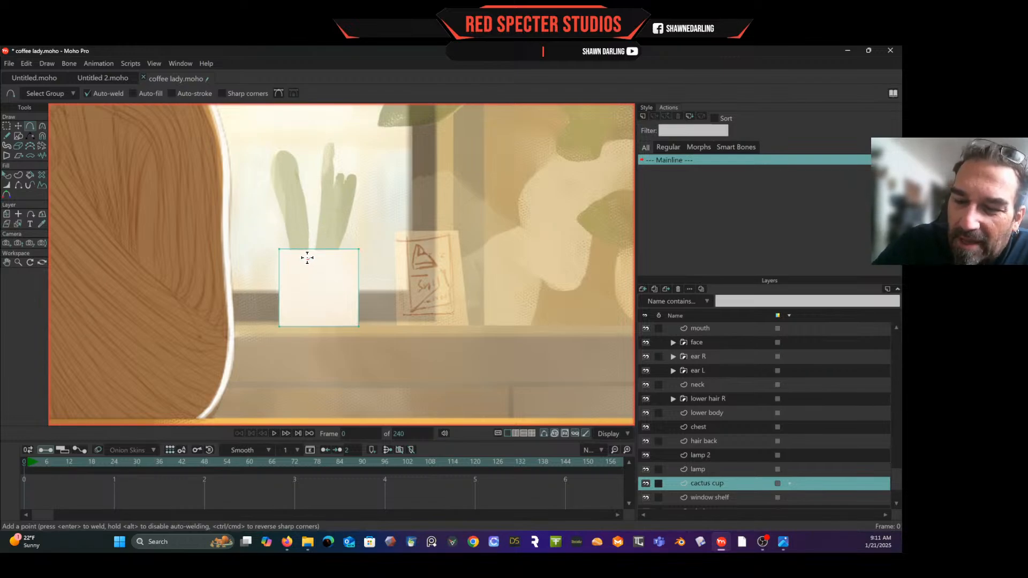
pyautogui.moveTo(308, 258)
pyautogui.mouseDown()
pyautogui.moveTo(289, 151)
pyautogui.moveTo(269, 175)
pyautogui.moveTo(292, 260)
pyautogui.moveTo(308, 257)
pyautogui.moveTo(278, 252)
pyautogui.mouseUp()
pyautogui.click(42, 126)
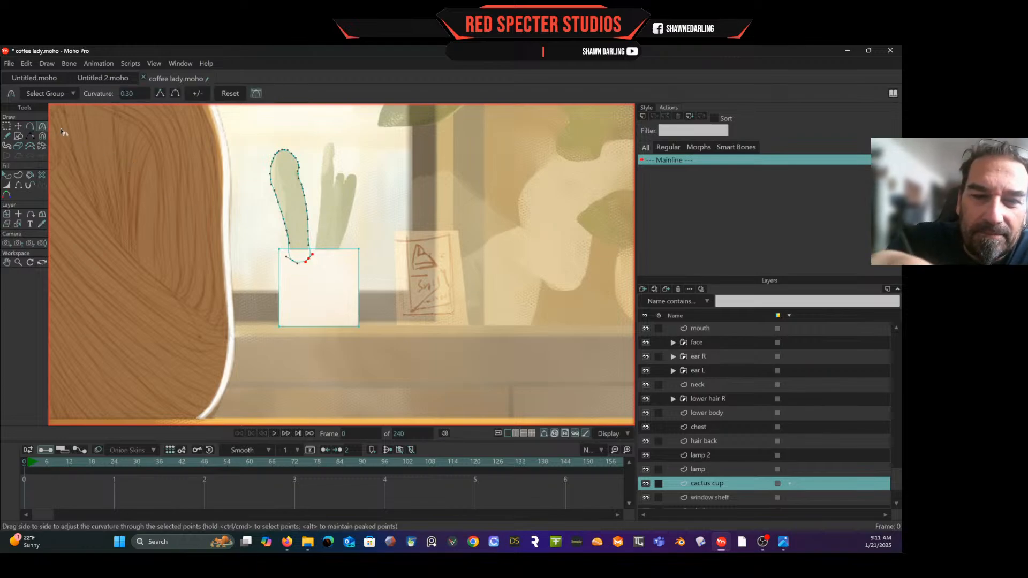
pyautogui.click(291, 261)
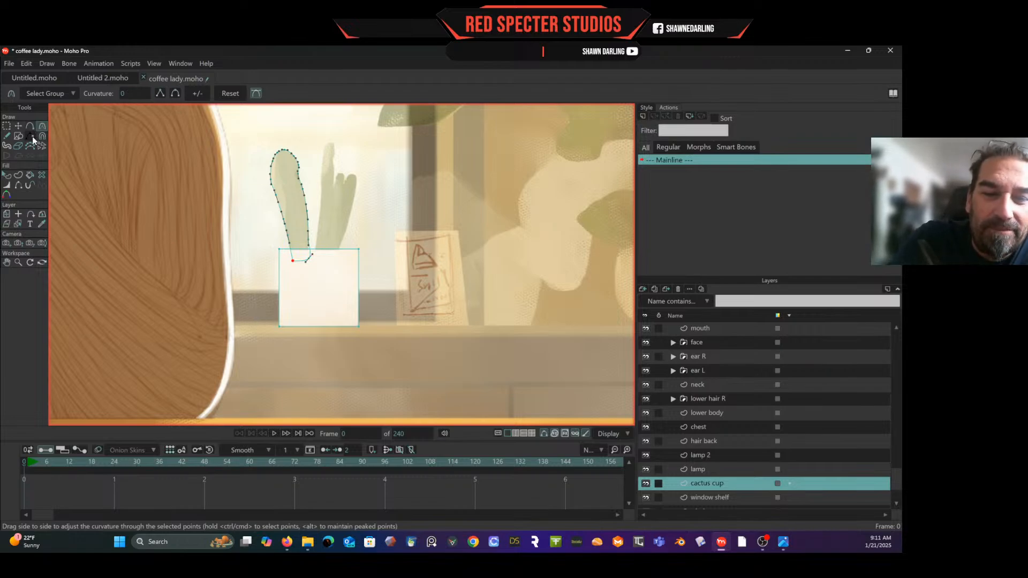
# - Create a fill shape from the closed outline of the left cactus stem
pyautogui.click(19, 178)
pyautogui.click(302, 222)
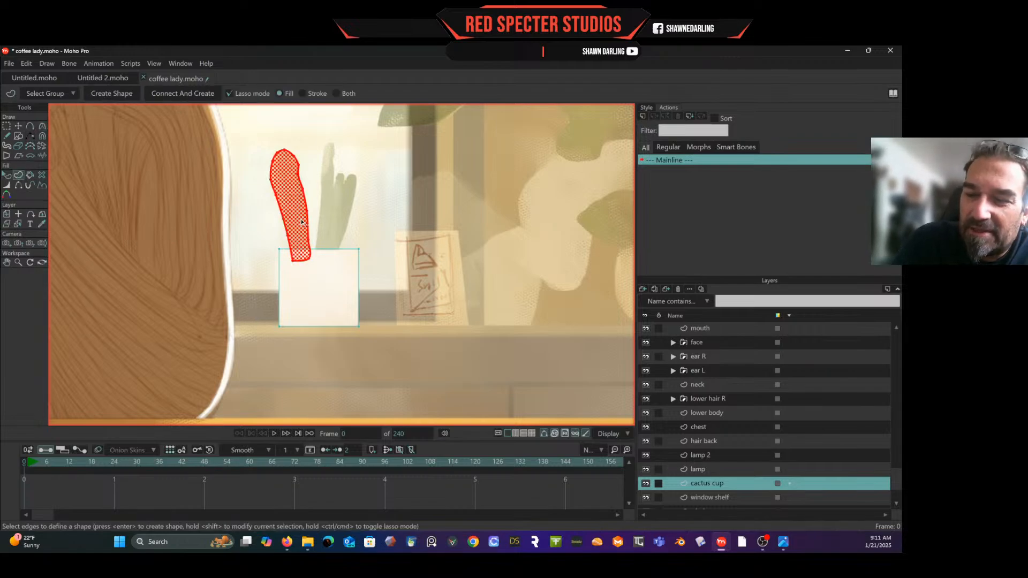
pyautogui.click(6, 175)
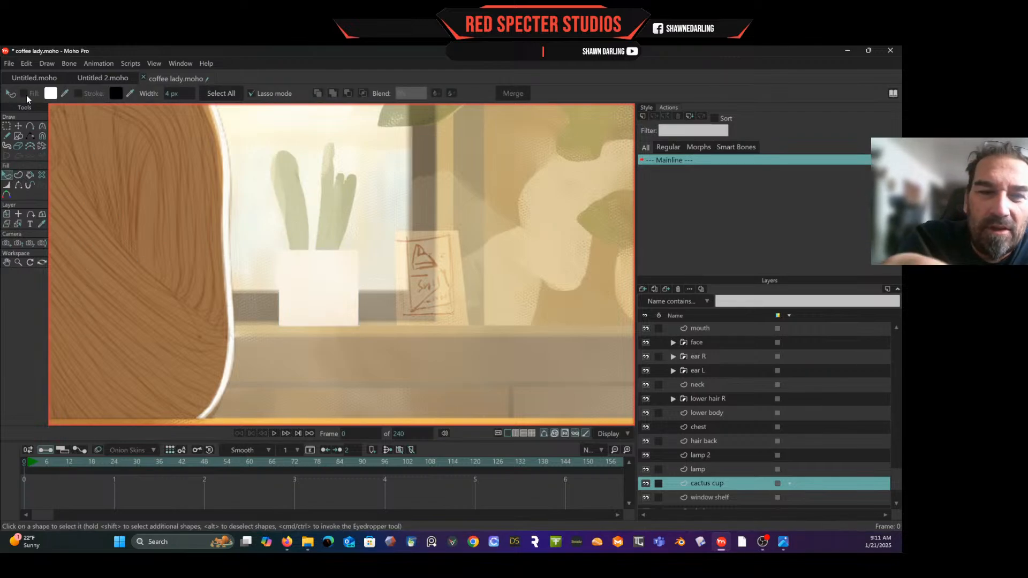
pyautogui.click(18, 175)
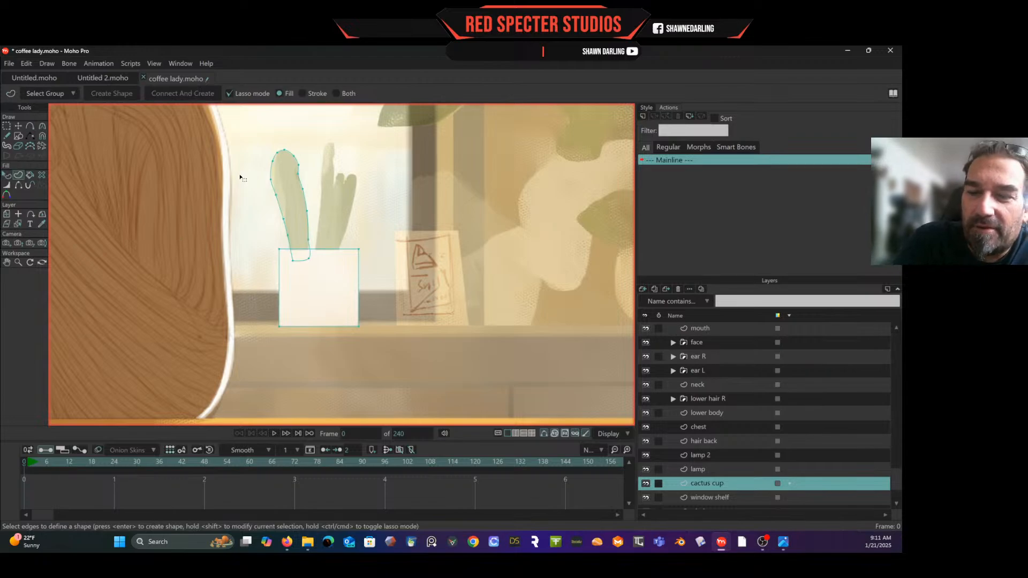
pyautogui.click(305, 211)
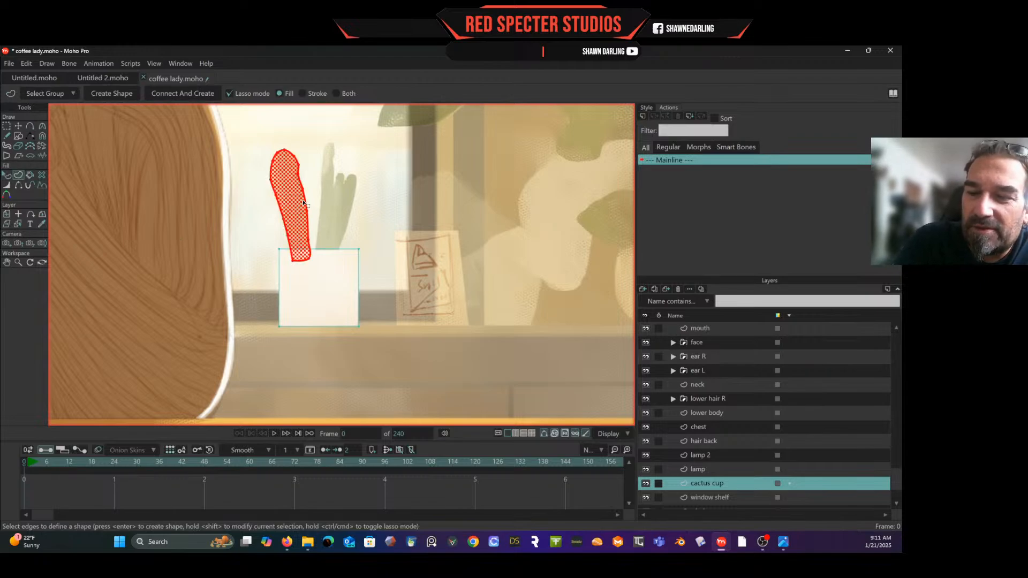
pyautogui.click(115, 95)
# - Give the left cactus stem an olive-green fill and turn off its stroke
pyautogui.click(7, 175)
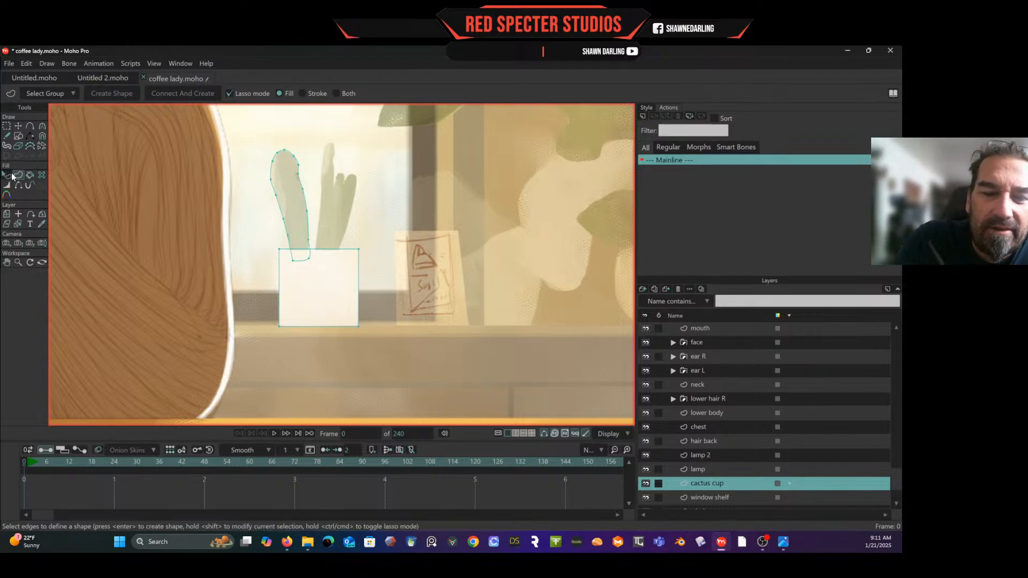
pyautogui.click(290, 214)
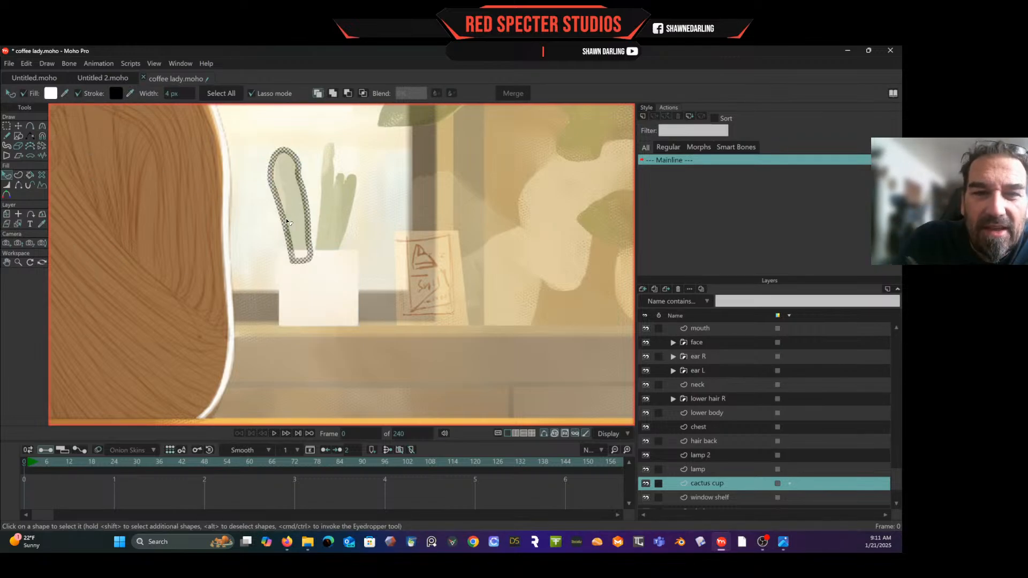
pyautogui.click(50, 93)
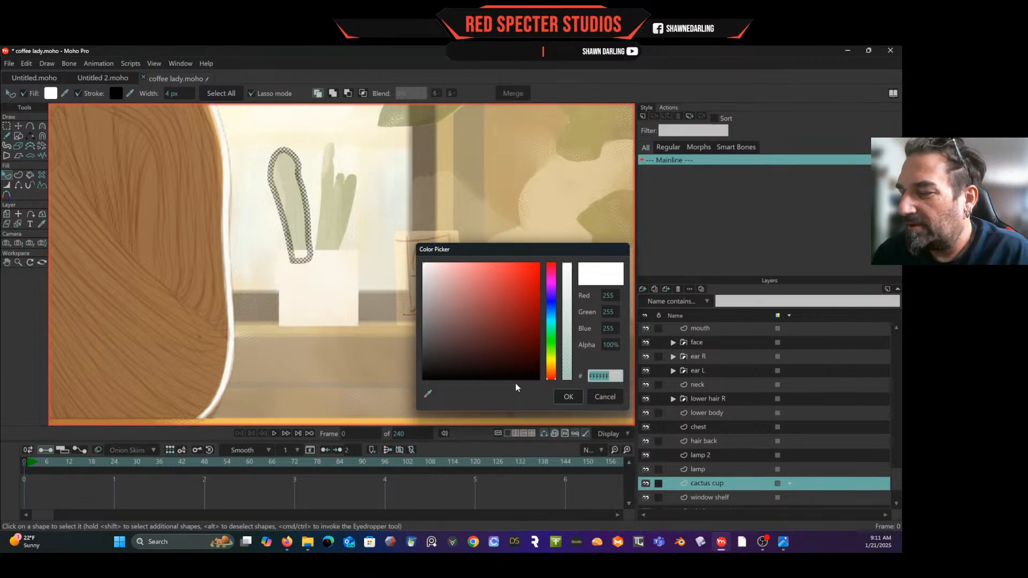
pyautogui.click(603, 396)
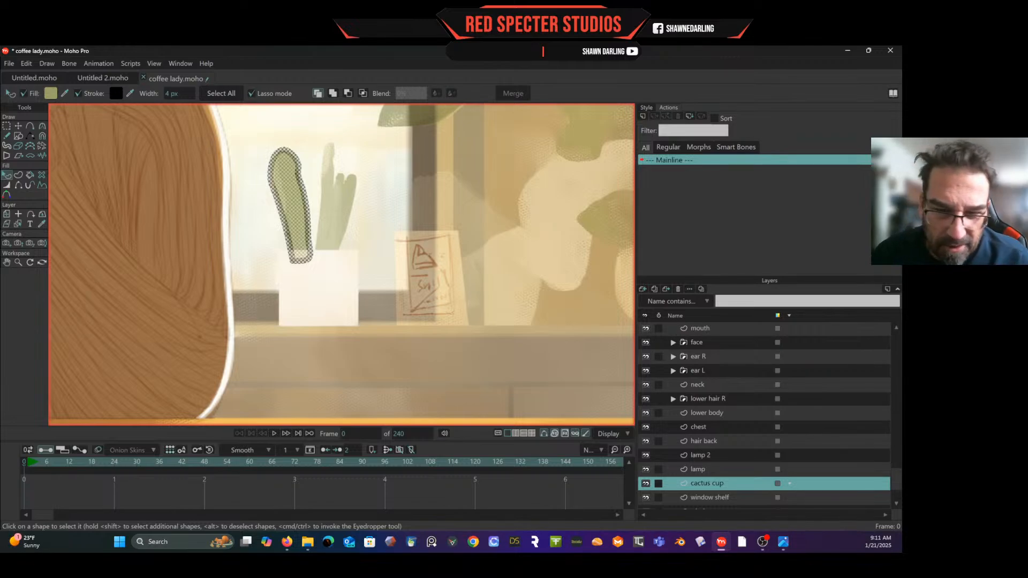
pyautogui.click(78, 93)
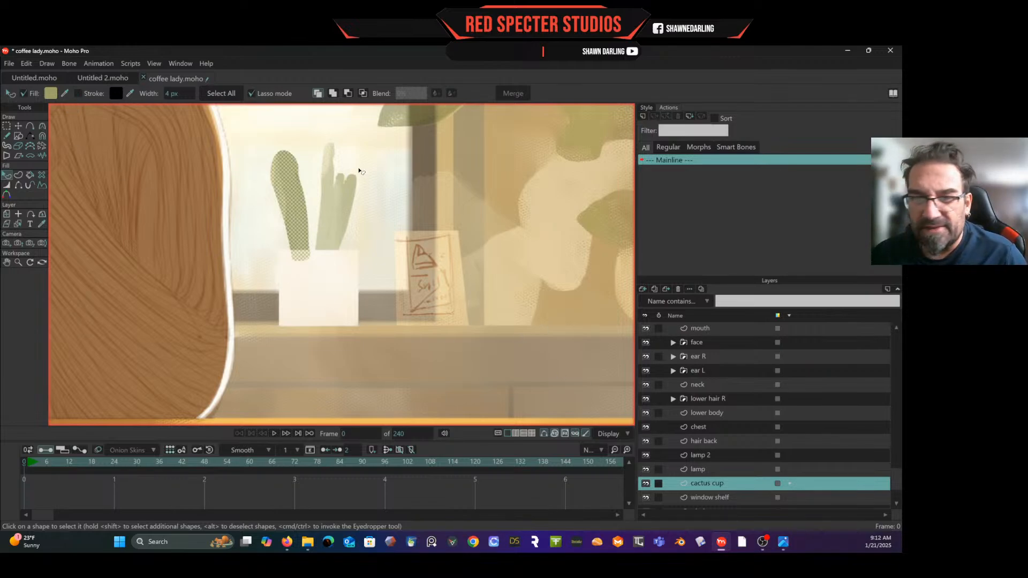
# - Trace the thin middle cactus stem with Add Point down into the pot and sharpen its bottom-right corner
pyautogui.click(30, 128)
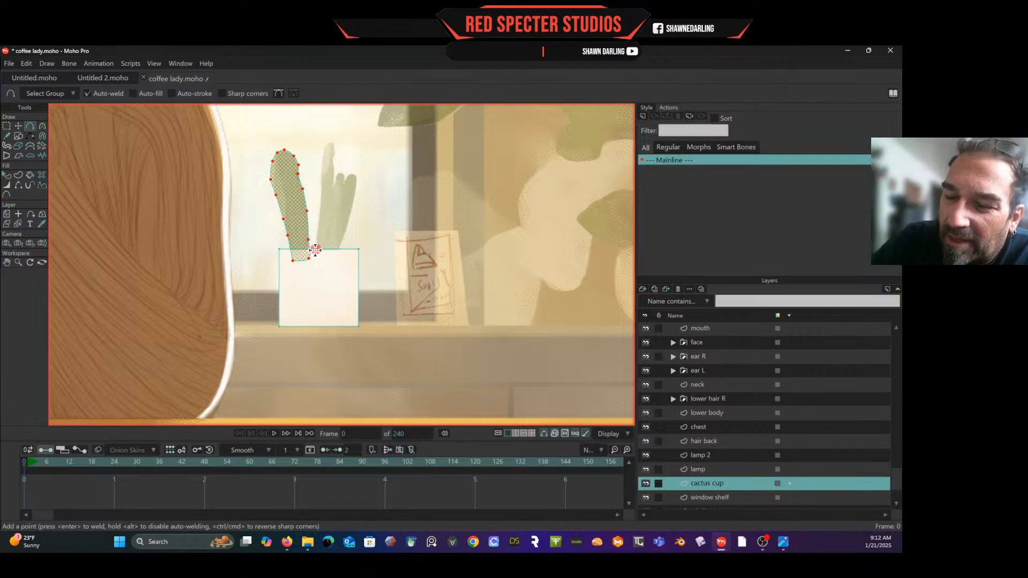
pyautogui.moveTo(316, 263)
pyautogui.mouseDown()
pyautogui.moveTo(327, 141)
pyautogui.moveTo(331, 215)
pyautogui.moveTo(317, 262)
pyautogui.moveTo(326, 231)
pyautogui.mouseUp()
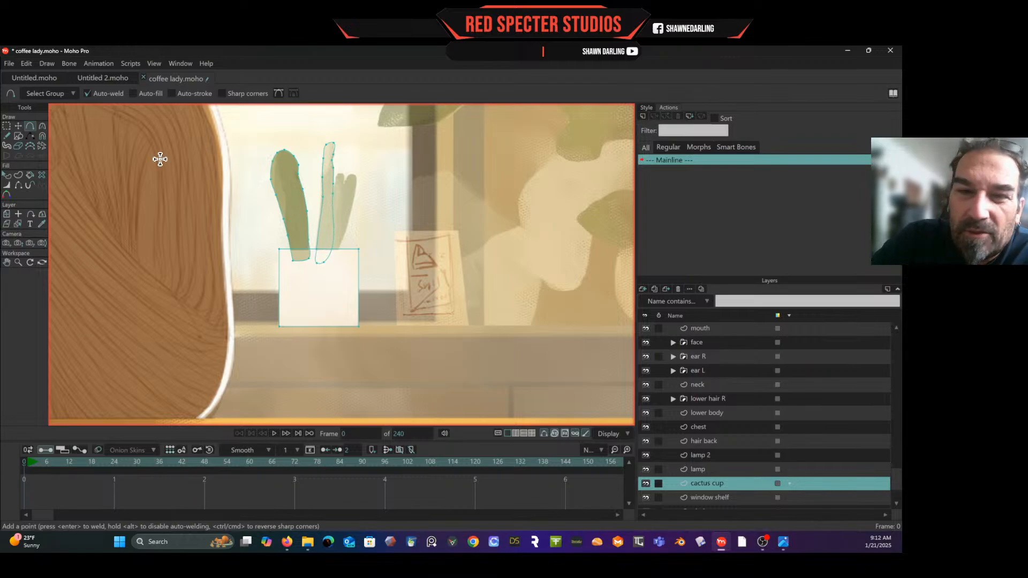
pyautogui.click(42, 126)
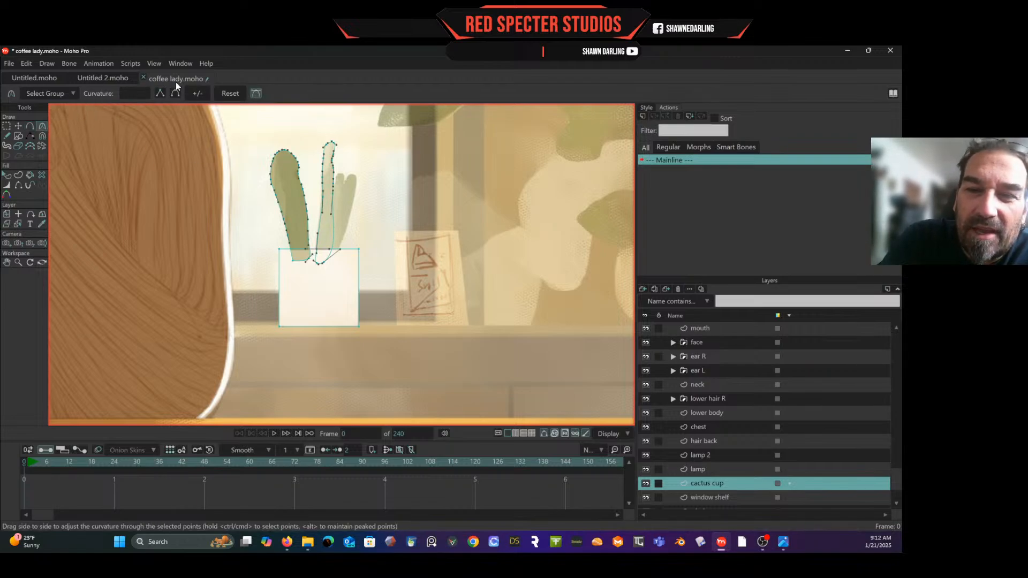
pyautogui.click(325, 263)
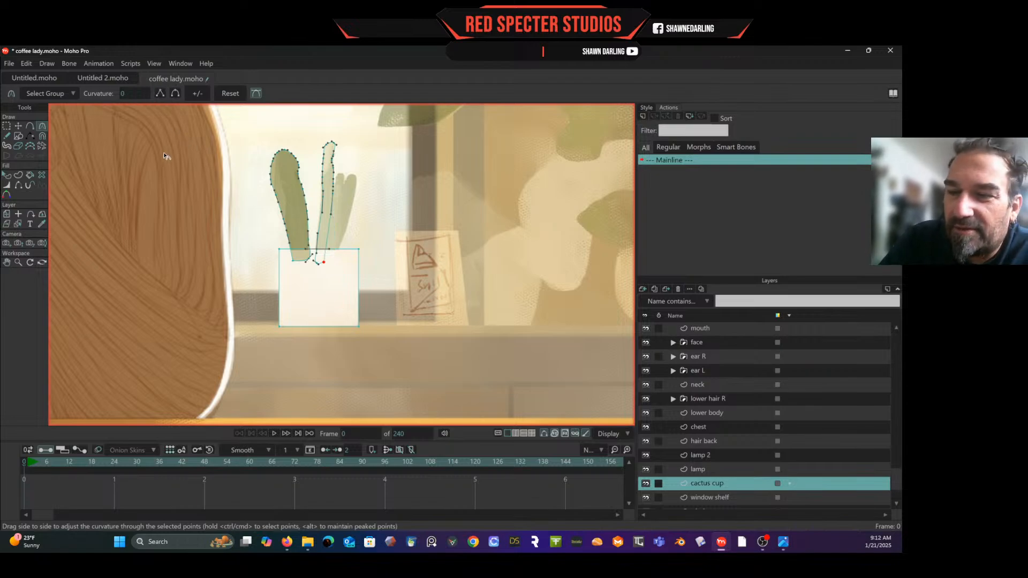
# - Adjust the points along the left edge of the thin middle cactus stem, at the pot's rim and below the tip, to match the reference
pyautogui.click(18, 125)
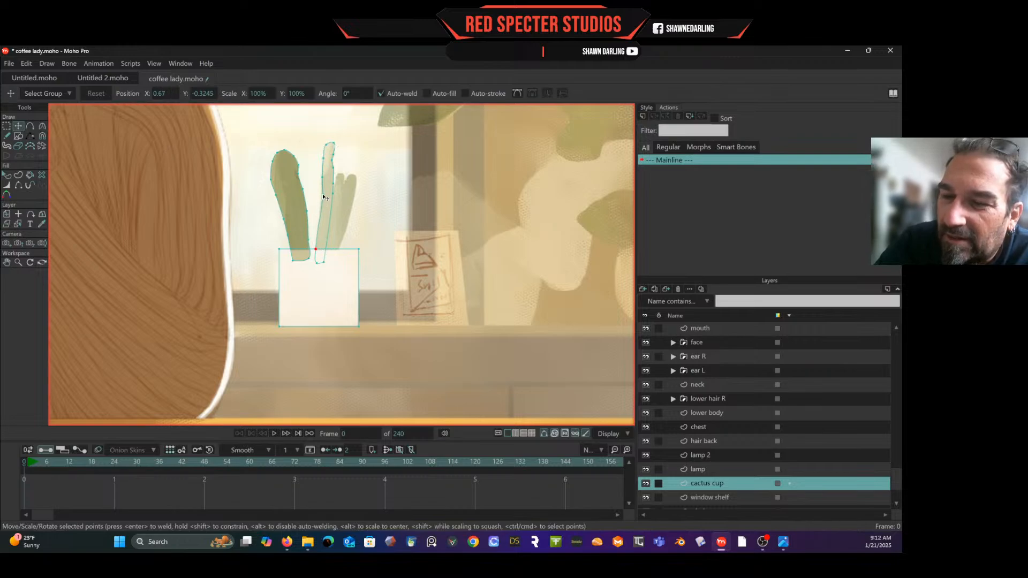
pyautogui.click(322, 177)
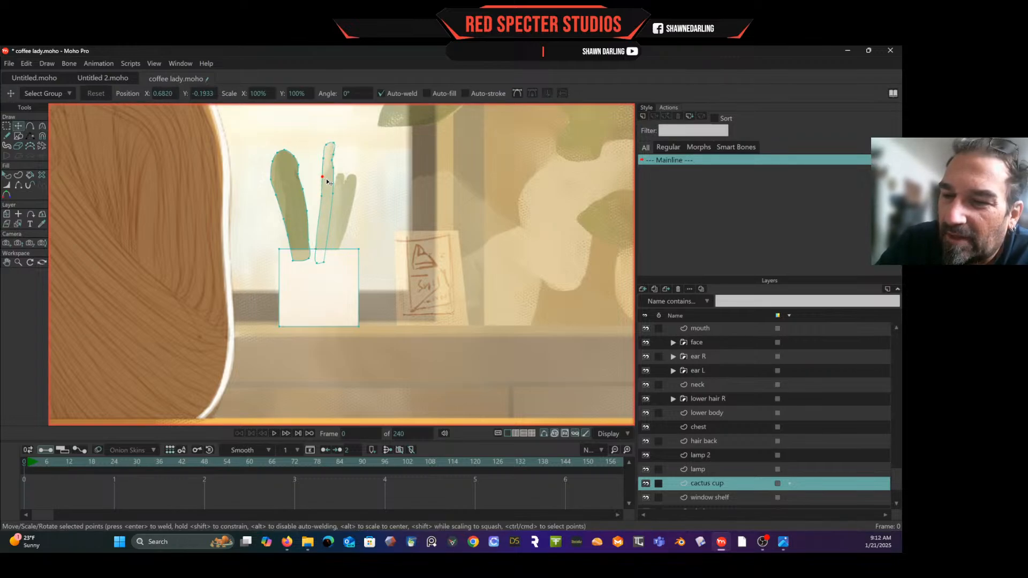
pyautogui.click(42, 126)
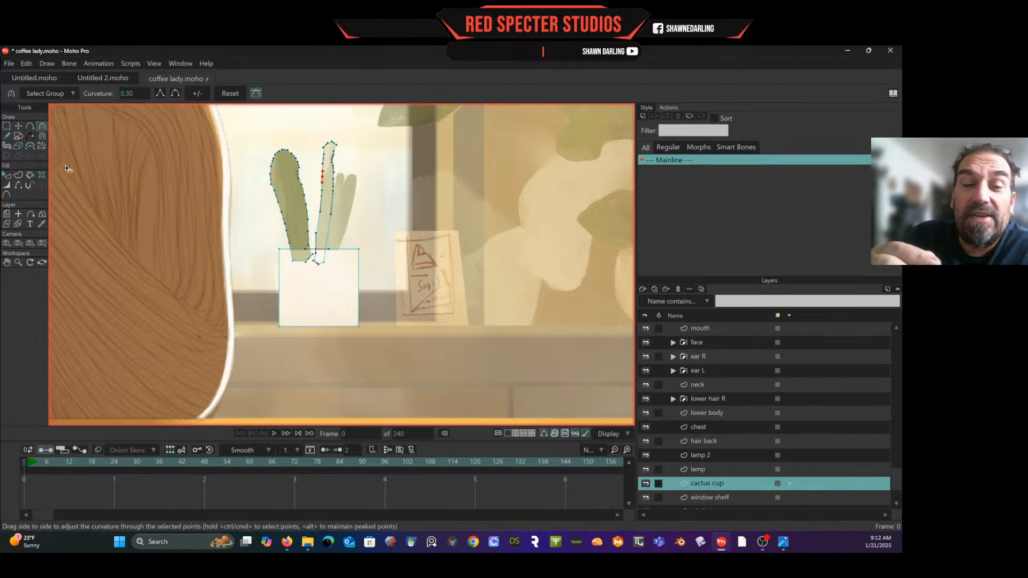
# - Trace both sides of the rightmost cactus stem with Add Point down into the pot and join them across the base
pyautogui.press('a')
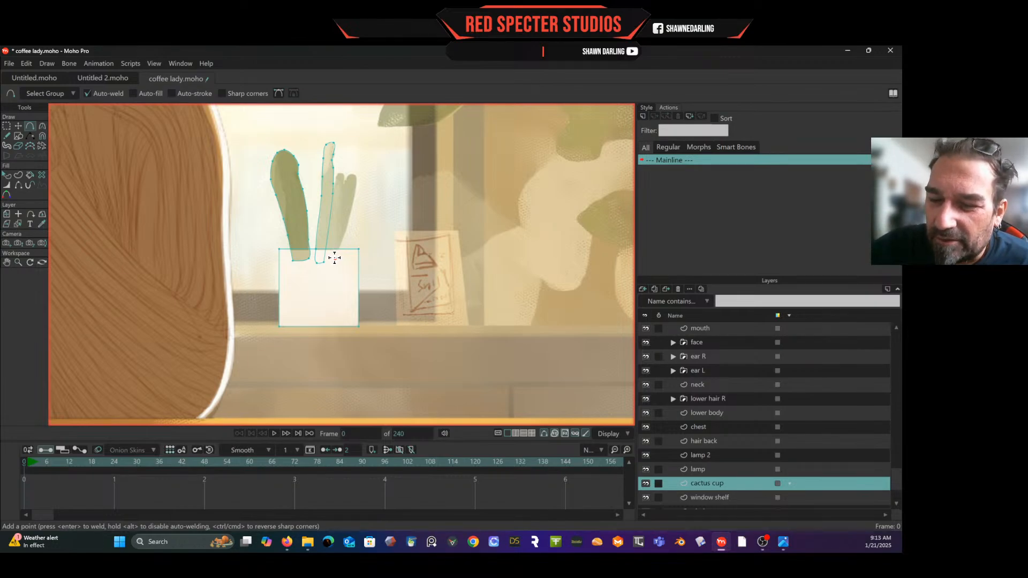
pyautogui.moveTo(336, 258); pyautogui.dragTo(341, 243)
pyautogui.moveTo(340, 244); pyautogui.dragTo(349, 217)
pyautogui.moveTo(350, 218)
pyautogui.mouseDown()
pyautogui.moveTo(352, 171)
pyautogui.moveTo(339, 179)
pyautogui.moveTo(334, 258)
pyautogui.mouseUp()
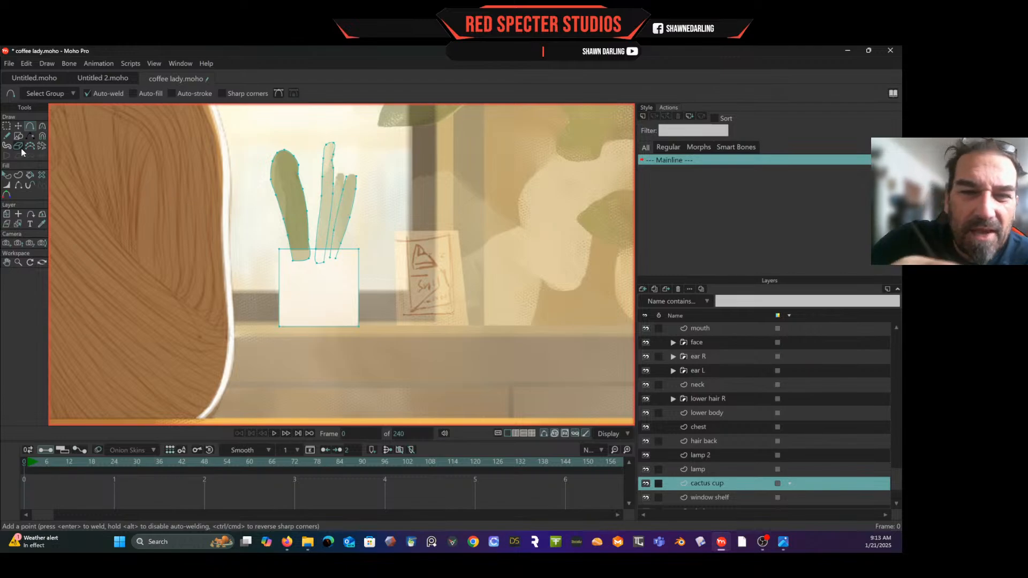
pyautogui.click(19, 126)
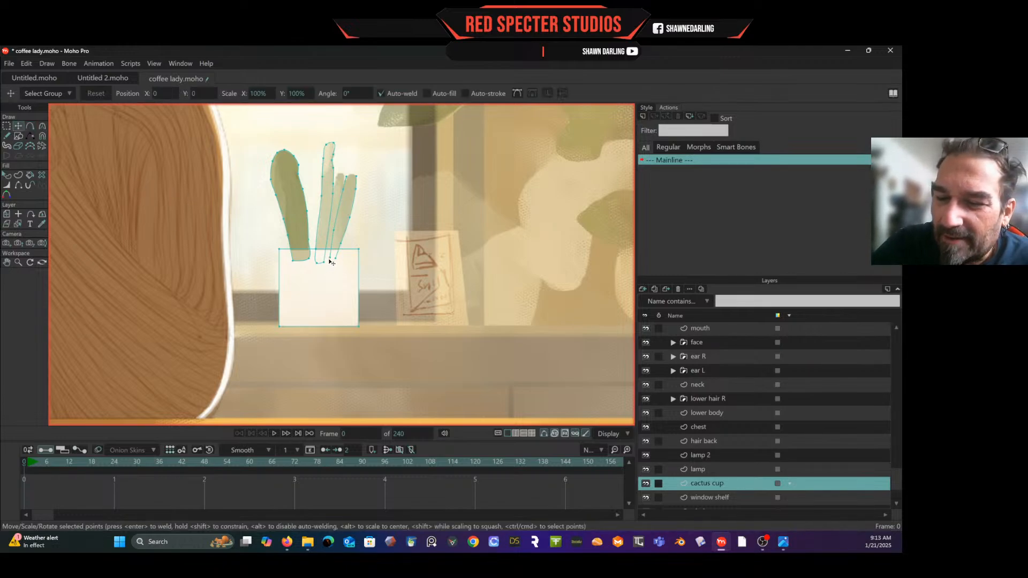
pyautogui.click(30, 126)
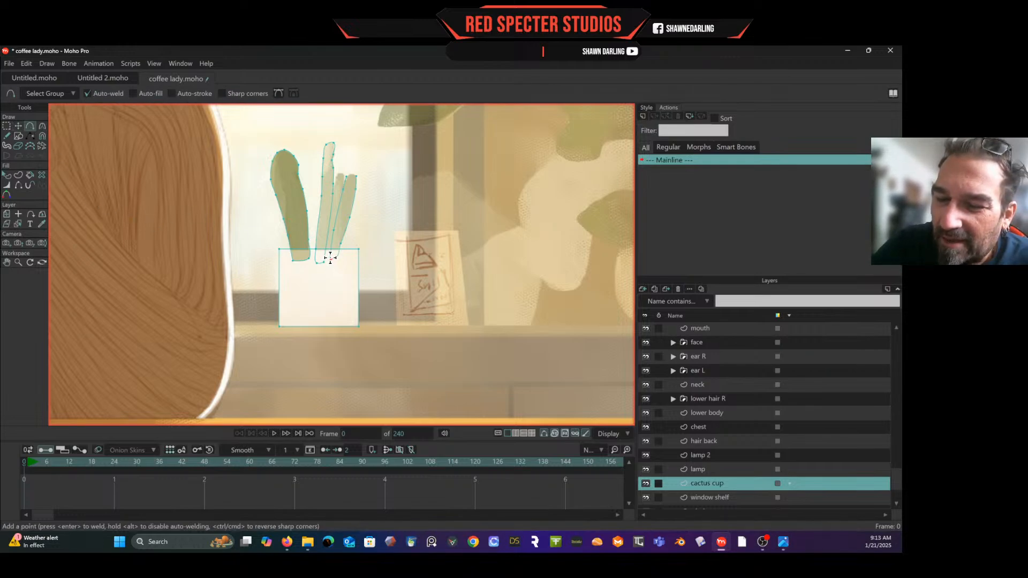
pyautogui.click(329, 258)
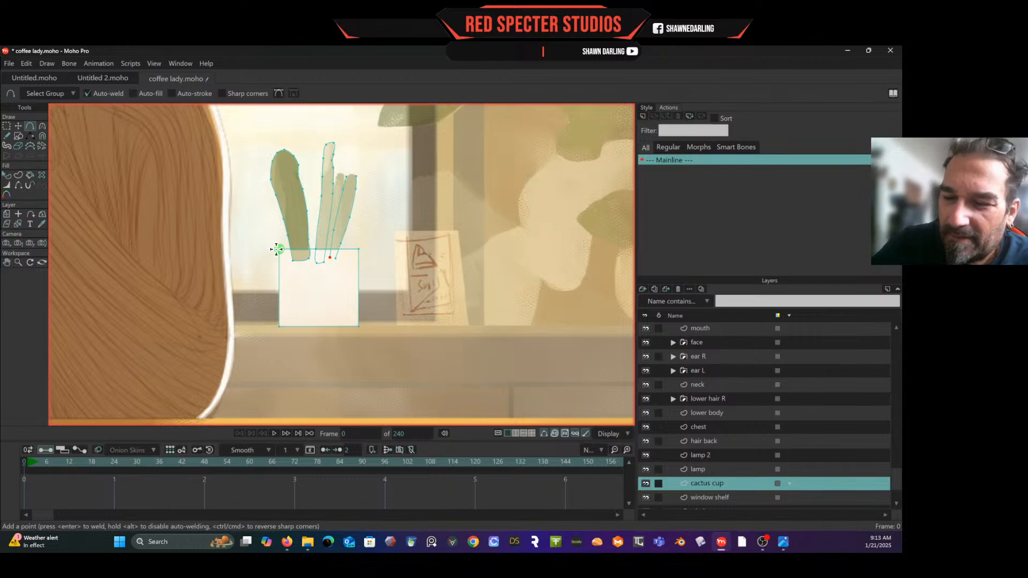
pyautogui.scroll(3, 346, 298)
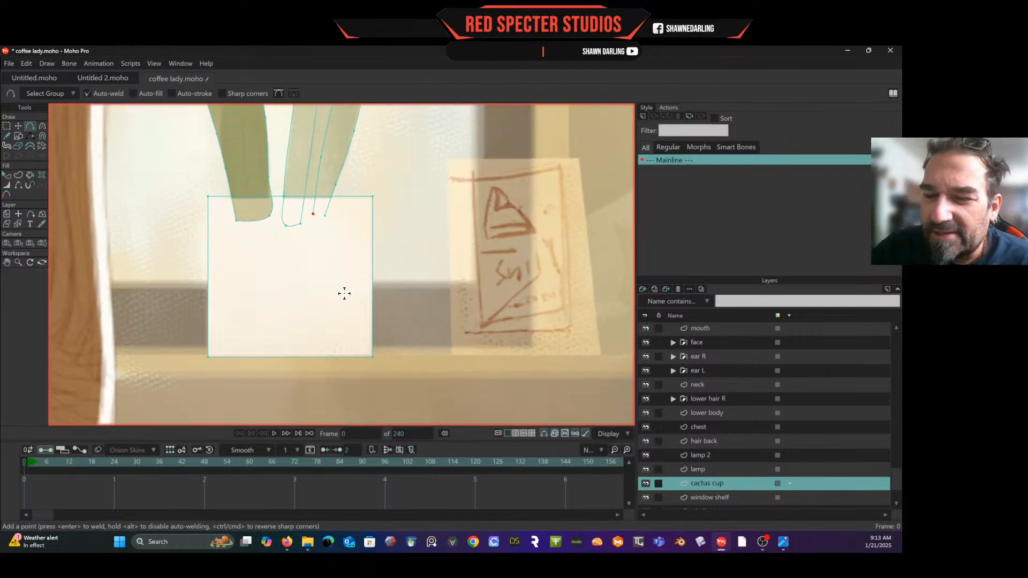
pyautogui.moveTo(314, 214); pyautogui.dragTo(325, 215)
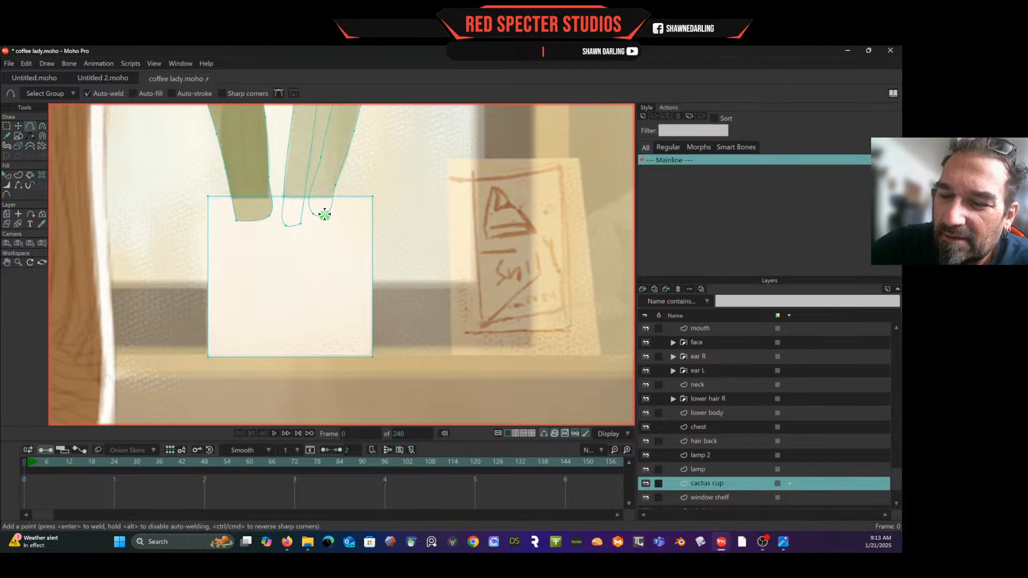
# - Sharpen the two bottom corner points of the rightmost cactus stem inside the pot
pyautogui.click(43, 126)
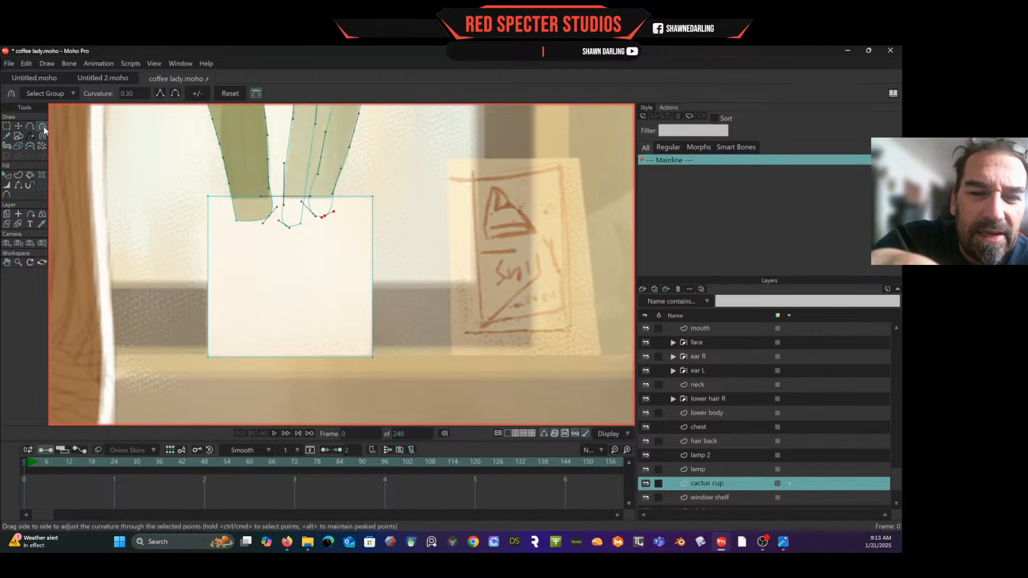
pyautogui.click(312, 211)
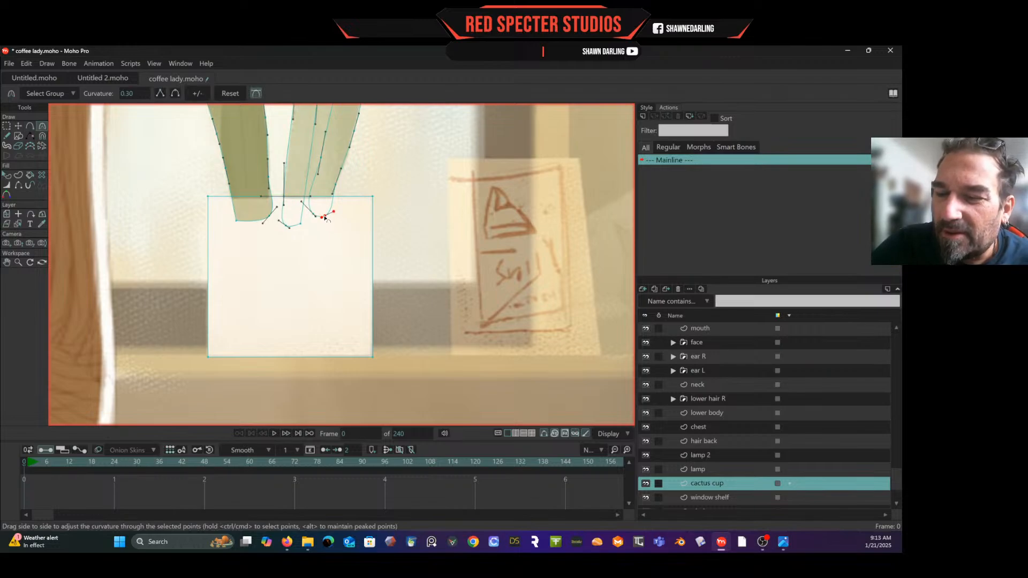
pyautogui.click(314, 215)
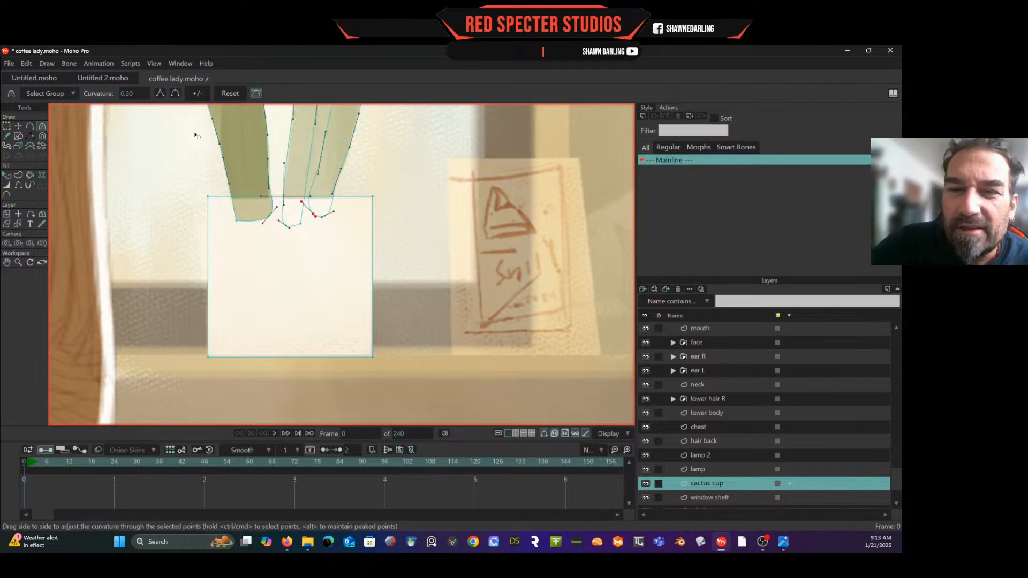
pyautogui.click(160, 94)
pyautogui.click(325, 216)
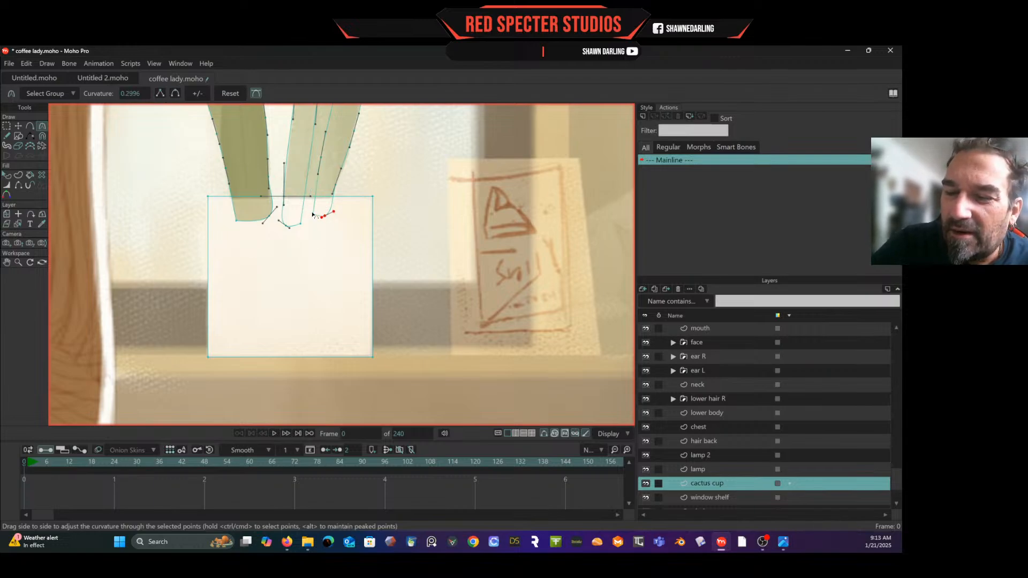
pyautogui.click(160, 95)
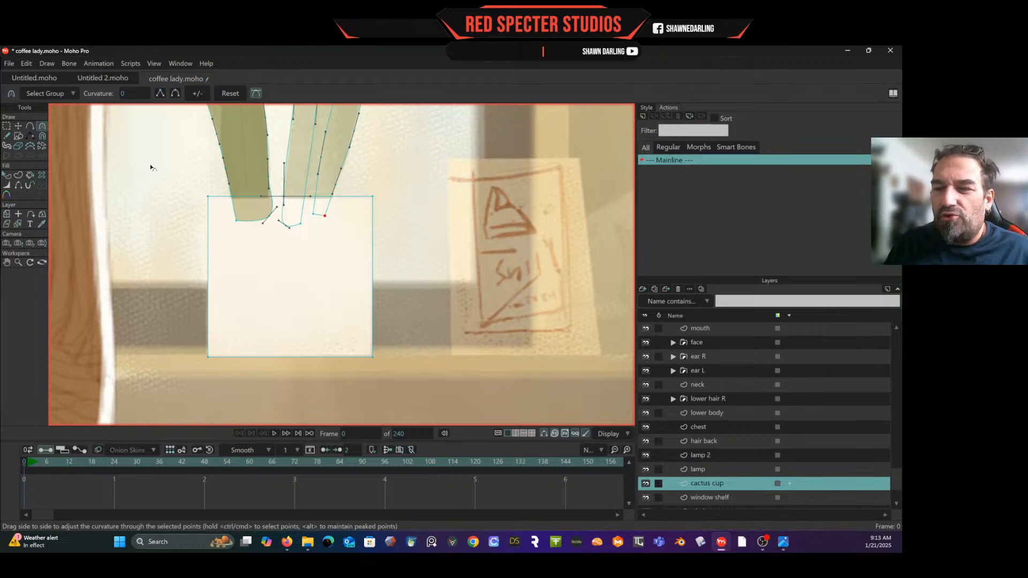
# - Trace the tip, left edge and base of the short stem between the middle and rightmost stems with Add Point
pyautogui.moveTo(359, 180); pyautogui.dragTo(354, 300)
pyautogui.moveTo(347, 223); pyautogui.dragTo(329, 287)
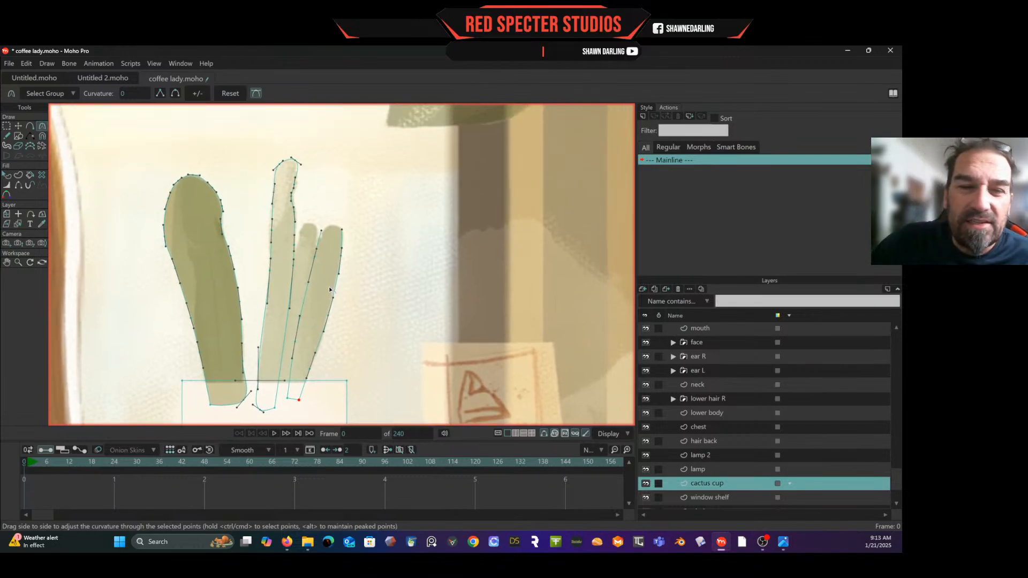
pyautogui.press('a')
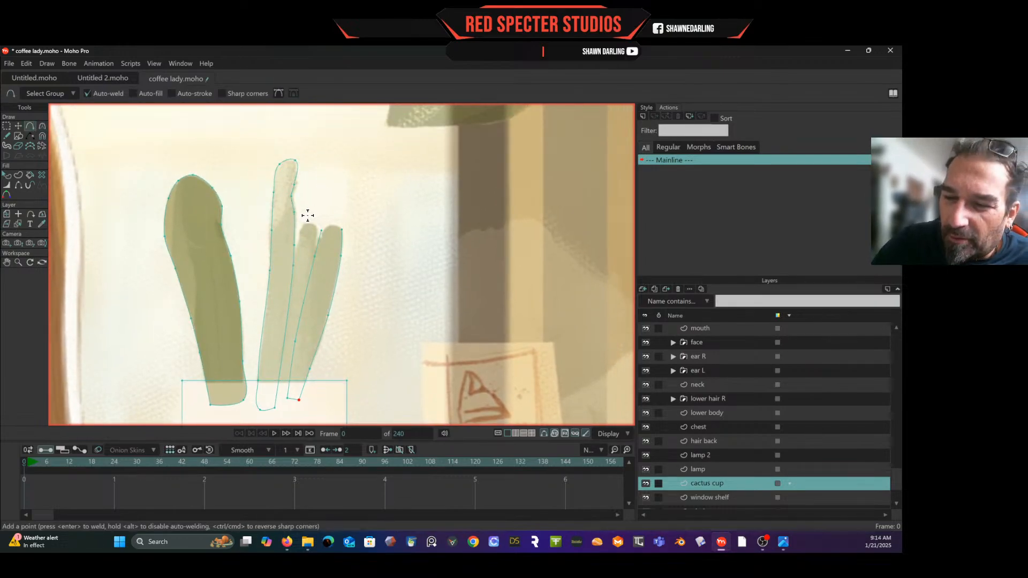
pyautogui.click(307, 223)
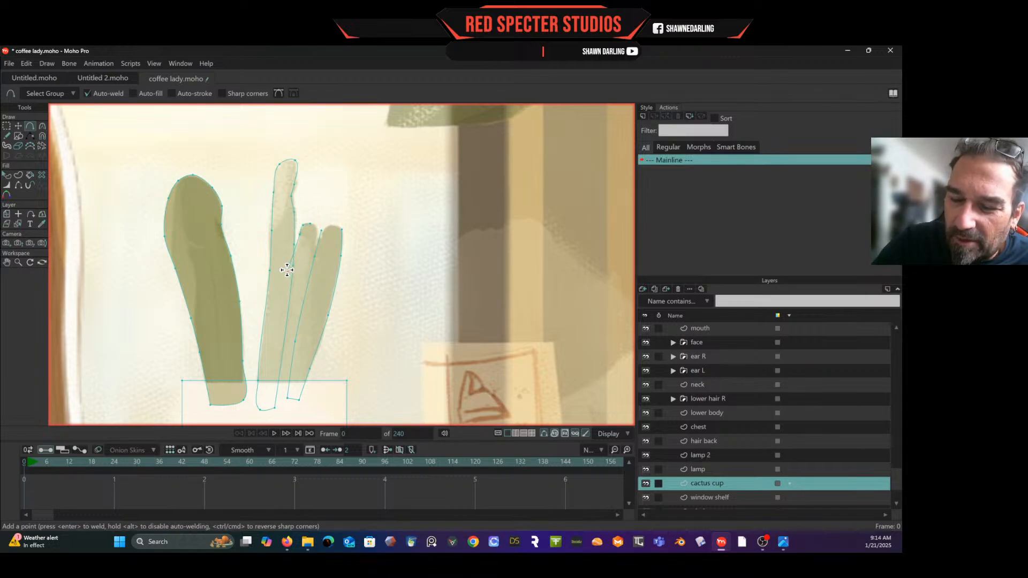
pyautogui.moveTo(287, 271); pyautogui.dragTo(279, 374)
pyautogui.moveTo(279, 374)
pyautogui.mouseDown()
pyautogui.moveTo(270, 393)
pyautogui.moveTo(278, 393)
pyautogui.mouseUp()
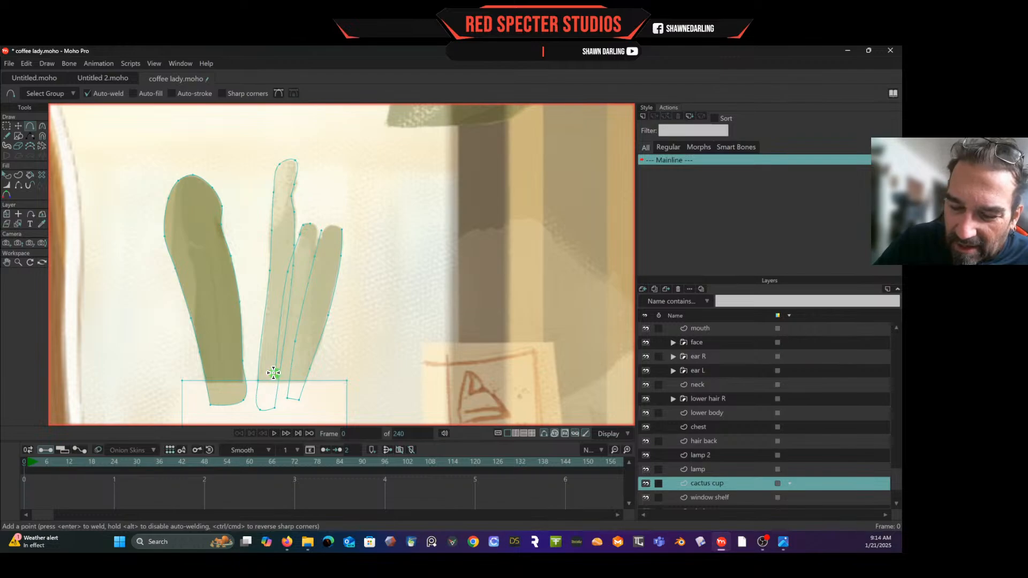
pyautogui.click(271, 395)
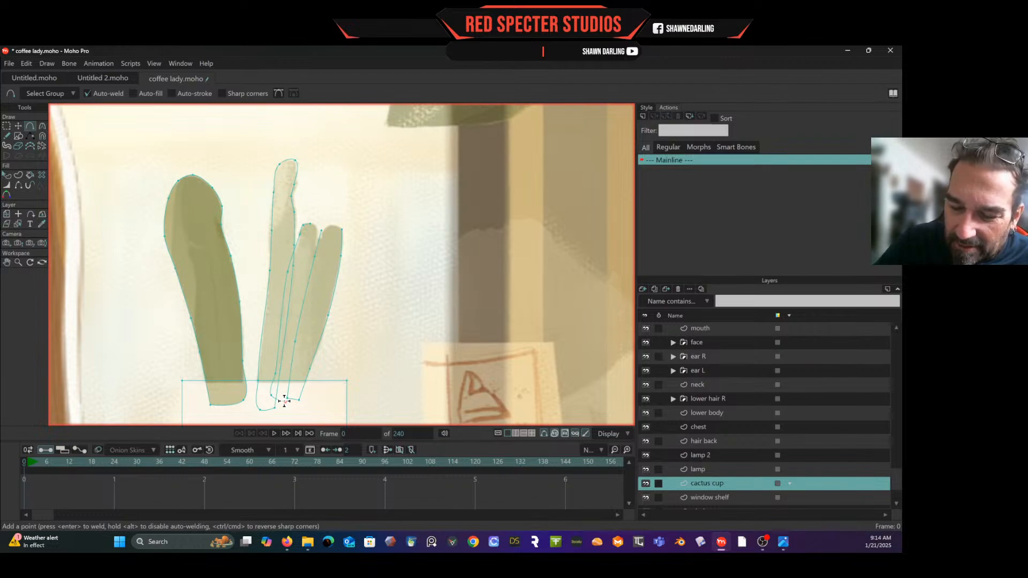
pyautogui.click(292, 408)
# - Trace the short stem's right edge up to its tip to close the outline, and adjust the curvature at the tip's right side
pyautogui.click(303, 341)
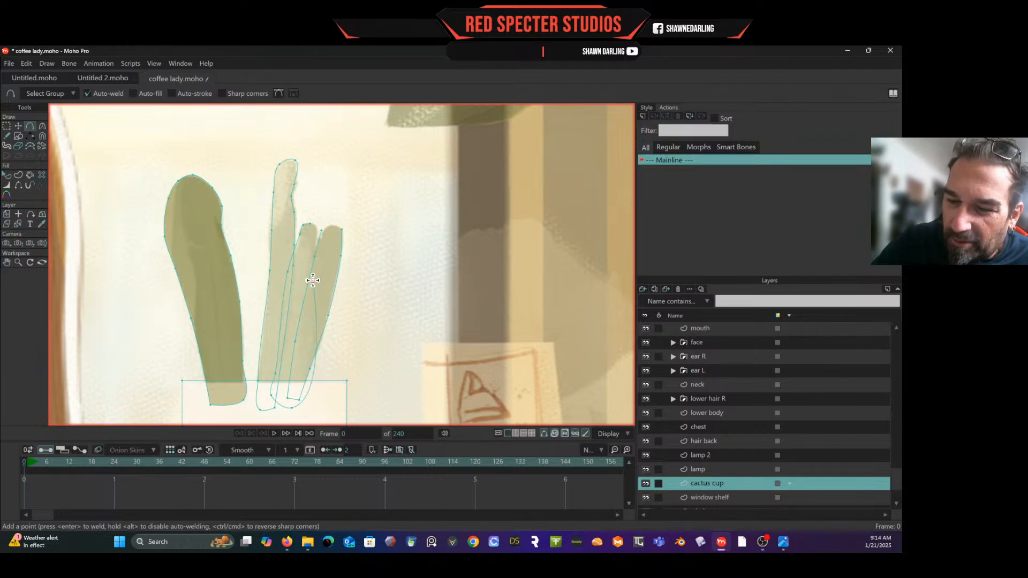
pyautogui.click(301, 358)
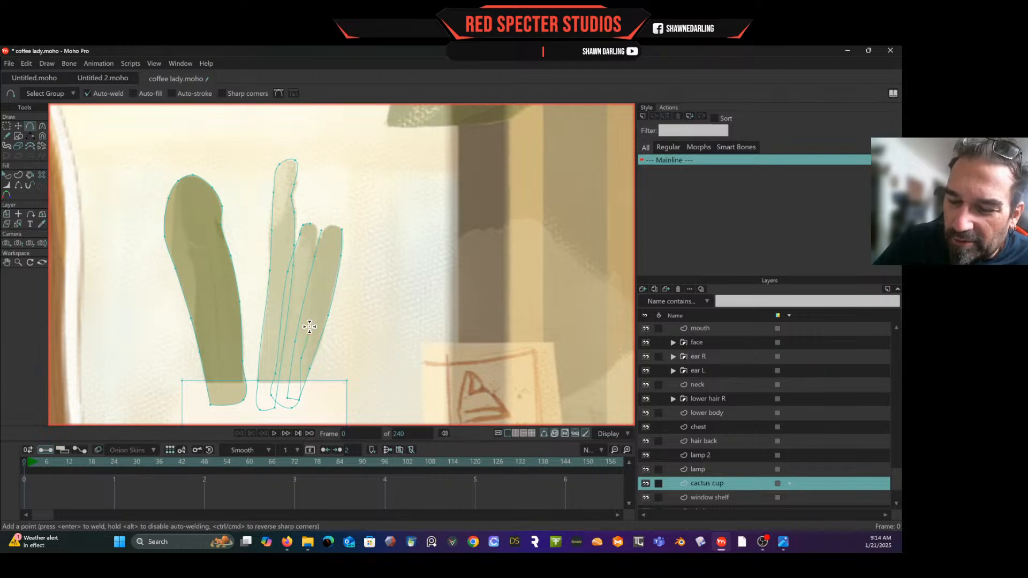
pyautogui.click(321, 276)
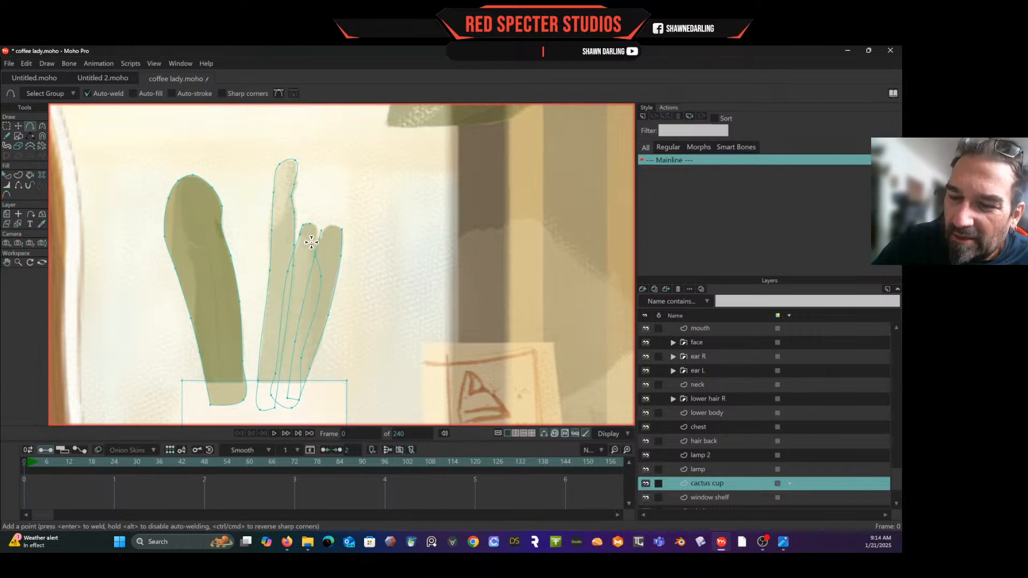
pyautogui.click(316, 226)
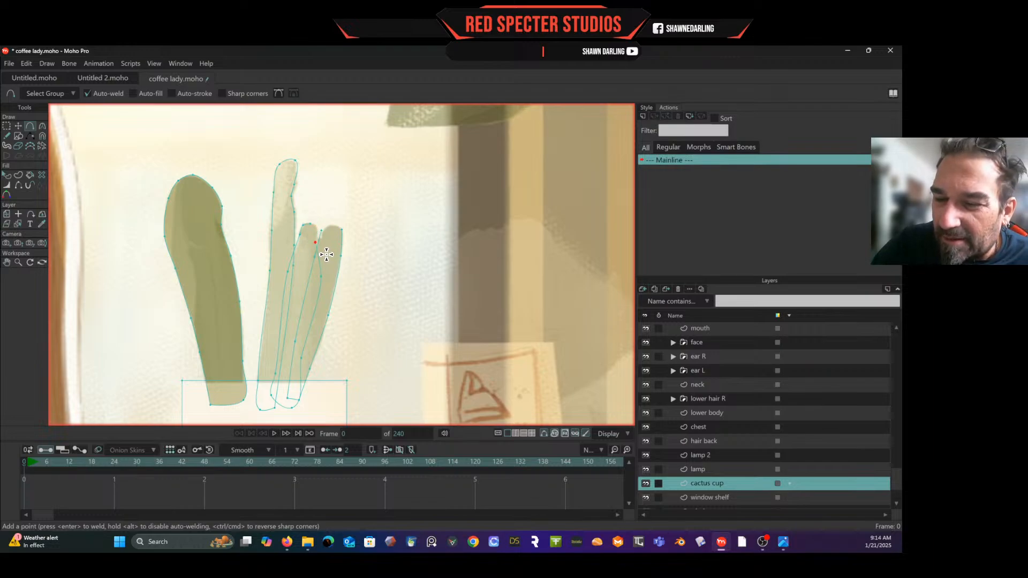
pyautogui.hotkey('ctrl', 'z')
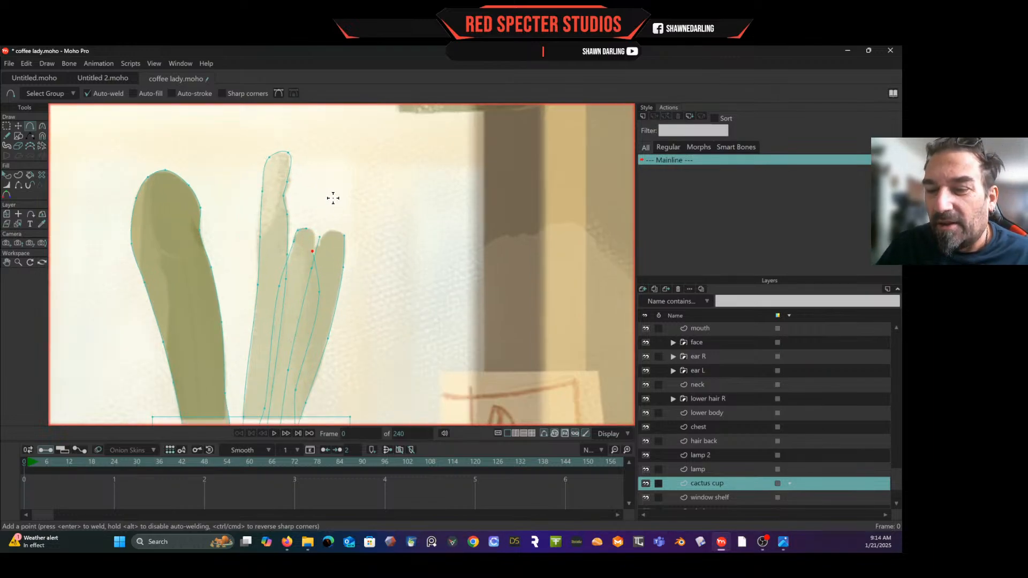
pyautogui.scroll(3, 333, 197)
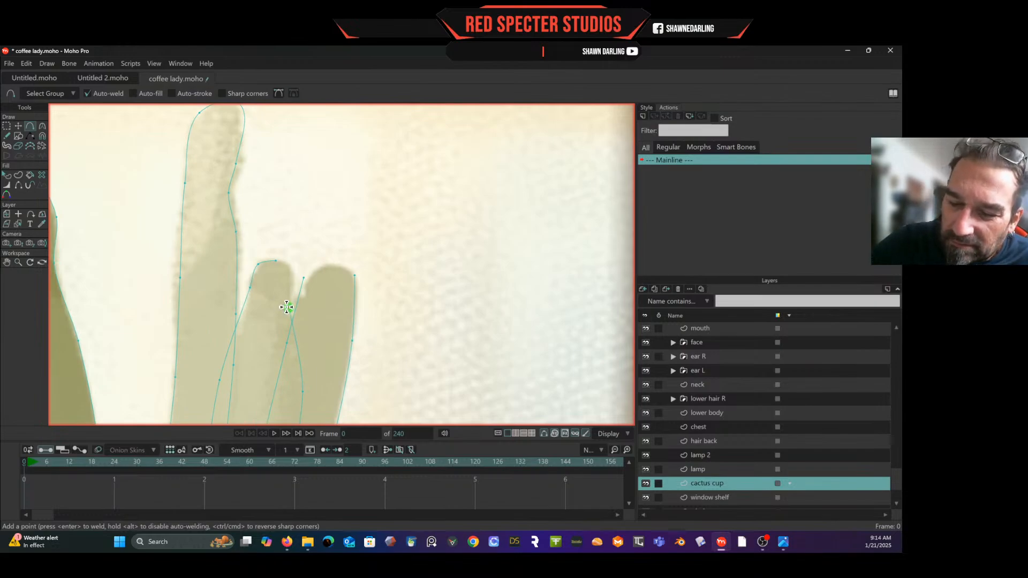
pyautogui.moveTo(288, 307); pyautogui.dragTo(274, 261)
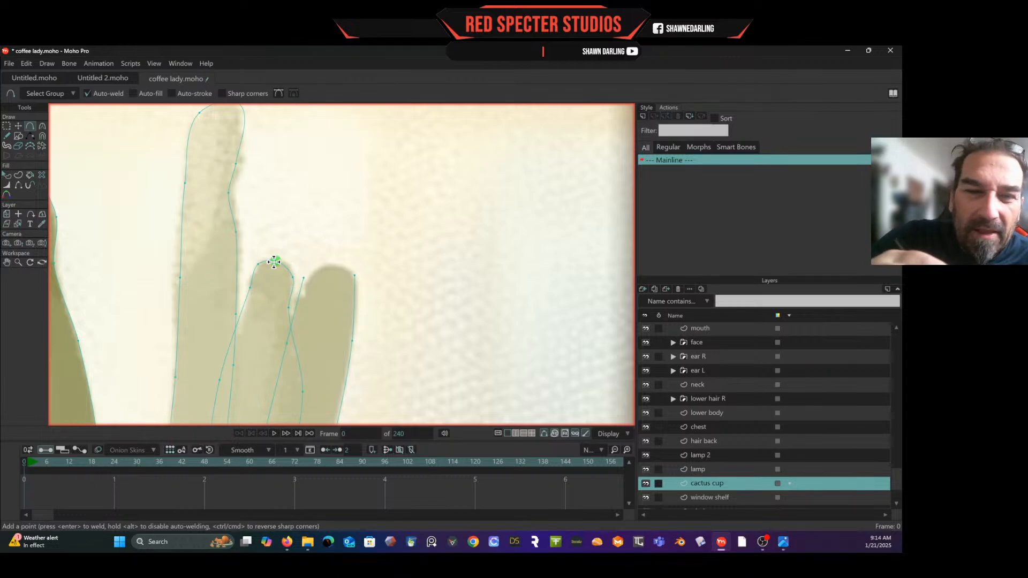
pyautogui.click(42, 126)
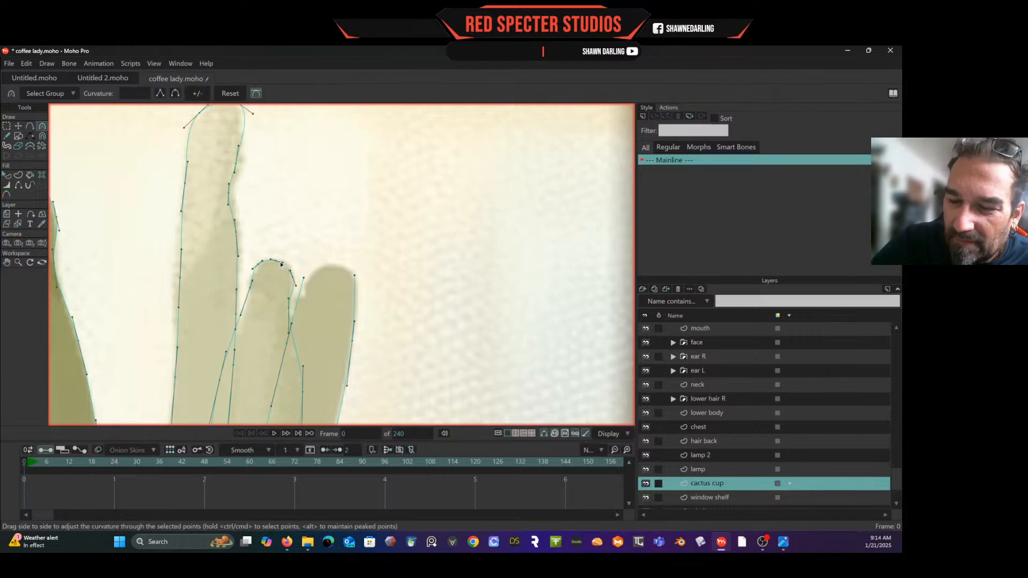
pyautogui.moveTo(282, 262); pyautogui.dragTo(292, 268)
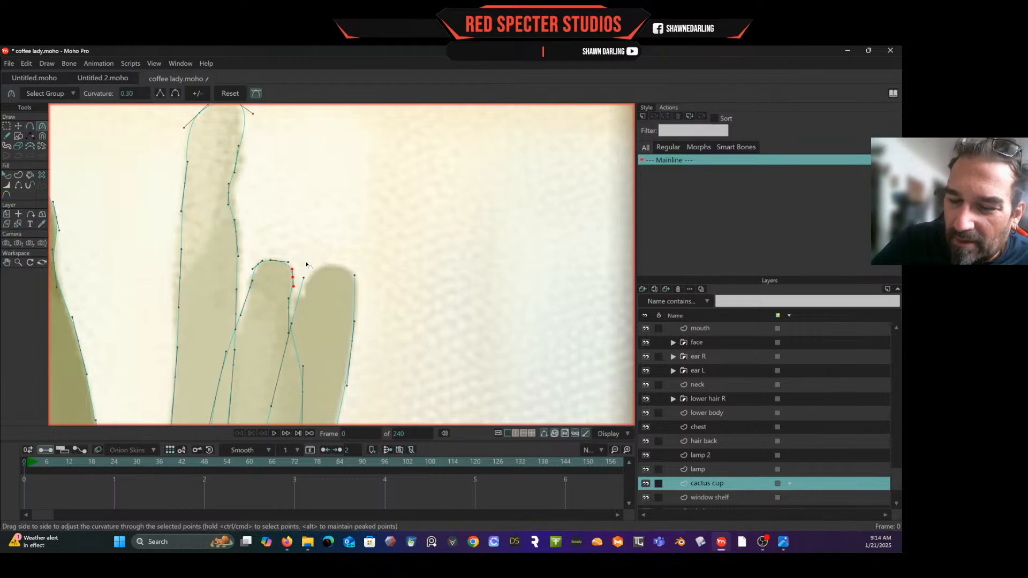
# - Close the rightmost stem's rounded top with Add Point and move its upper-left point to about X 0.73, Y -0.19
pyautogui.press('a')
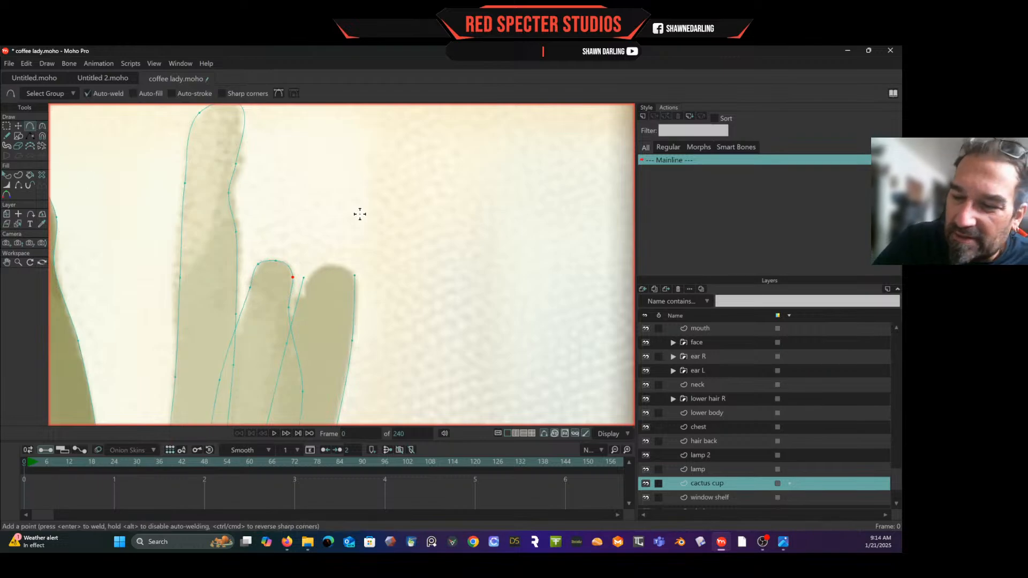
pyautogui.click(353, 275)
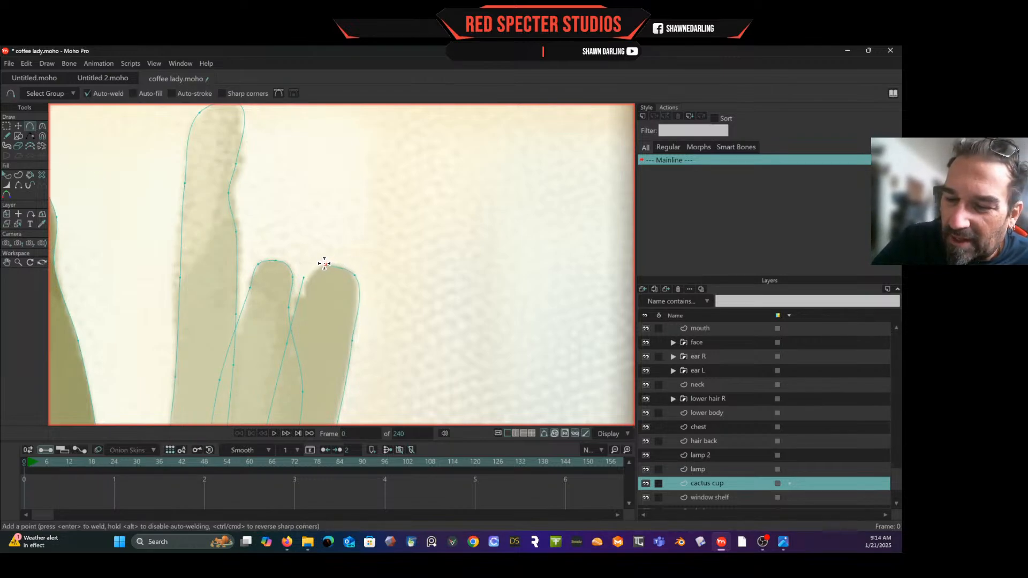
pyautogui.moveTo(325, 264); pyautogui.dragTo(303, 277)
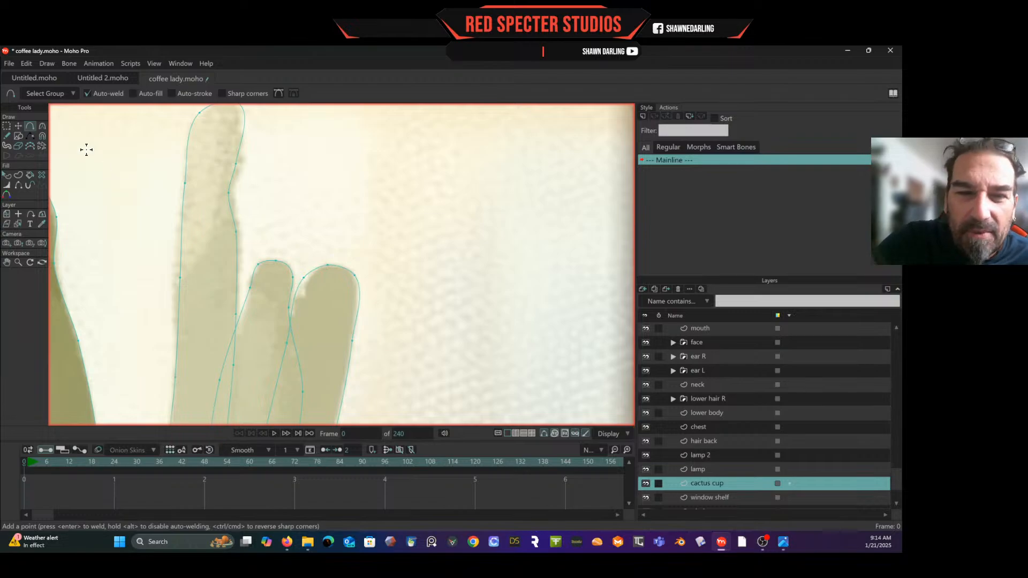
pyautogui.click(19, 127)
pyautogui.click(307, 277)
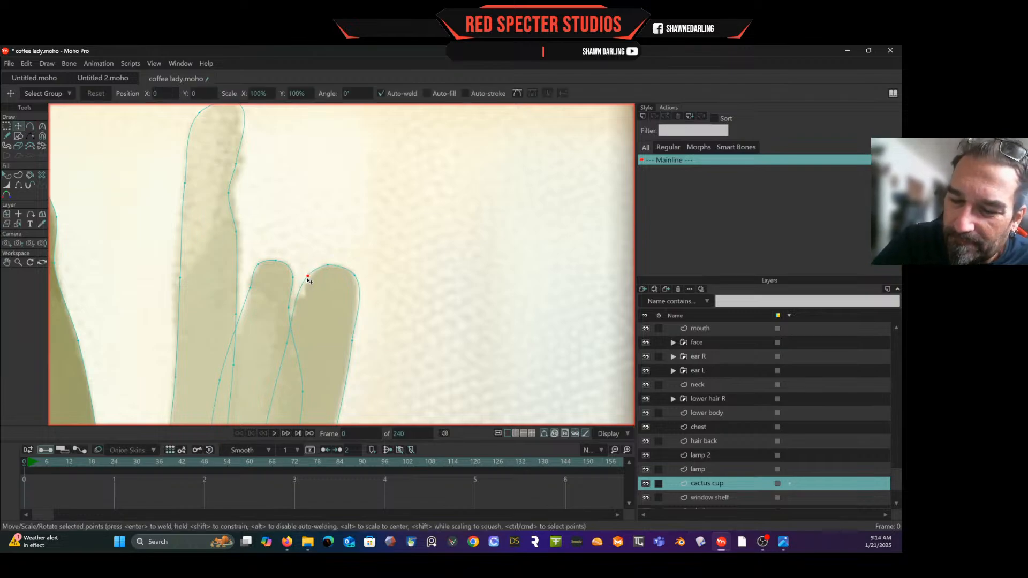
pyautogui.moveTo(308, 280); pyautogui.dragTo(310, 281)
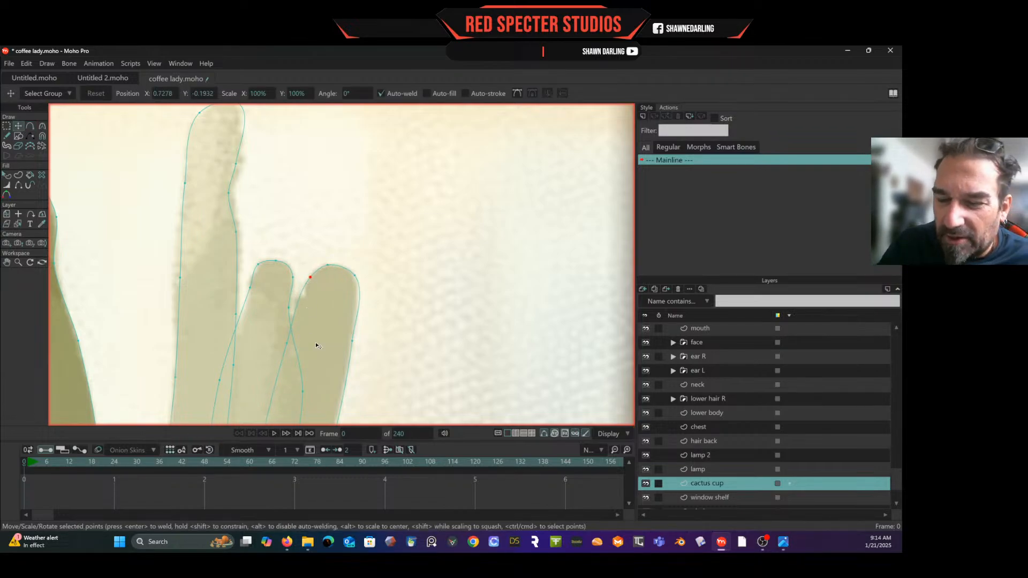
pyautogui.scroll(-3, 320, 333)
pyautogui.moveTo(317, 330); pyautogui.dragTo(313, 200)
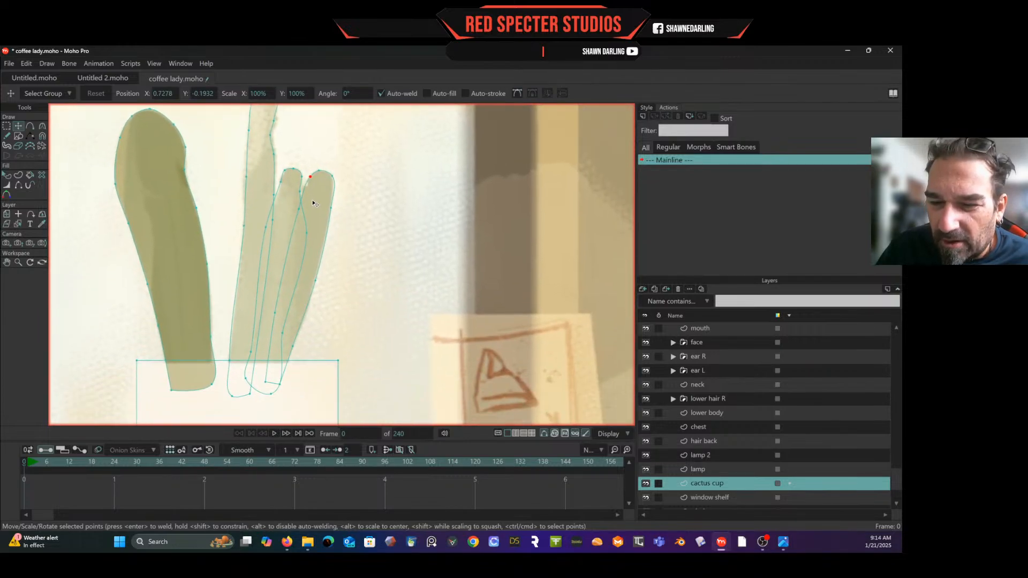
# - Refit the short stem to the reference by moving its left-edge, right-edge and base points, placing the upper right-edge point at about X 0.72, Y -0.24
pyautogui.click(269, 227)
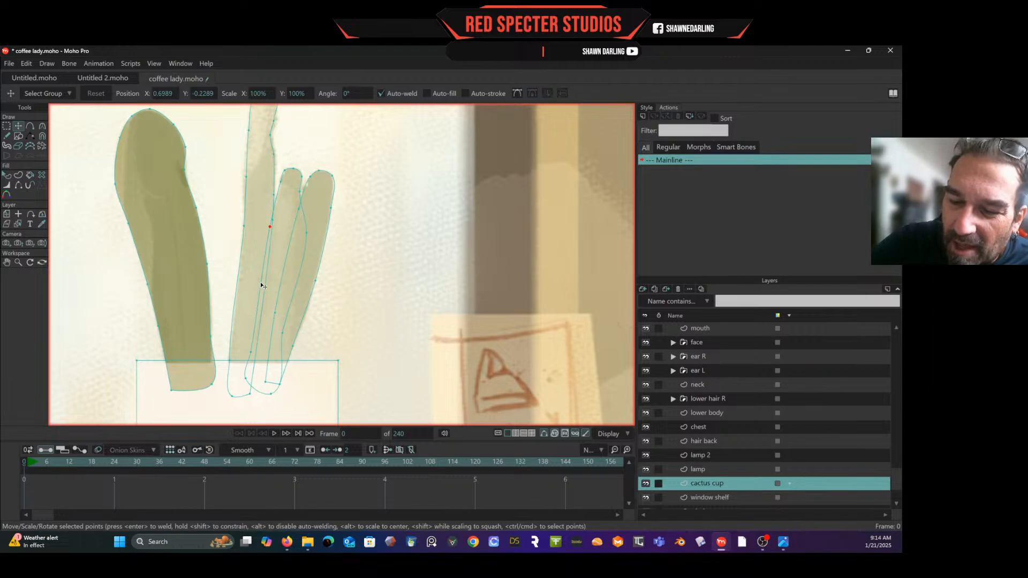
pyautogui.click(253, 351)
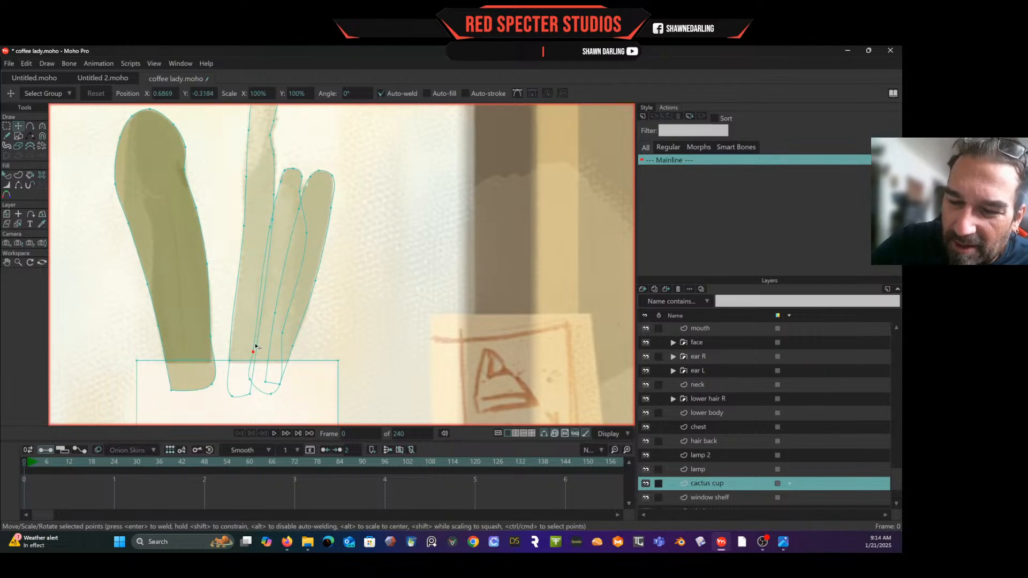
pyautogui.click(295, 236)
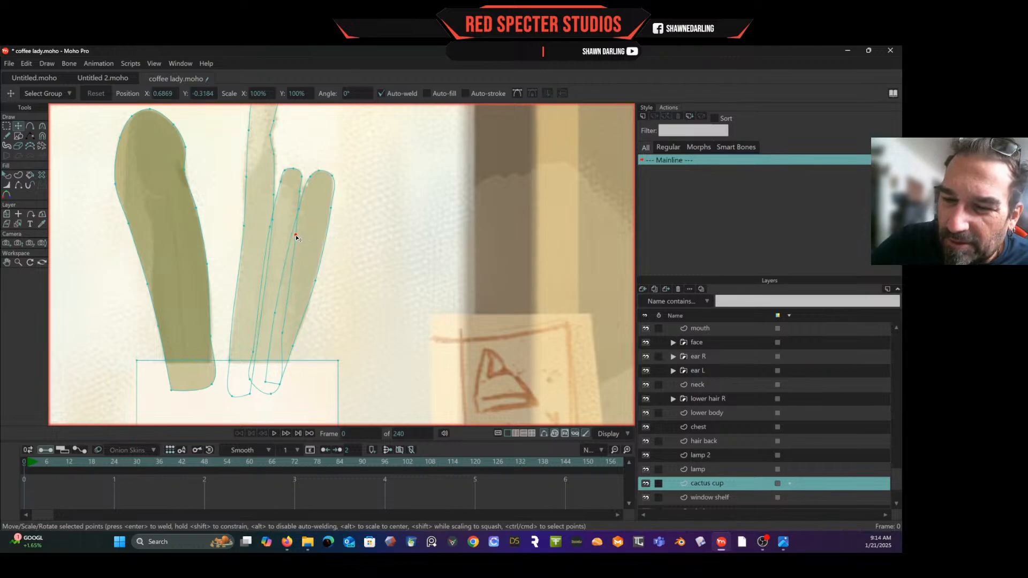
pyautogui.click(294, 236)
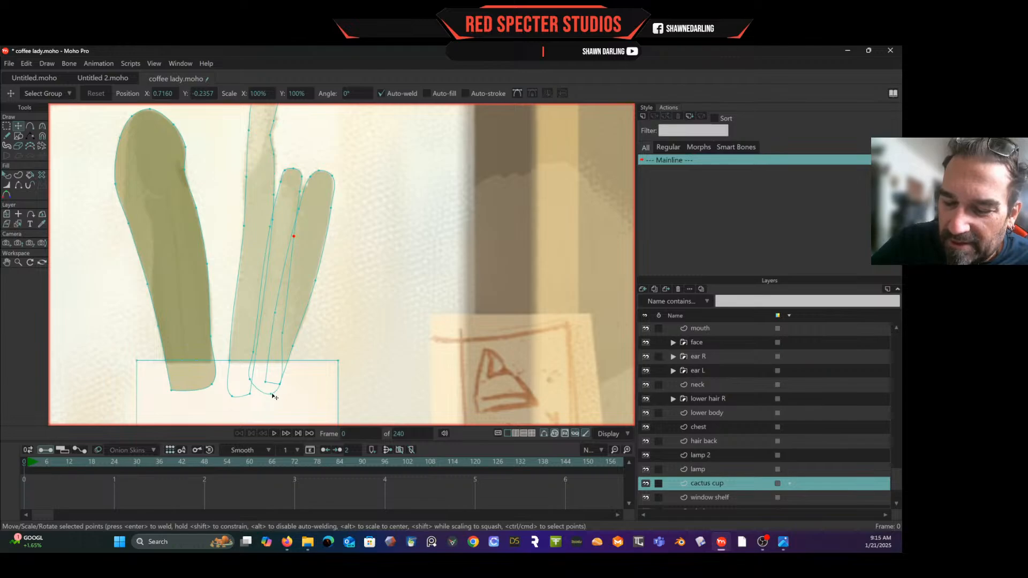
pyautogui.moveTo(271, 394); pyautogui.dragTo(262, 386)
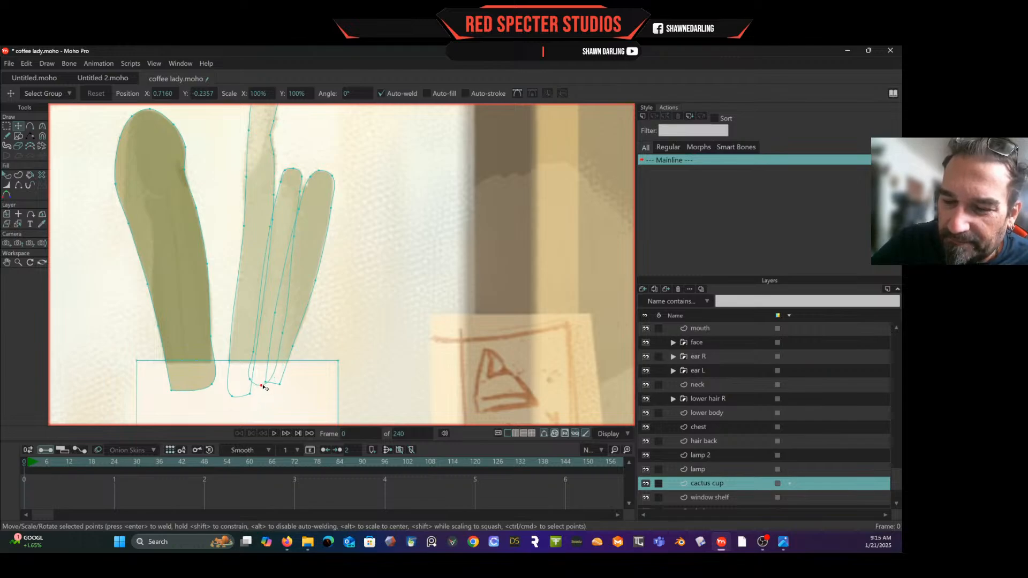
pyautogui.click(279, 333)
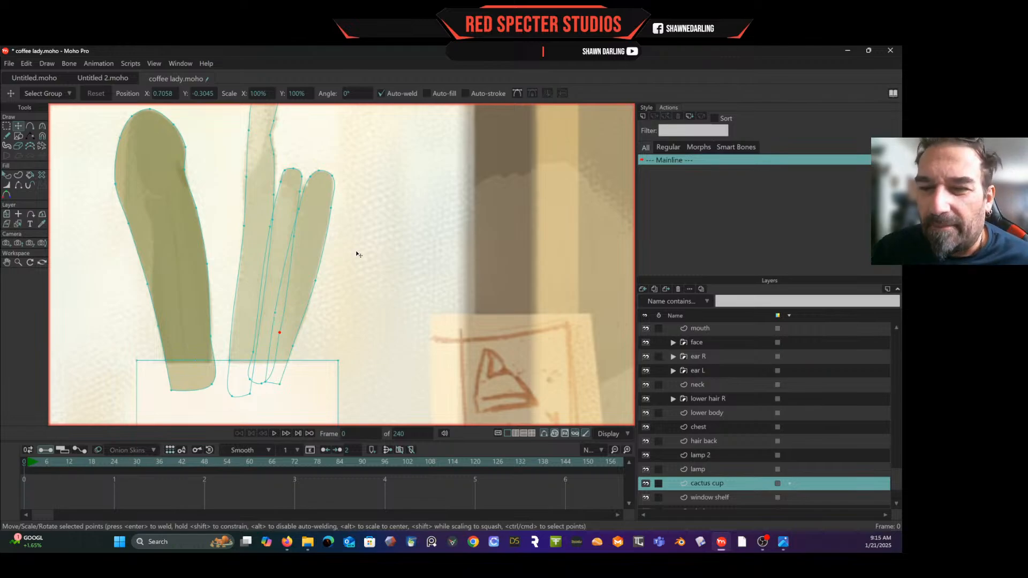
# - Create a fill shape from the three closed outlines of the middle, short and rightmost cactus stems, and clear the shape selection
pyautogui.scroll(3, 349, 286)
pyautogui.scroll(-2, 347, 284)
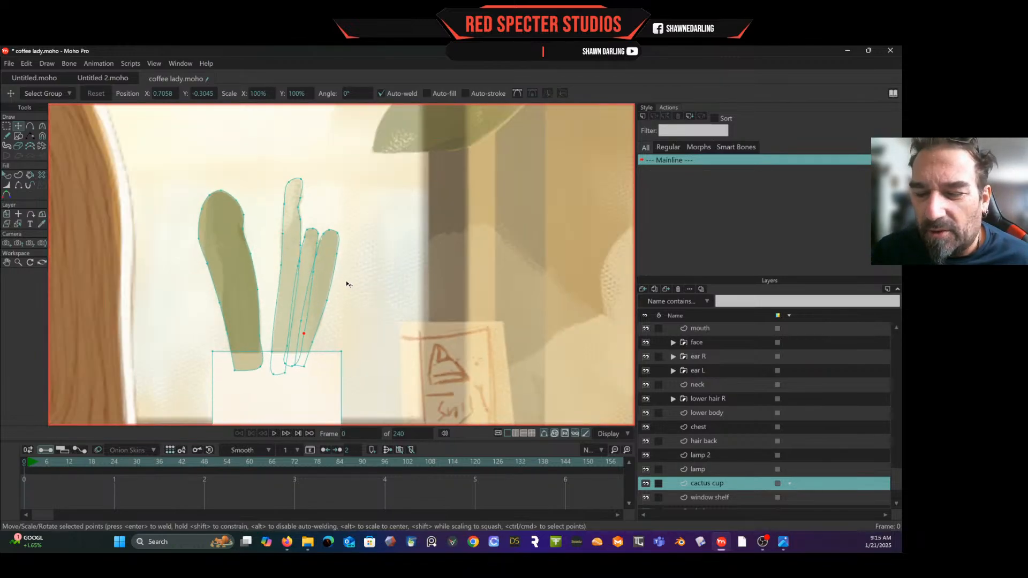
pyautogui.click(18, 175)
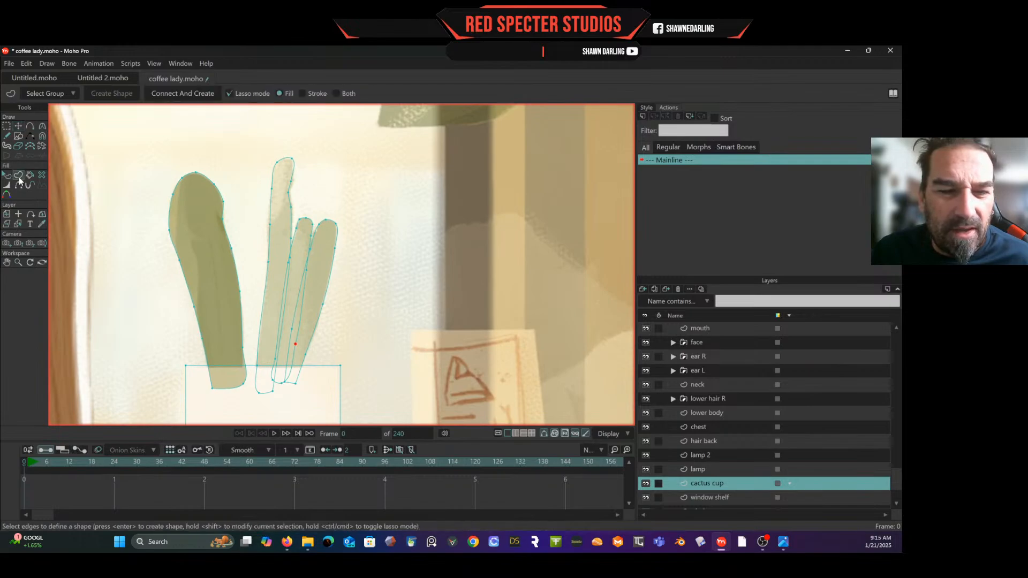
pyautogui.click(292, 174)
pyautogui.keyDown('shift'); pyautogui.click(311, 232); pyautogui.keyUp('shift')
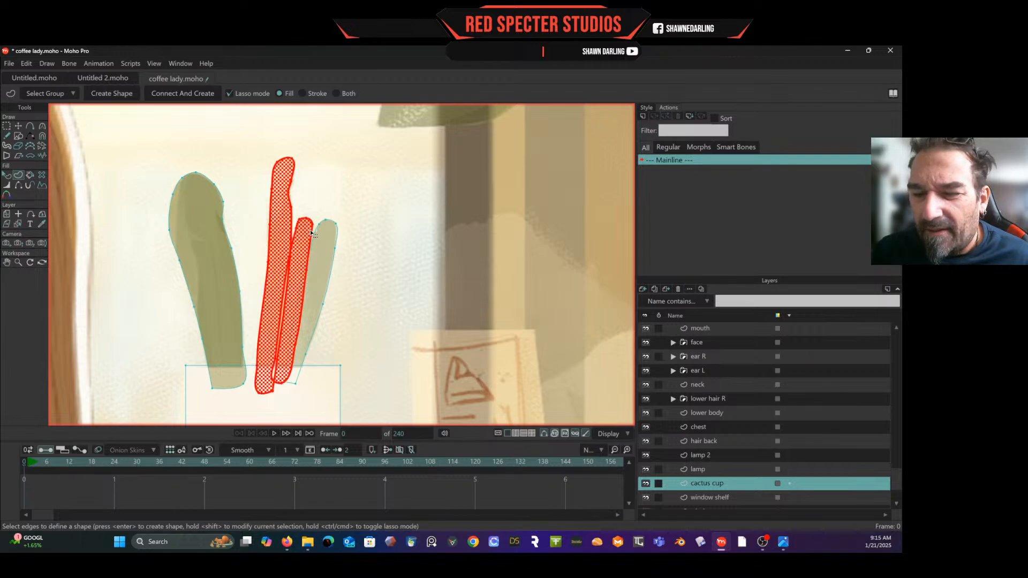
pyautogui.keyDown('shift'); pyautogui.click(337, 238); pyautogui.keyUp('shift')
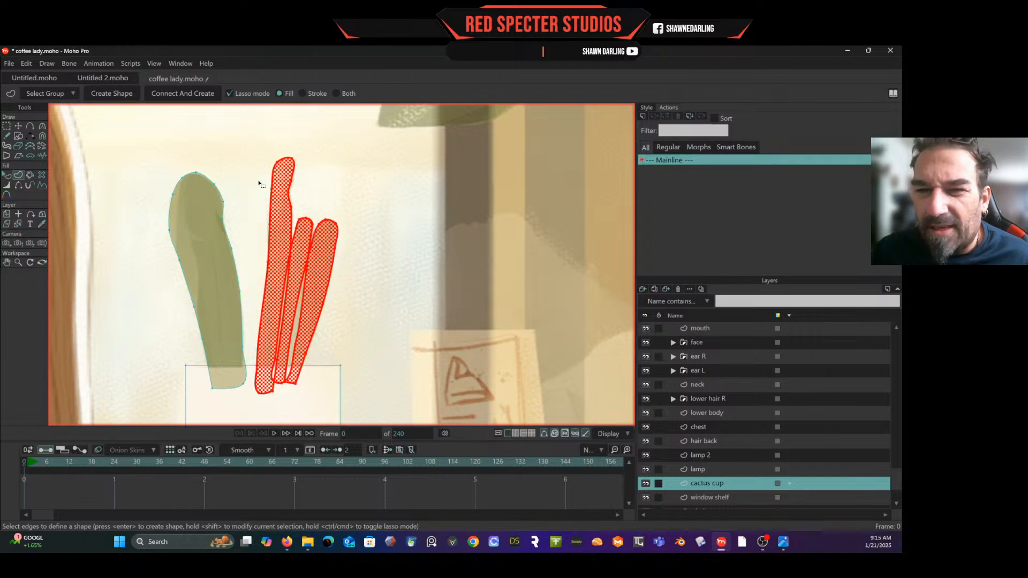
pyautogui.click(113, 93)
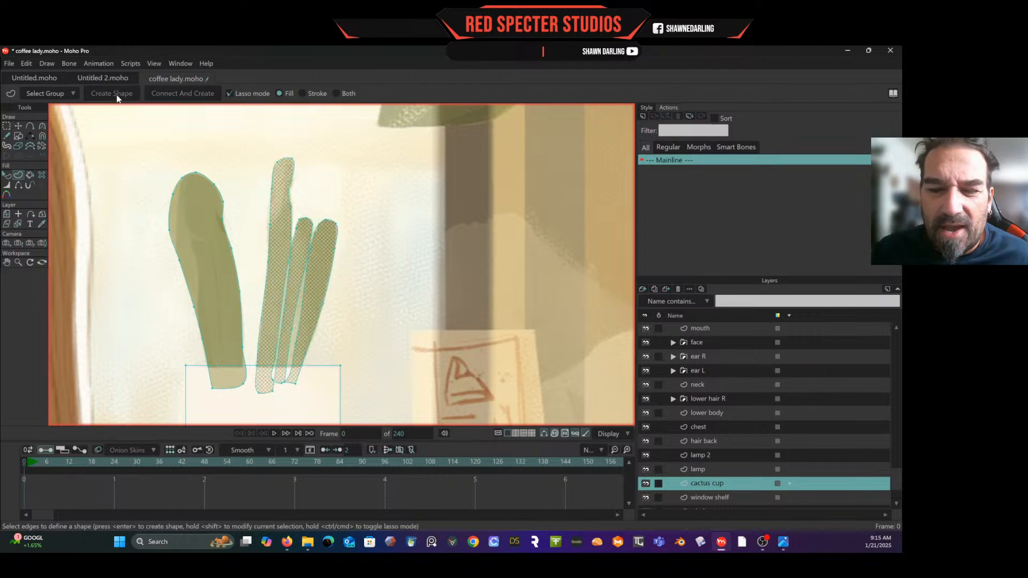
pyautogui.click(7, 174)
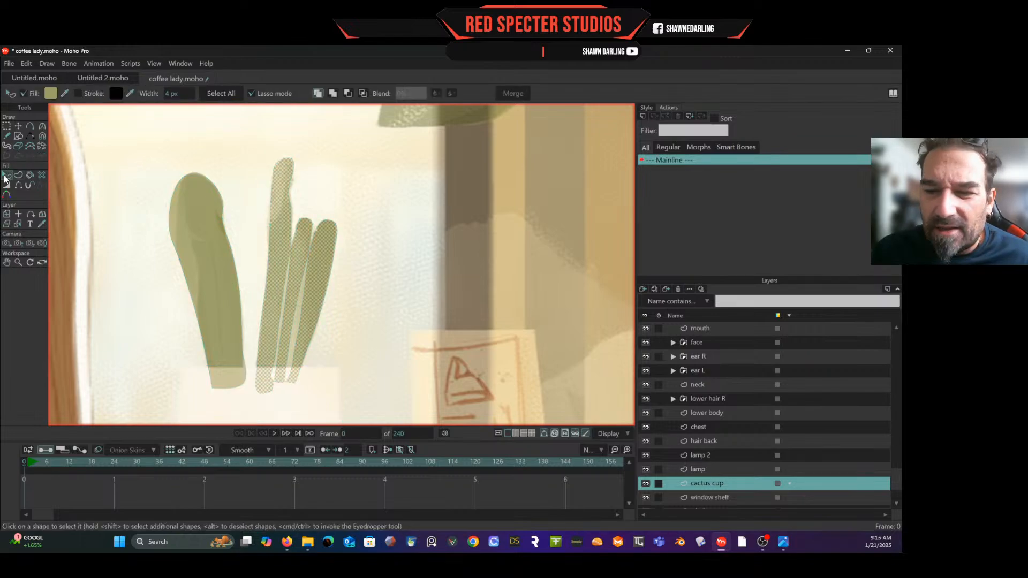
pyautogui.click(387, 297)
# - Bring the white pot shape in front of all the cactus stems with Raise Shape and clear the selection
pyautogui.scroll(-1, 371, 287)
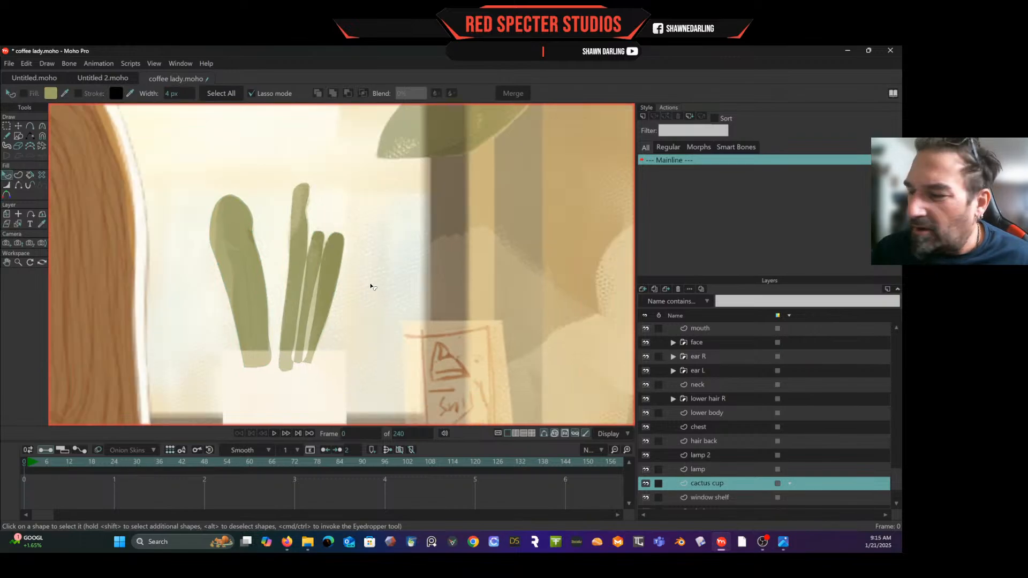
pyautogui.click(324, 380)
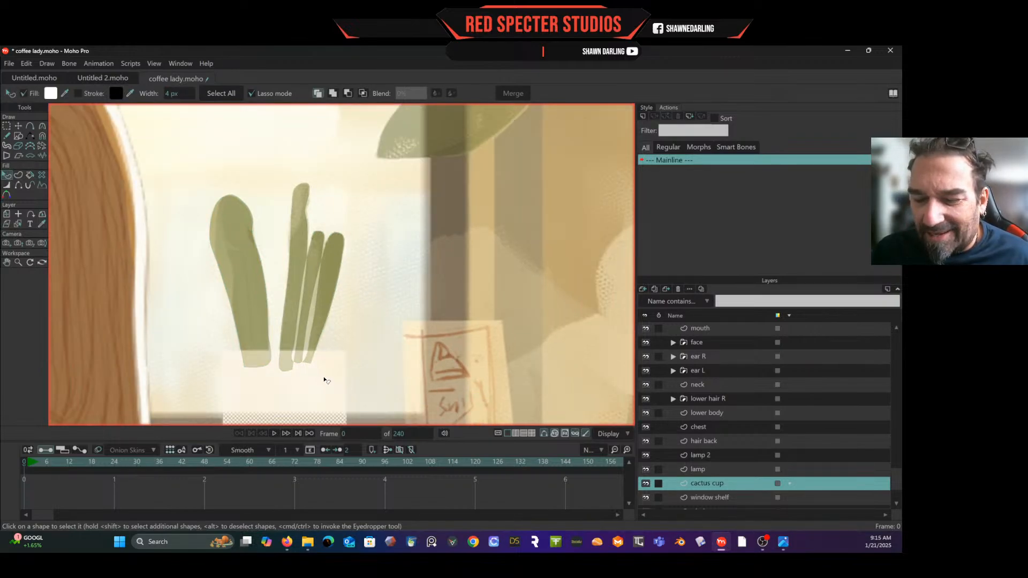
pyautogui.click(47, 63)
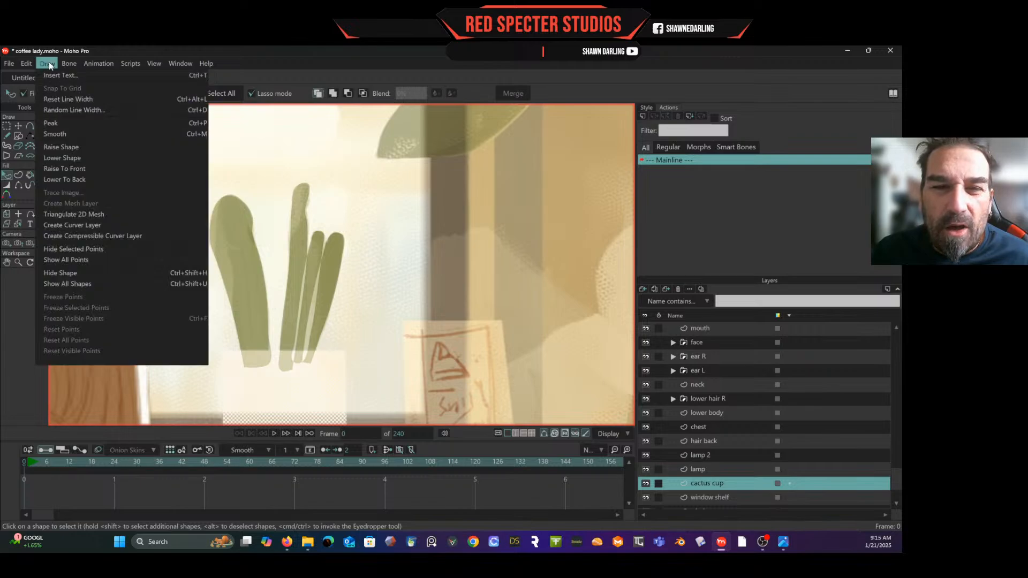
pyautogui.click(76, 151)
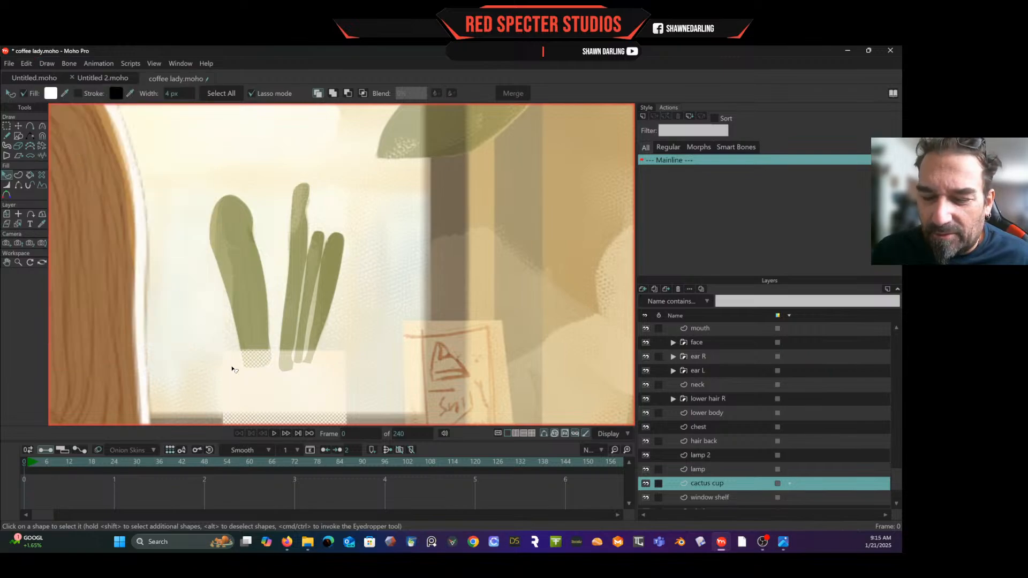
pyautogui.click(54, 63)
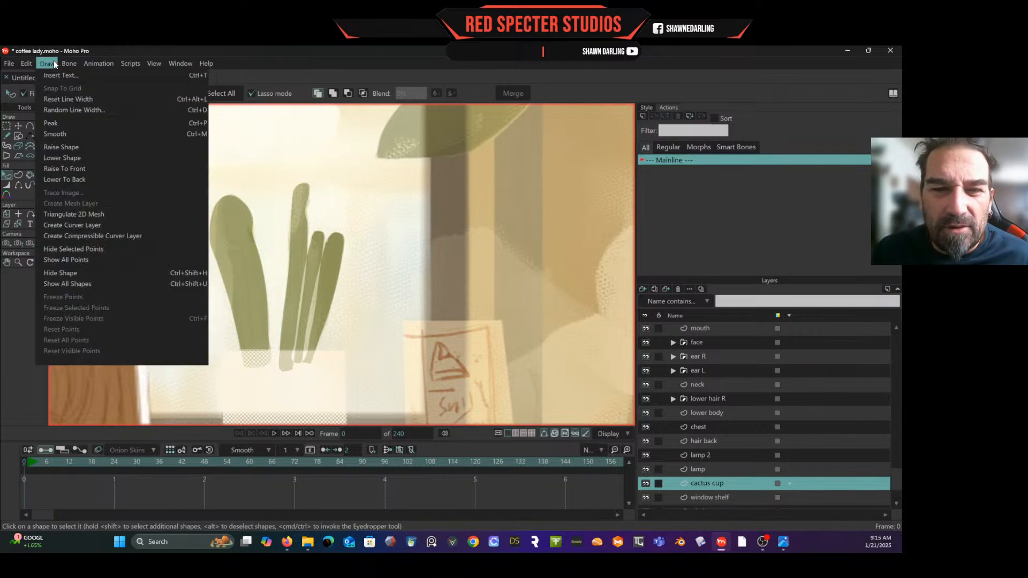
pyautogui.click(56, 151)
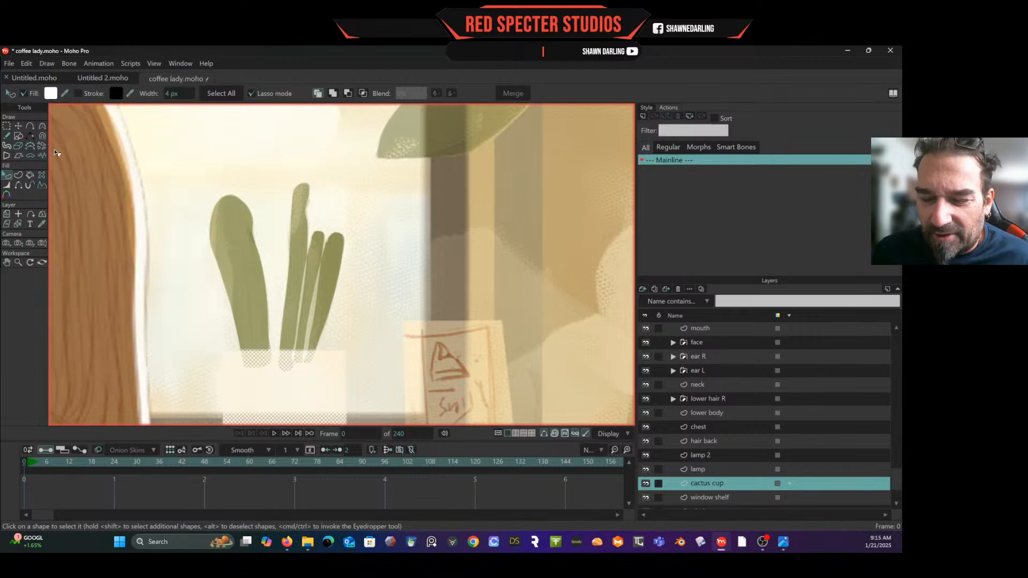
pyautogui.click(7, 126)
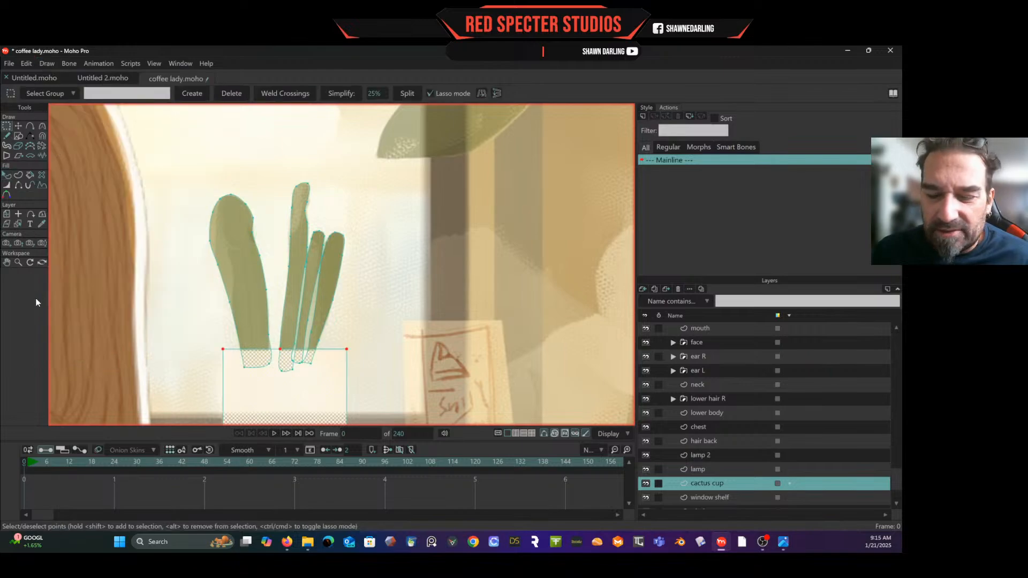
pyautogui.click(265, 339)
pyautogui.scroll(-2, 291, 326)
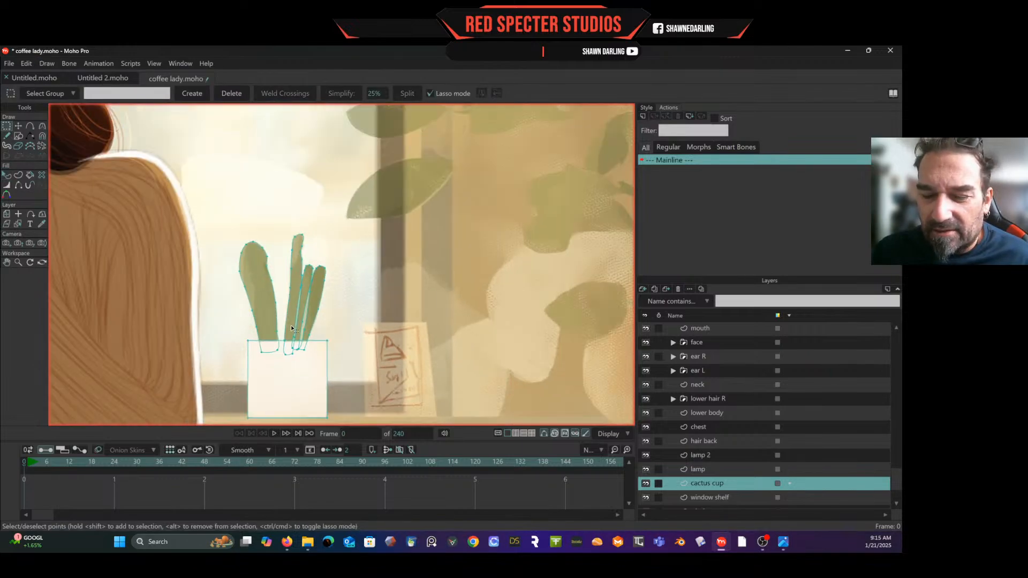
pyautogui.click(542, 433)
pyautogui.click(542, 433)
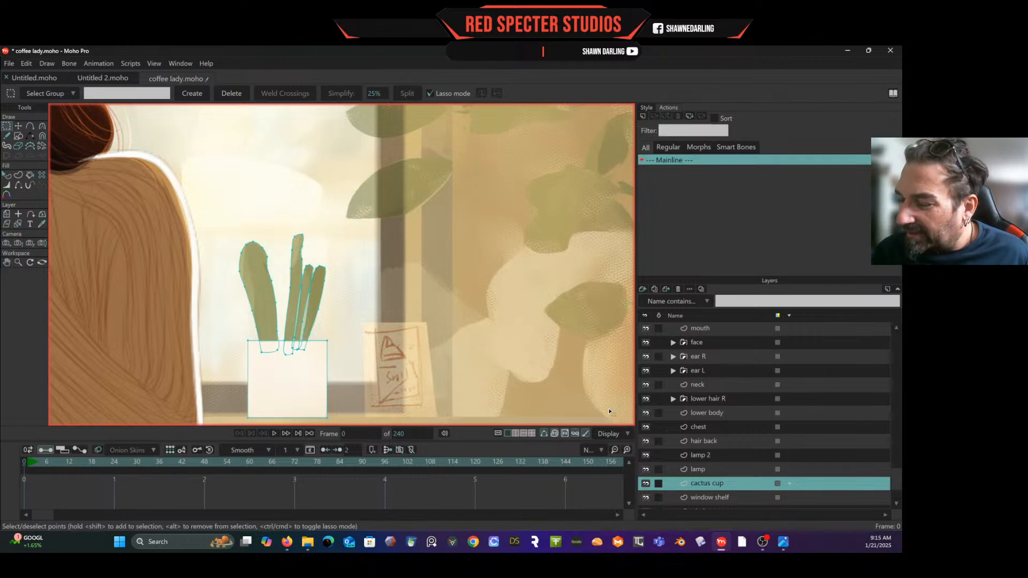
# - Add a new vector layer above the cactus cup layer and name it "menu"
pyautogui.click(642, 289)
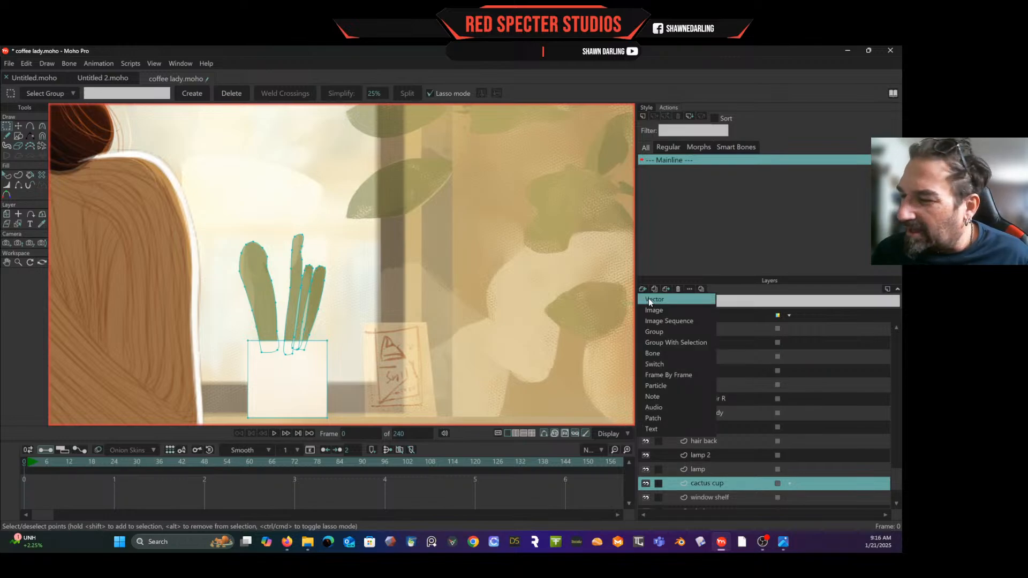
pyautogui.click(650, 300)
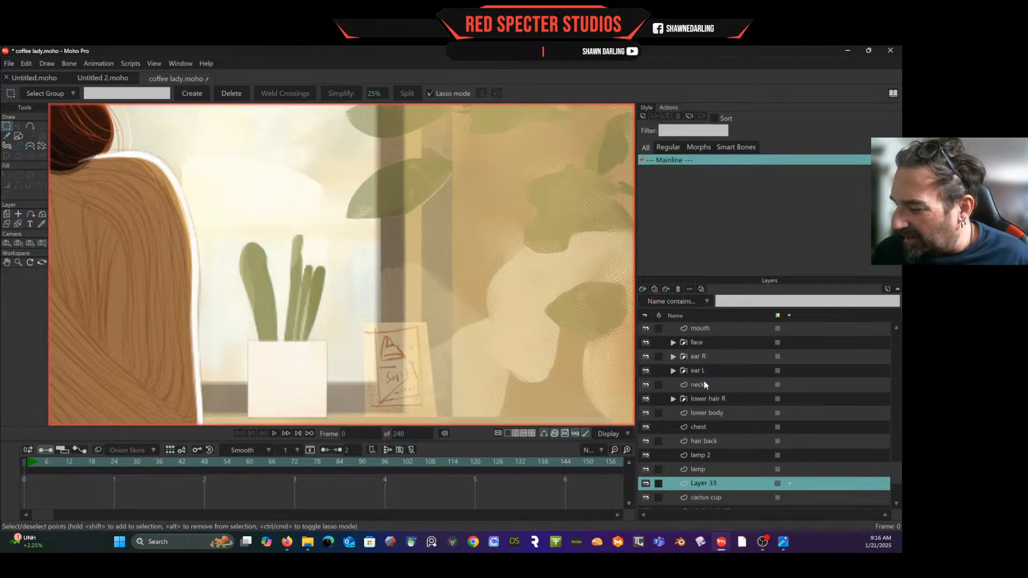
pyautogui.doubleClick(710, 483)
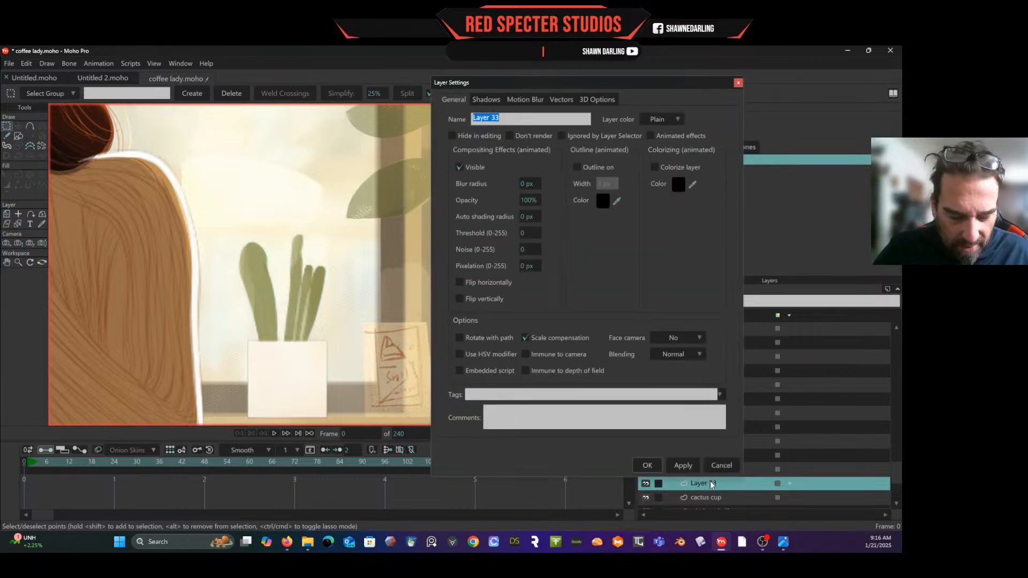
pyautogui.write('menu')
pyautogui.press('Return')
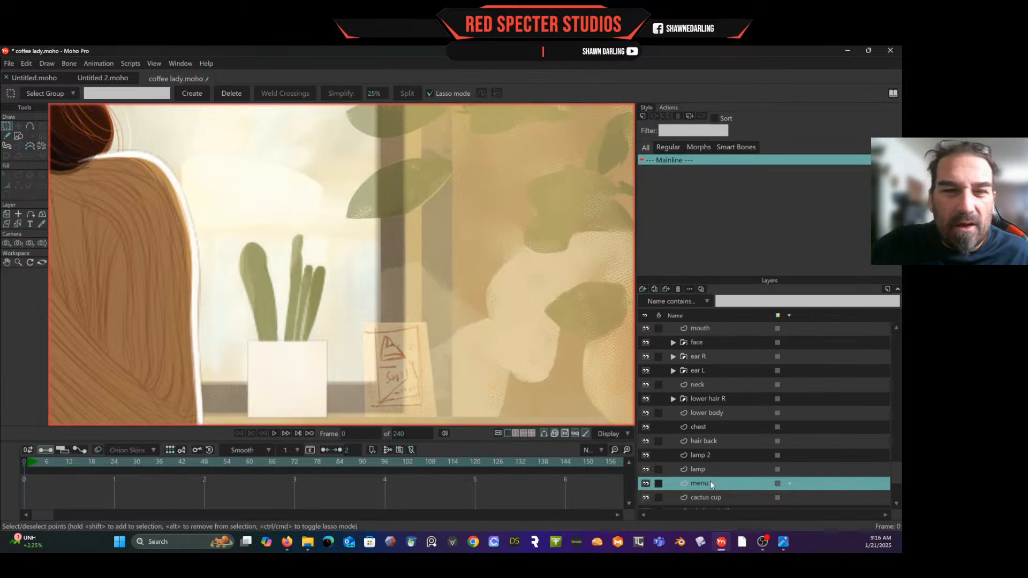
# - Draw a filled rectangle over the reference menu card beside the potted cactus
pyautogui.click(29, 127)
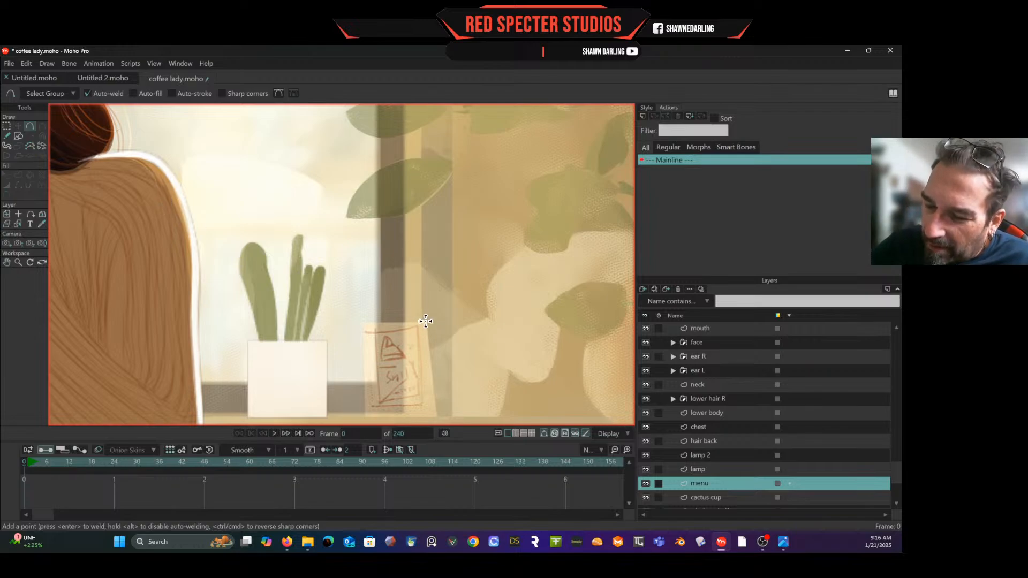
pyautogui.click(18, 136)
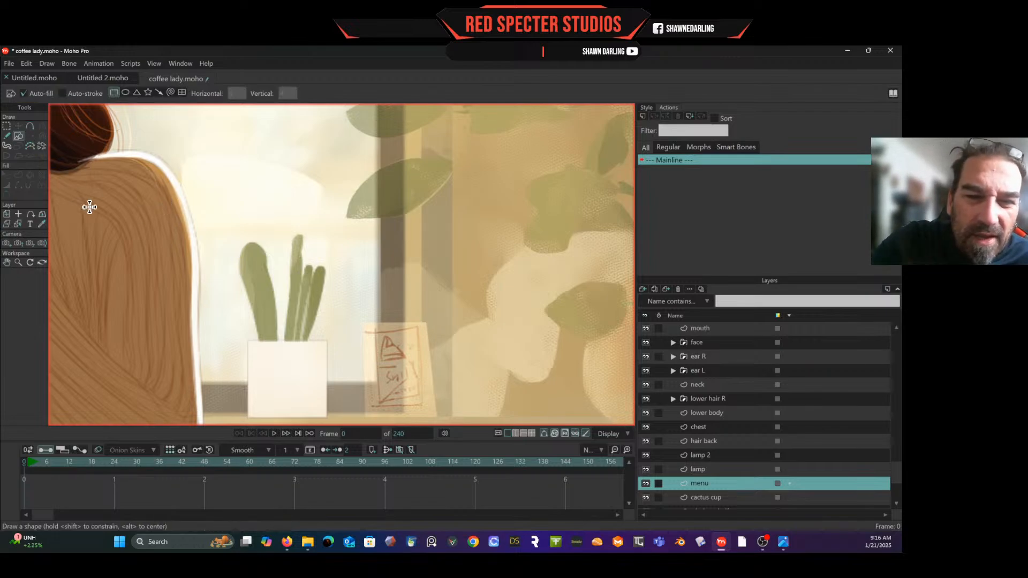
pyautogui.moveTo(365, 322); pyautogui.dragTo(432, 417)
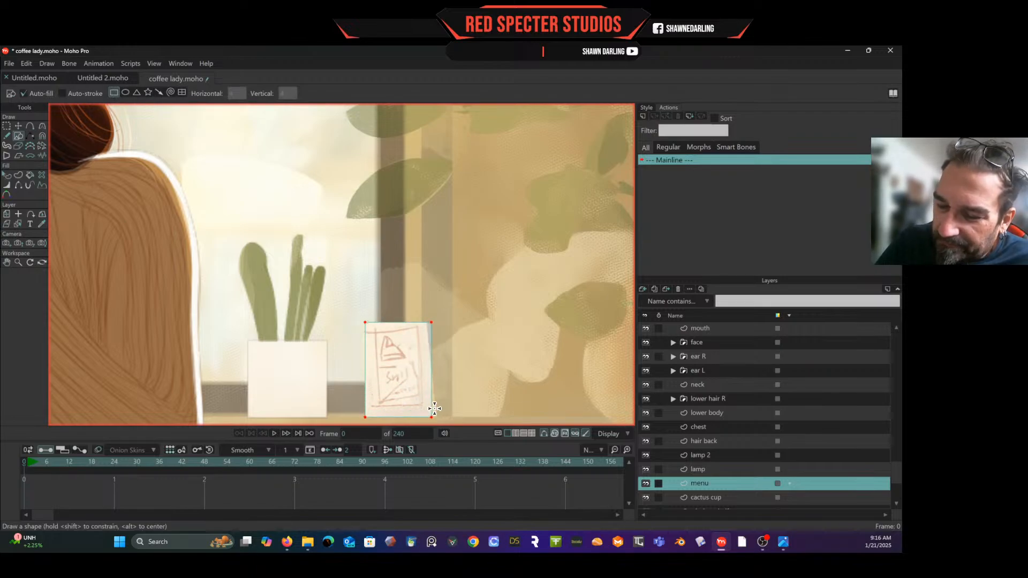
# - Move the card's upper-right corner to about X 0.93, Y -0.29 and its lower-right corner to about X 0.95, Y -0.46
pyautogui.press('g')
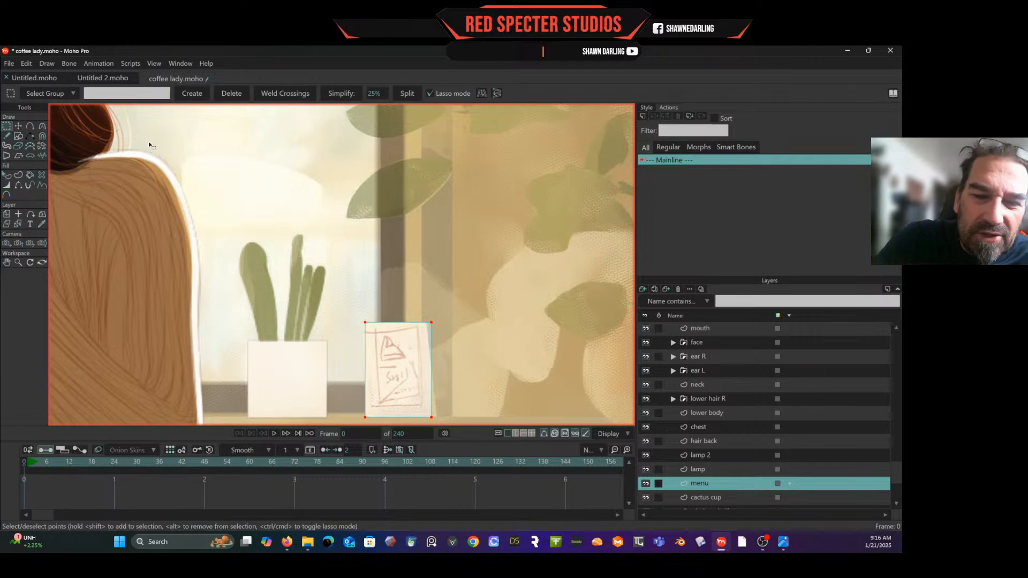
pyautogui.click(19, 126)
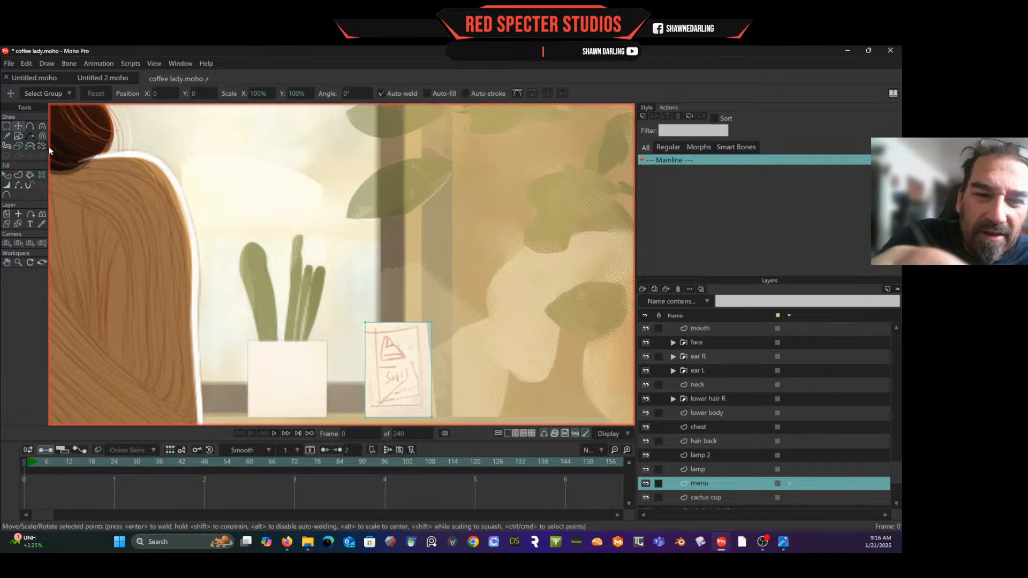
pyautogui.moveTo(434, 329); pyautogui.dragTo(428, 328)
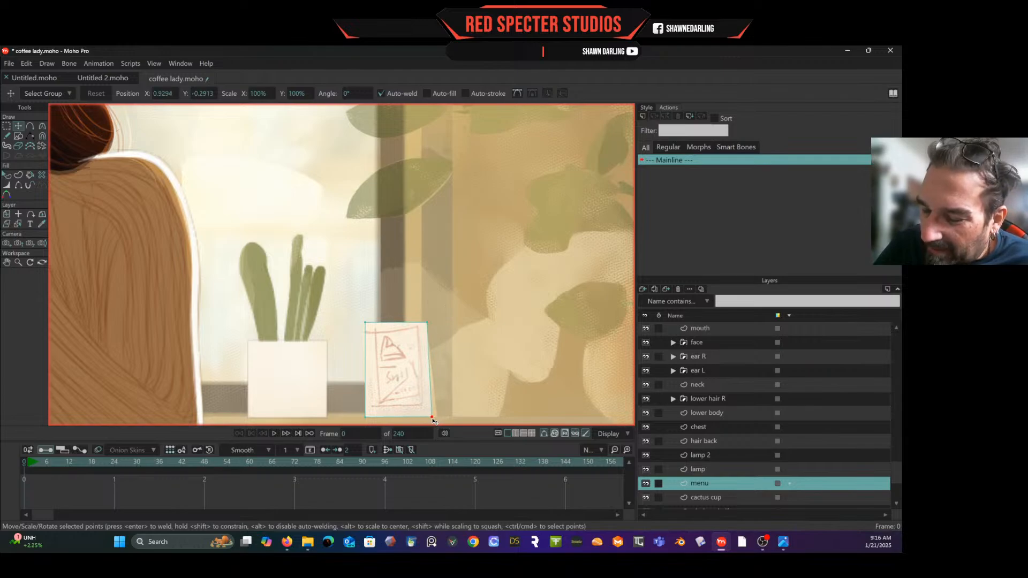
pyautogui.moveTo(432, 416); pyautogui.dragTo(437, 416)
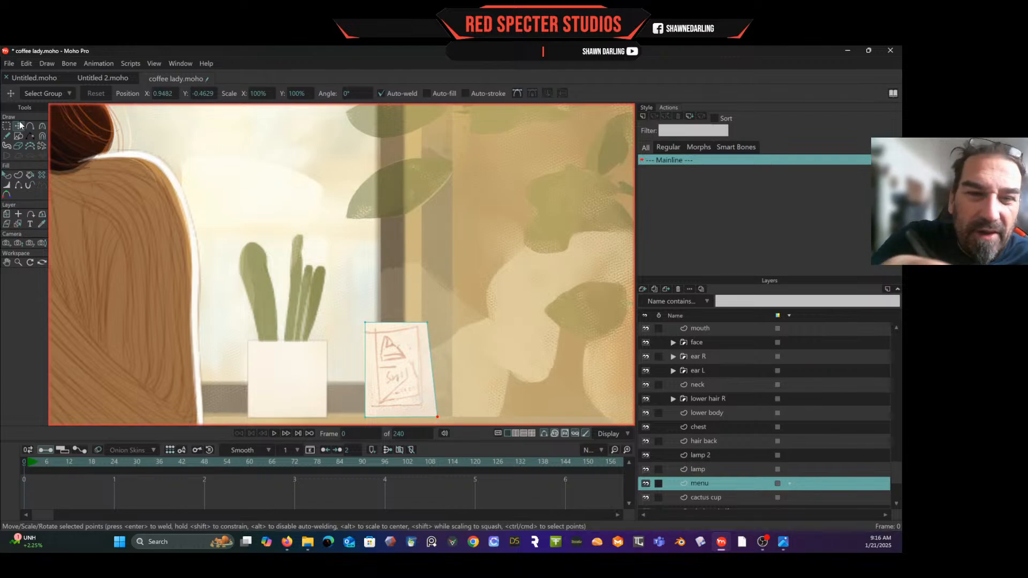
# - Create a fill shape from the closed outline of the menu card
pyautogui.click(7, 126)
pyautogui.click(18, 175)
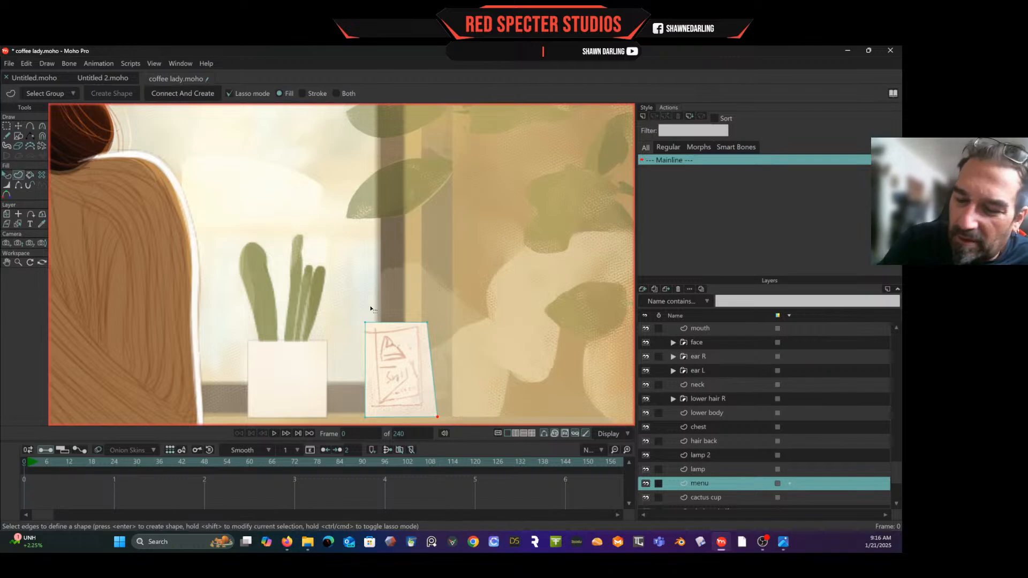
pyautogui.click(394, 346)
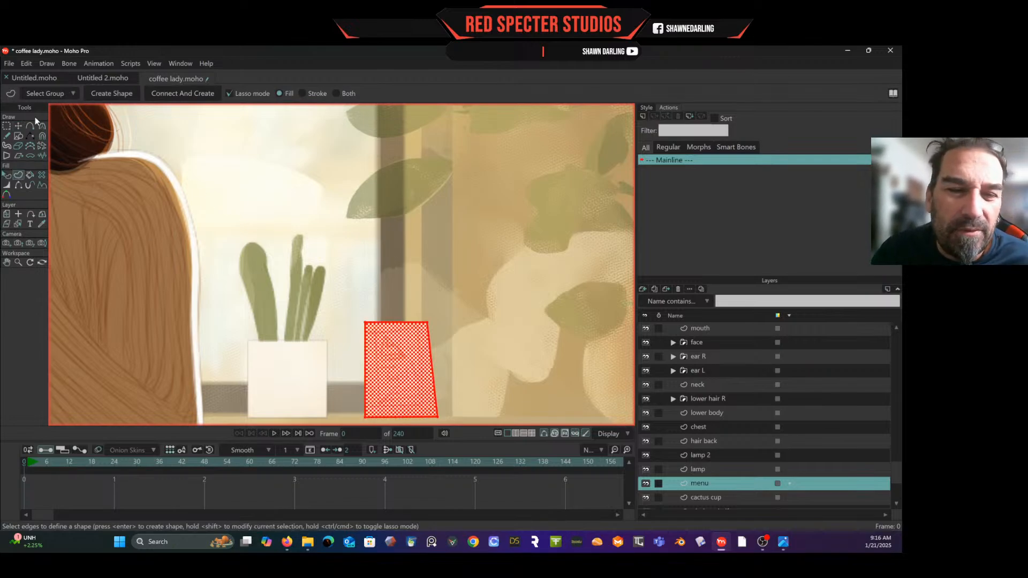
pyautogui.click(123, 95)
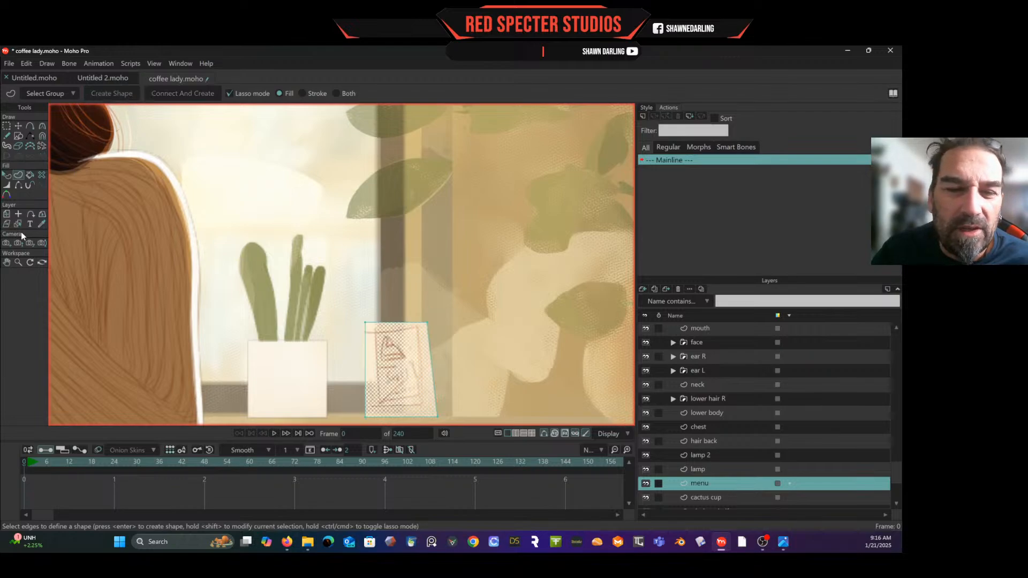
# - Recolour the menu card's fill with a light cream sampled from the artwork and get the Freehand tool and its style settings ready
pyautogui.click(7, 175)
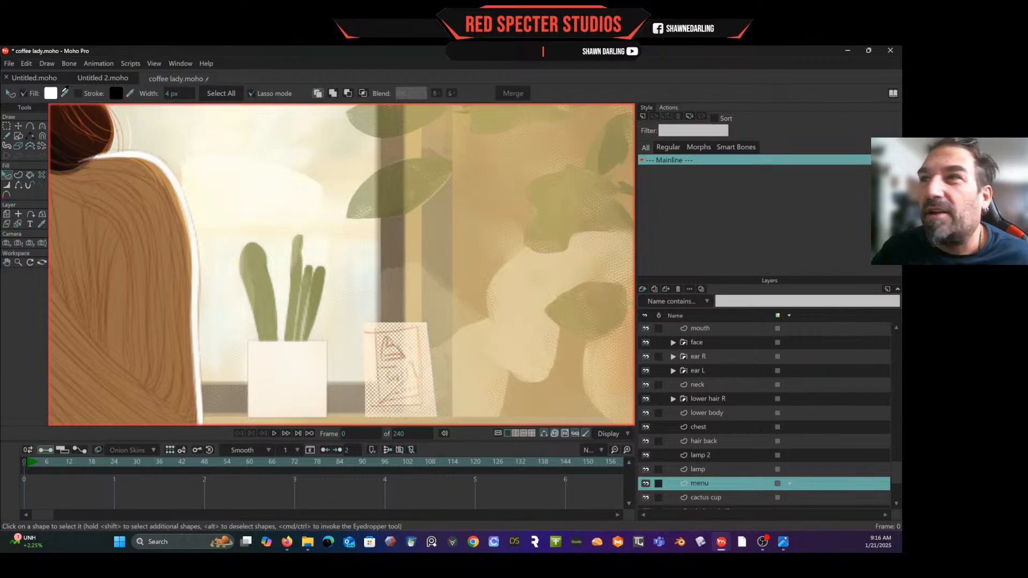
pyautogui.click(64, 93)
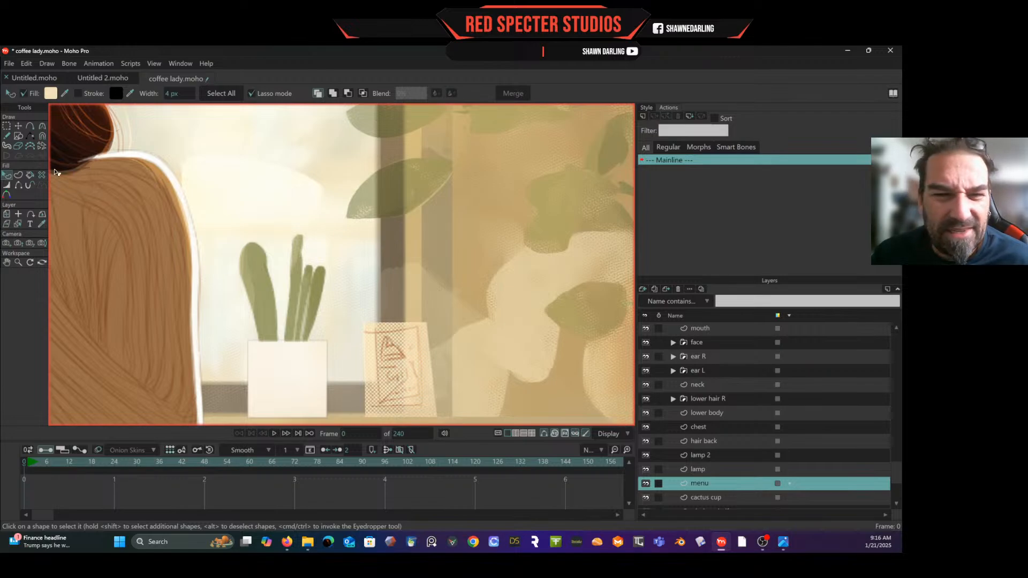
pyautogui.click(8, 137)
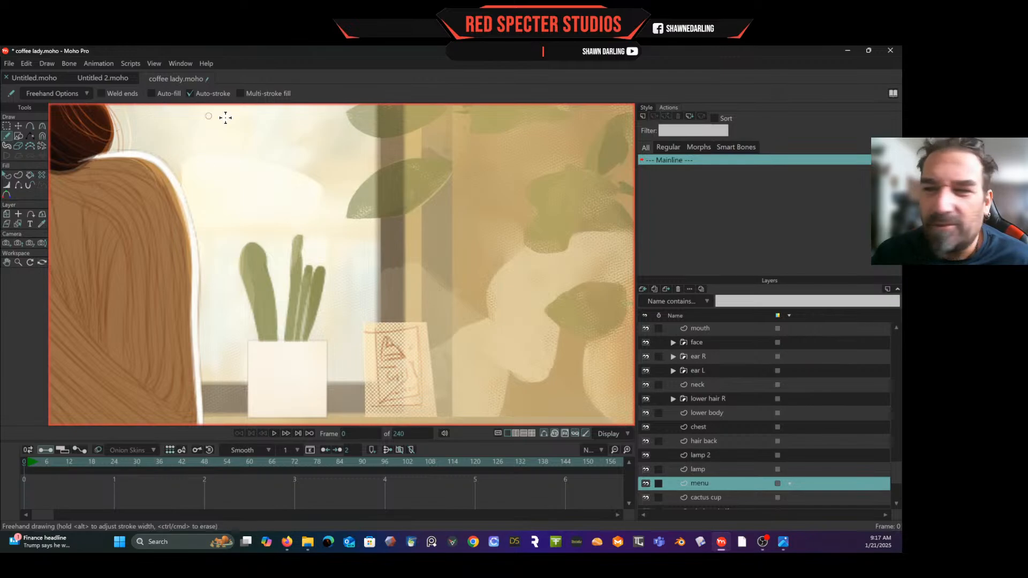
pyautogui.click(643, 108)
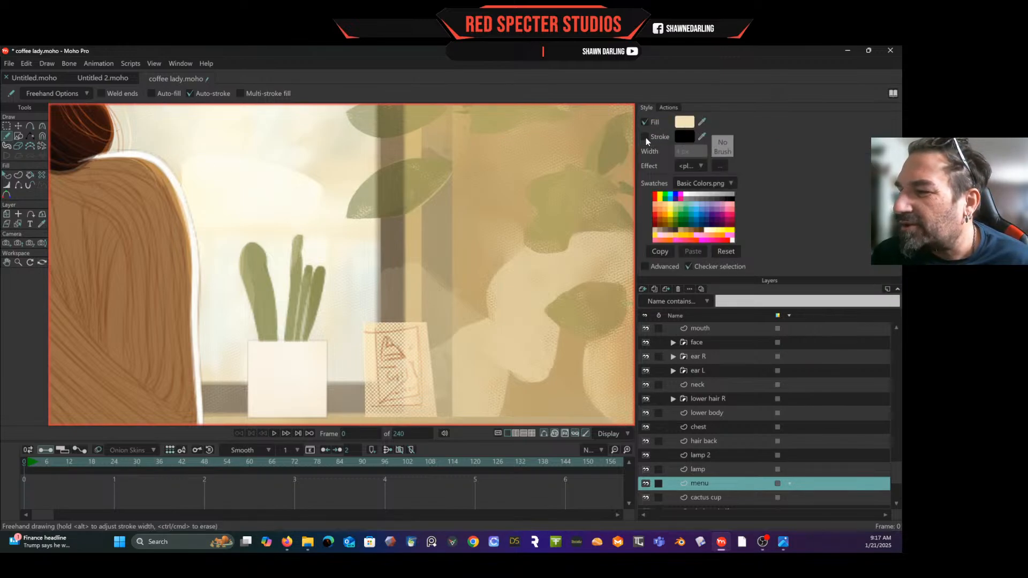
pyautogui.click(645, 137)
pyautogui.click(646, 122)
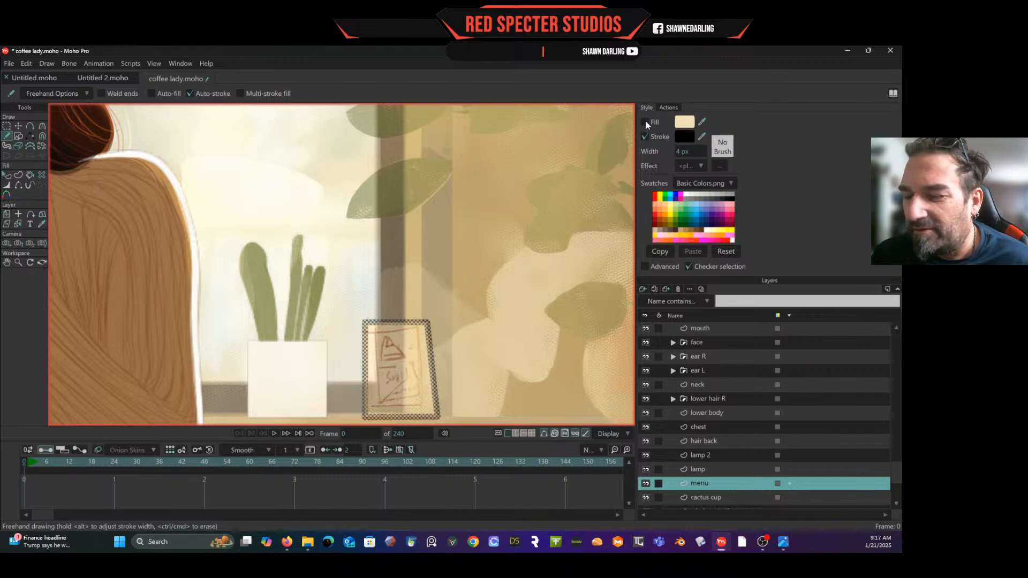
pyautogui.click(646, 121)
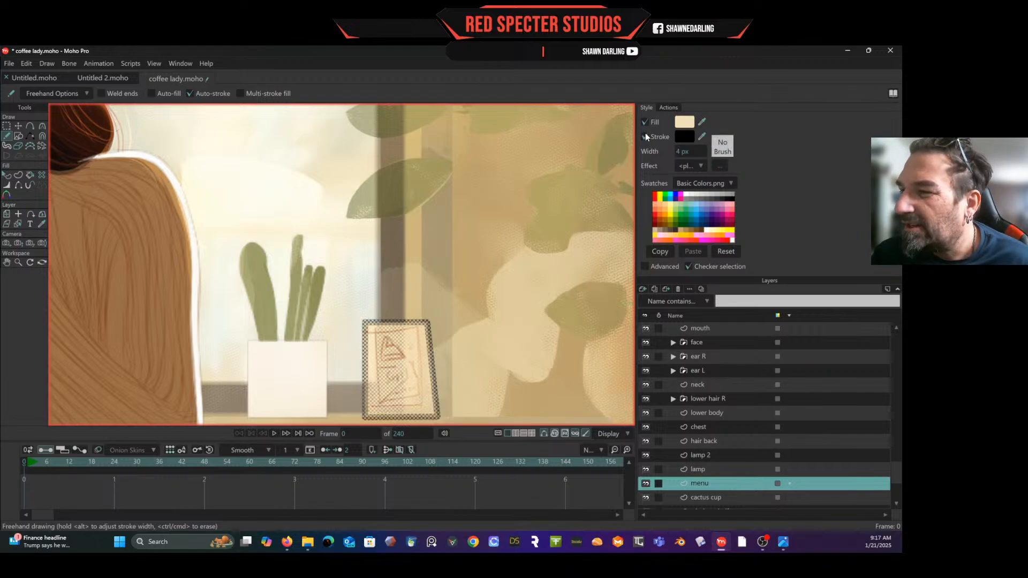
pyautogui.click(646, 137)
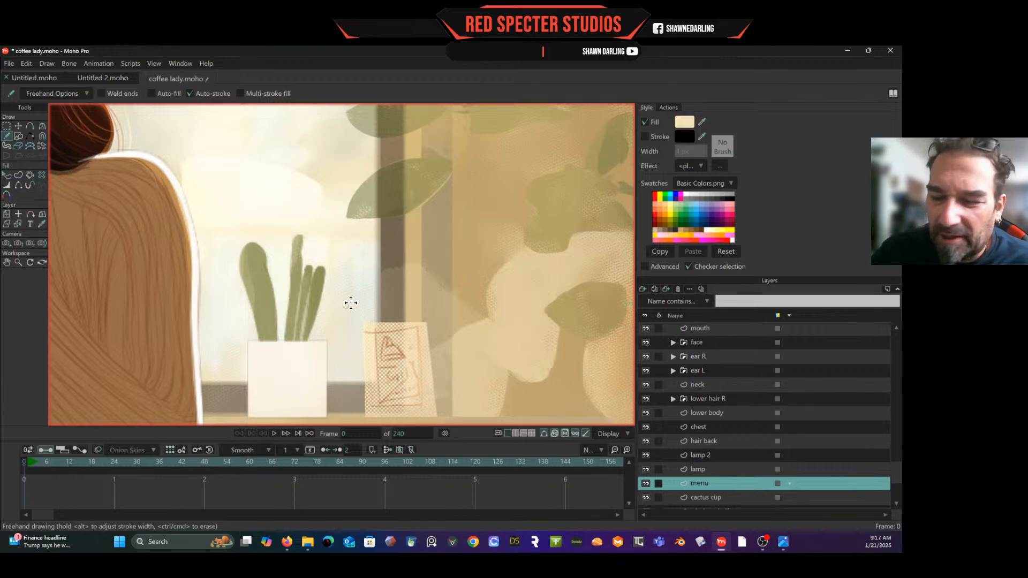
pyautogui.moveTo(351, 303); pyautogui.dragTo(353, 318)
pyautogui.hotkey('ctrl', 'z')
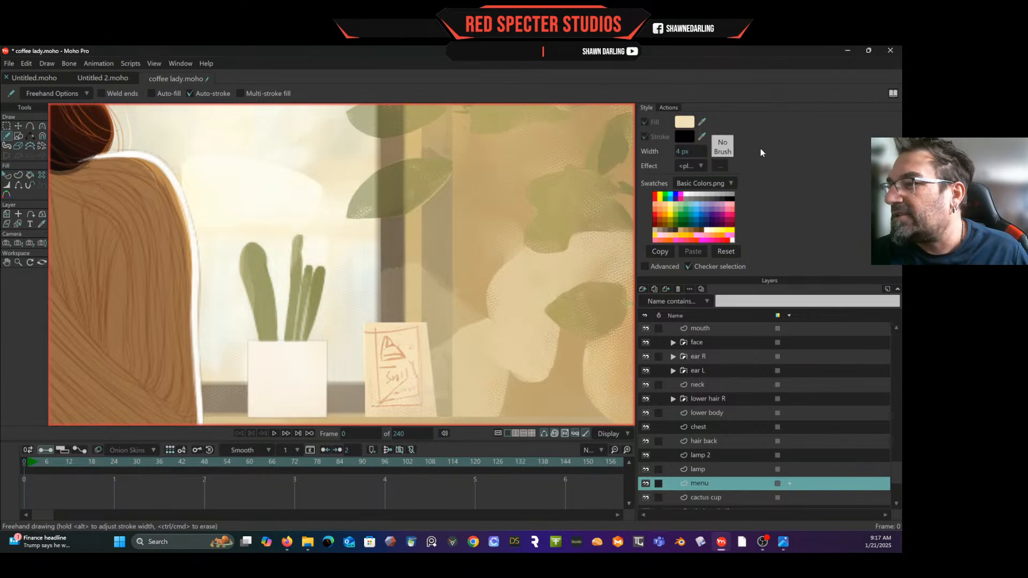
# - Set the default stroke colour to a reddish brown sampled from the artwork for the menu card's line work
pyautogui.click(699, 137)
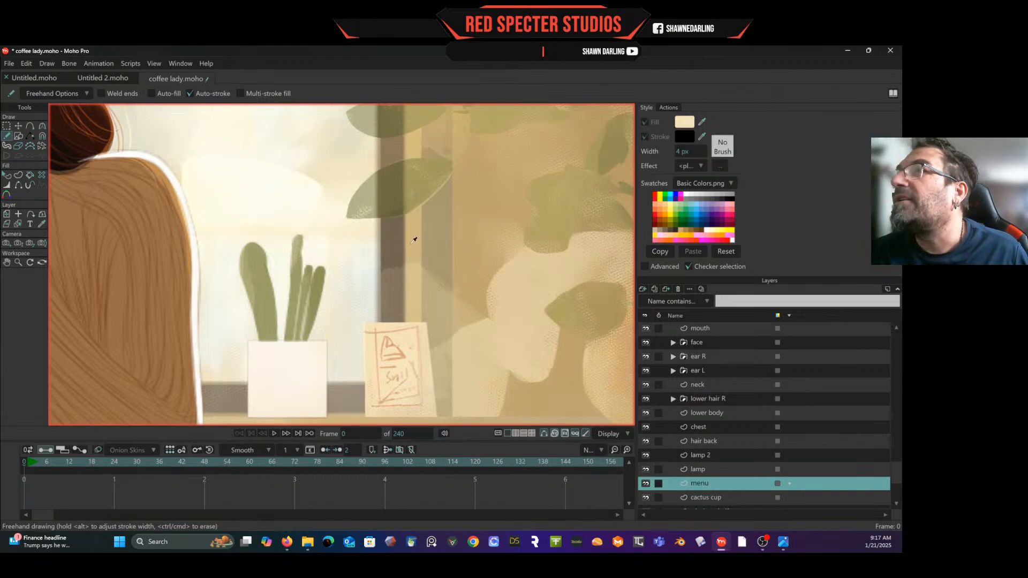
pyautogui.click(118, 343)
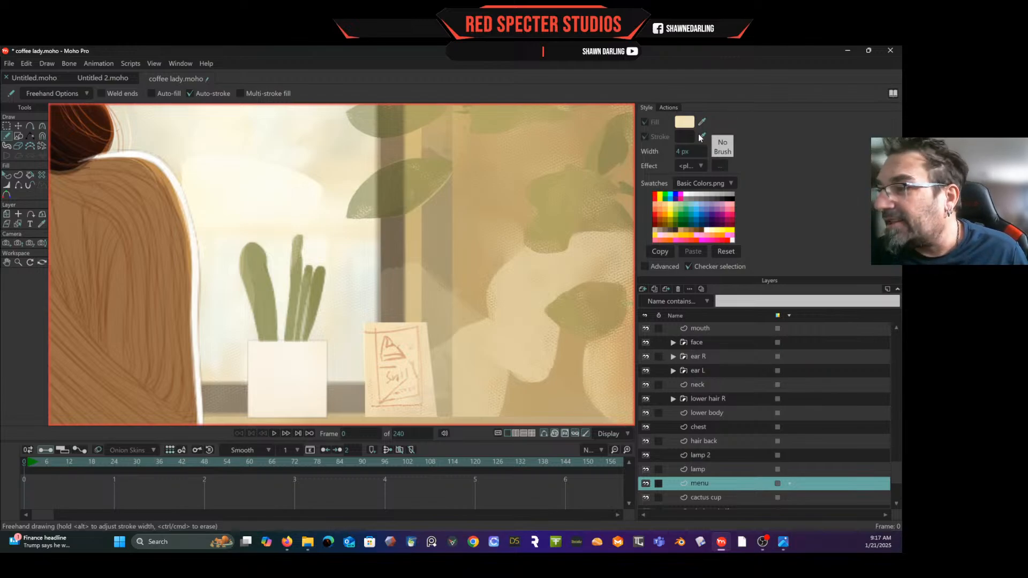
pyautogui.click(394, 252)
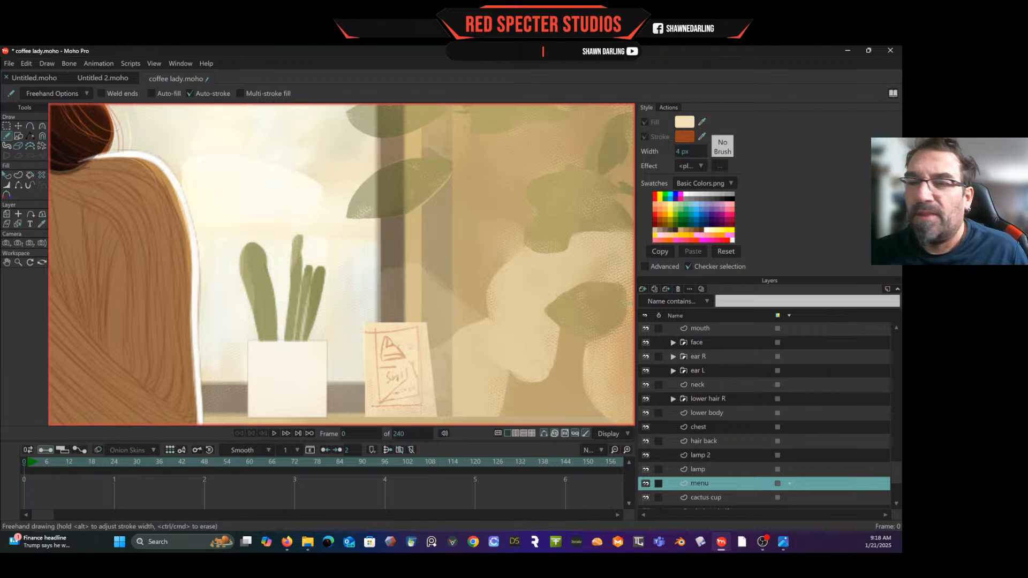
# - Assign Brush559 to the stroke with 35% spacing, 26% size variation amplitude and 50% size variation scale
pyautogui.scroll(6, 365, 389)
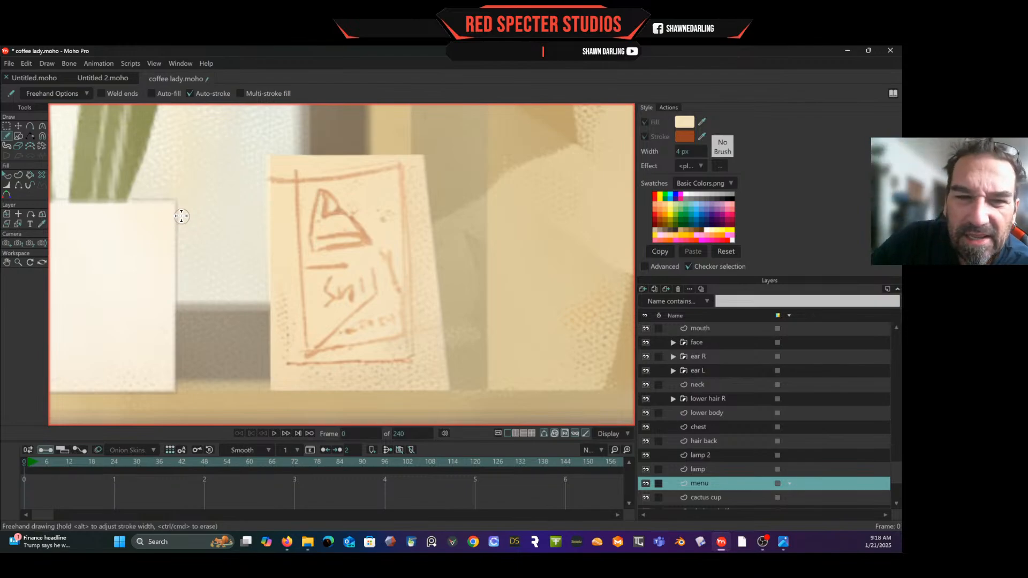
pyautogui.click(721, 147)
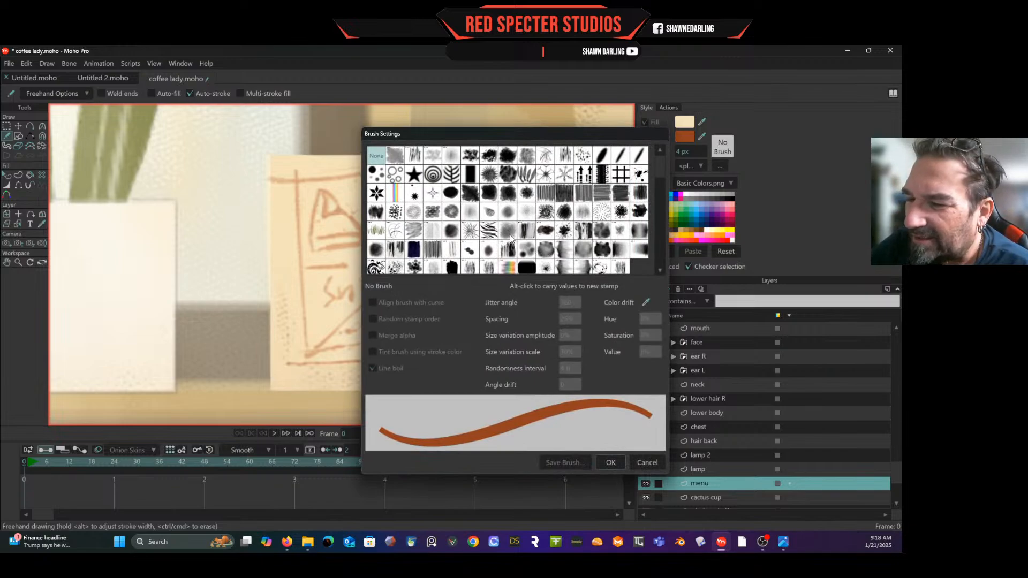
pyautogui.click(384, 214)
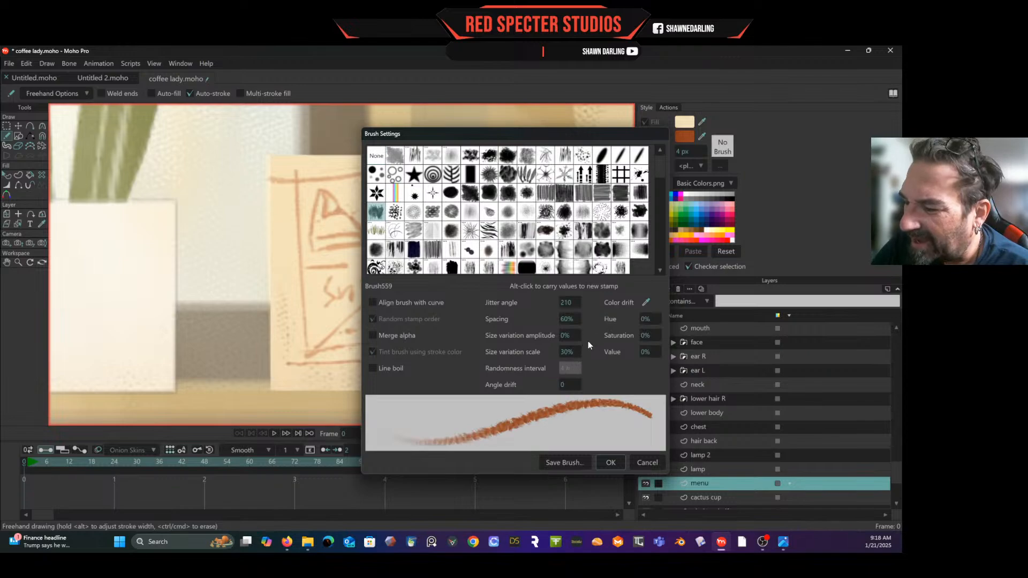
pyautogui.moveTo(568, 318)
pyautogui.mouseDown()
pyautogui.moveTo(647, 310)
pyautogui.moveTo(448, 282)
pyautogui.mouseUp()
pyautogui.moveTo(569, 335)
pyautogui.mouseDown()
pyautogui.moveTo(670, 327)
pyautogui.moveTo(586, 347)
pyautogui.moveTo(640, 347)
pyautogui.mouseUp()
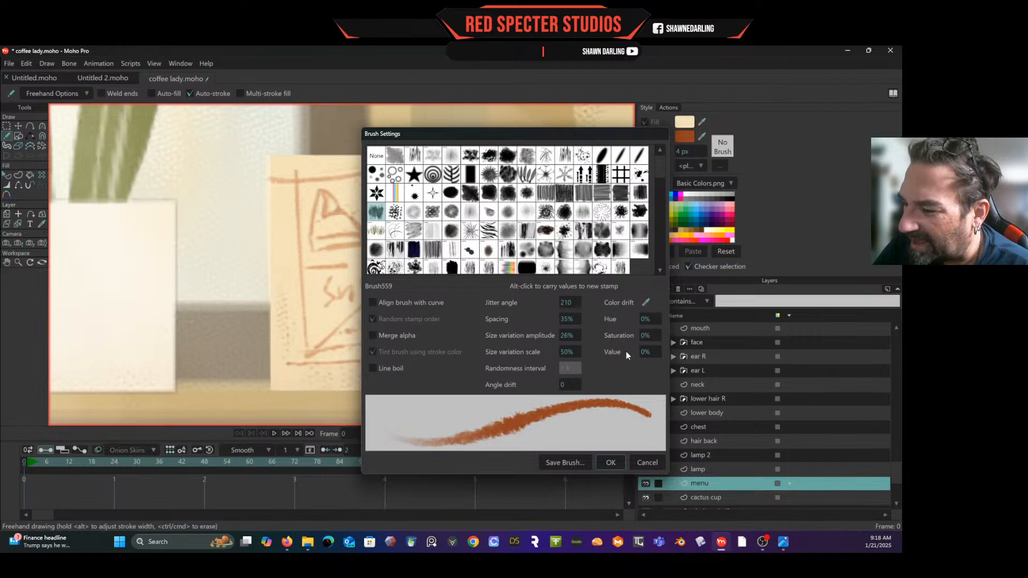
pyautogui.click(610, 463)
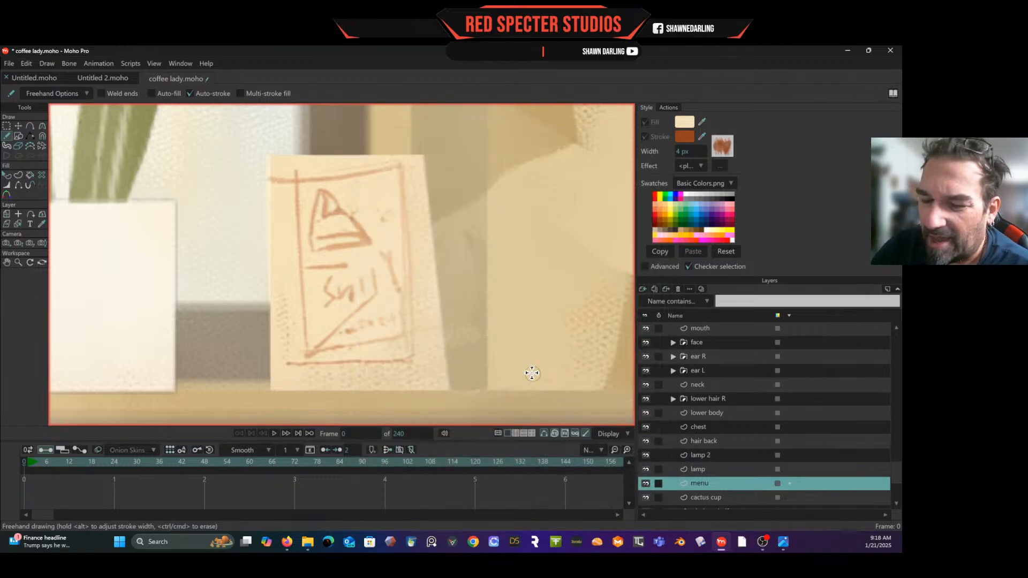
# - Test the brush with a diagonal stroke on the menu card, undo it and set the stroke width to 1 px
pyautogui.moveTo(308, 351); pyautogui.dragTo(375, 294)
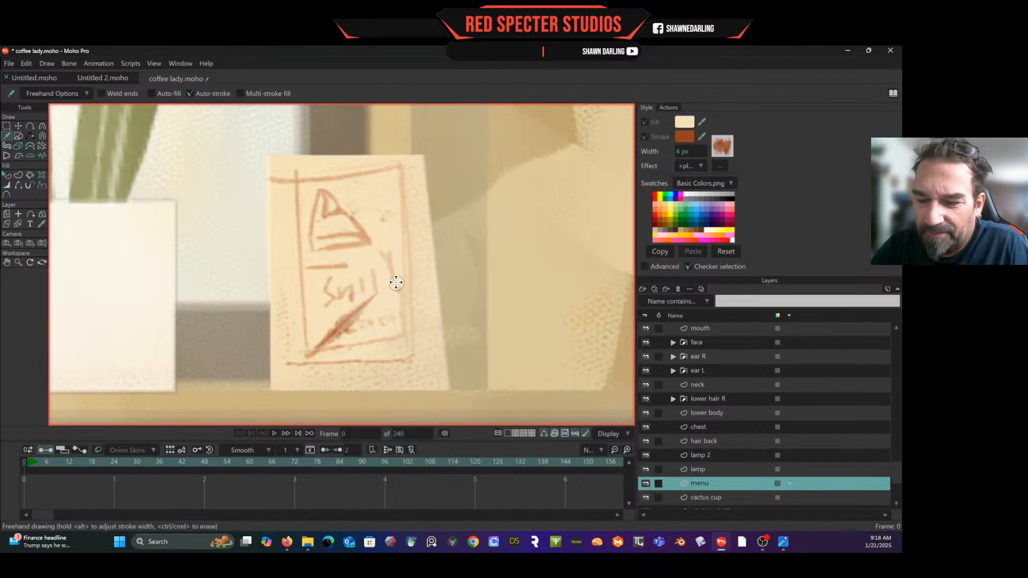
pyautogui.hotkey('ctrl', 'z')
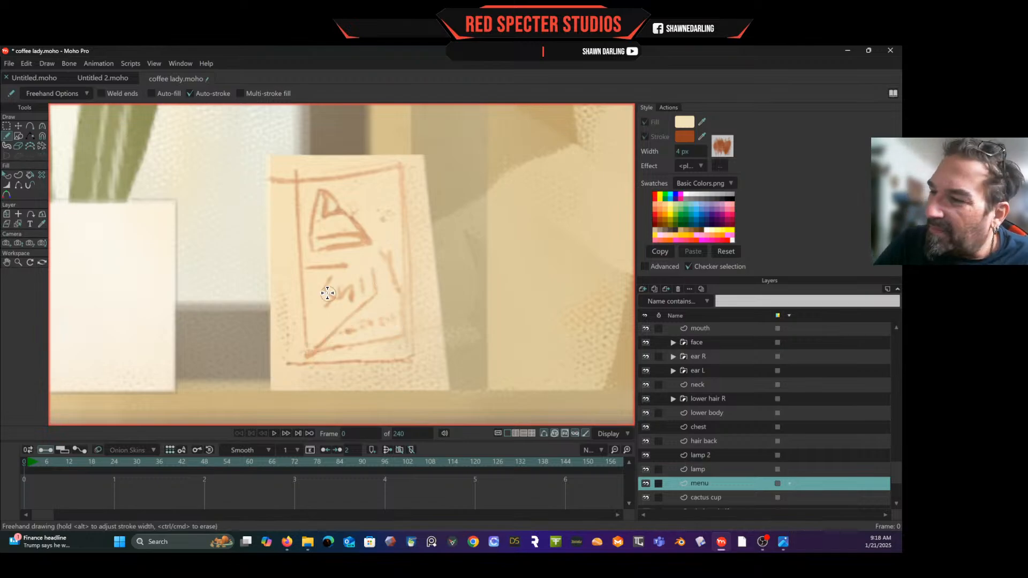
pyautogui.moveTo(690, 147); pyautogui.dragTo(680, 164)
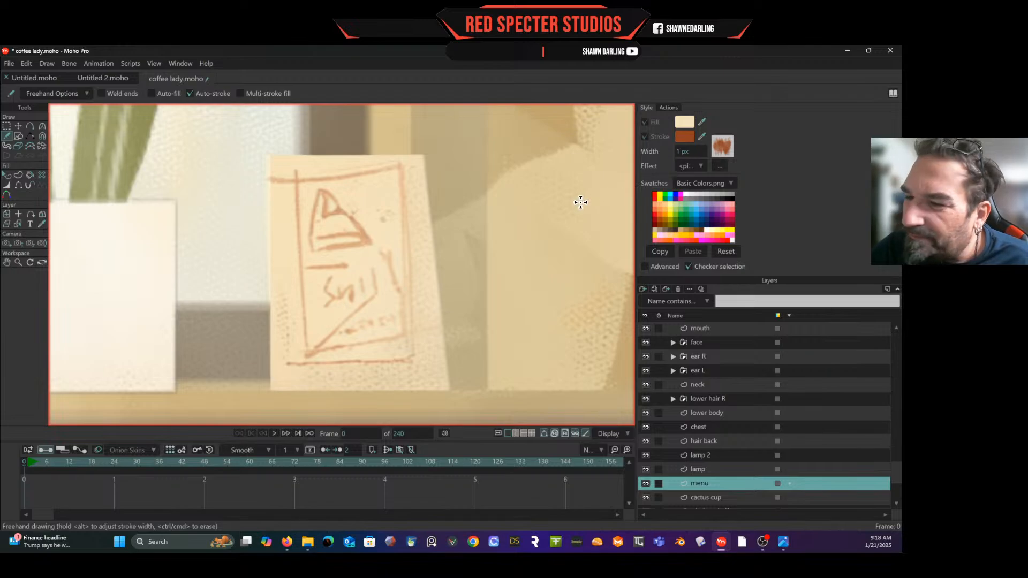
pyautogui.moveTo(400, 167); pyautogui.dragTo(404, 356)
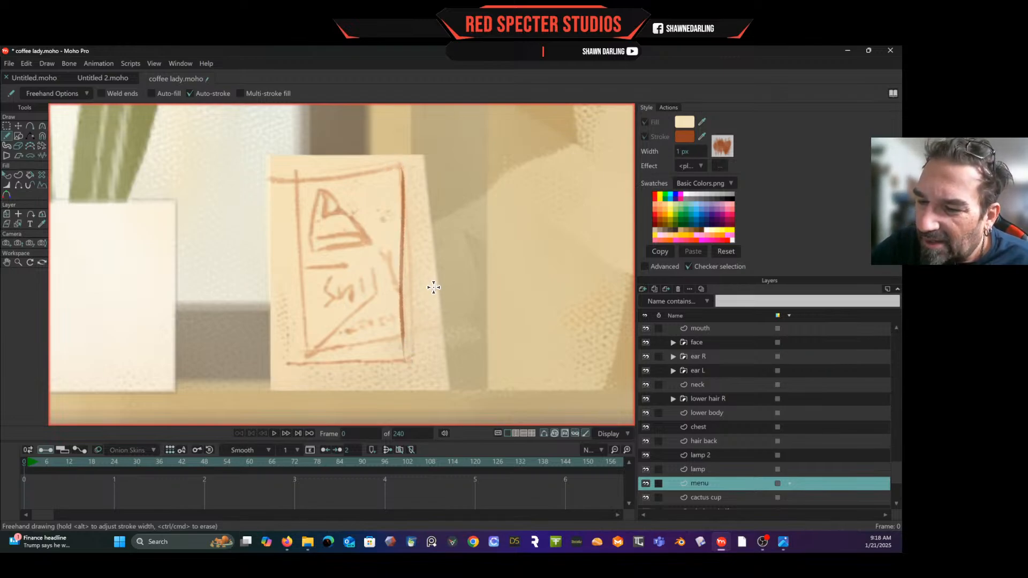
pyautogui.hotkey('ctrl', 'z')
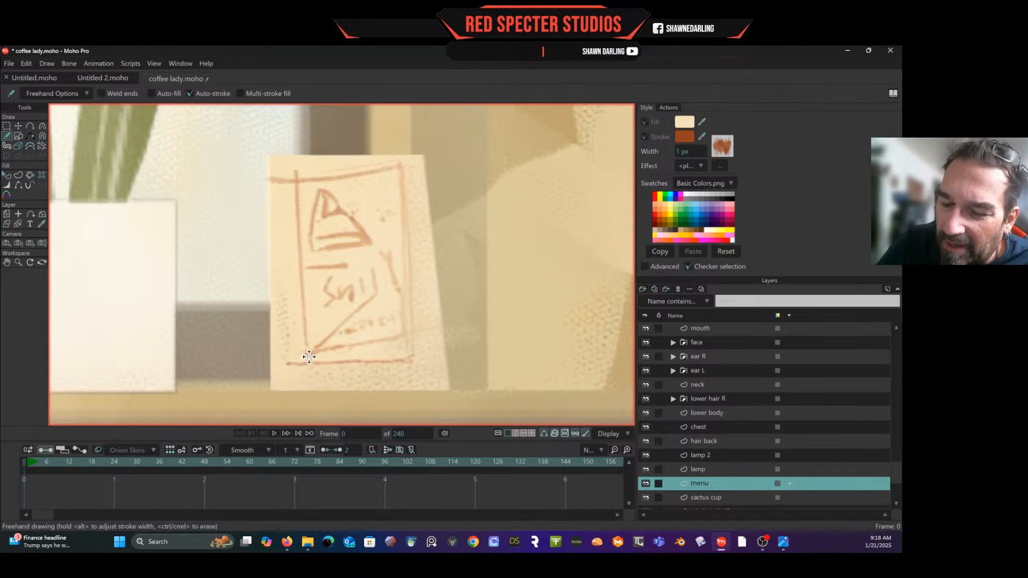
pyautogui.moveTo(313, 350); pyautogui.dragTo(367, 302)
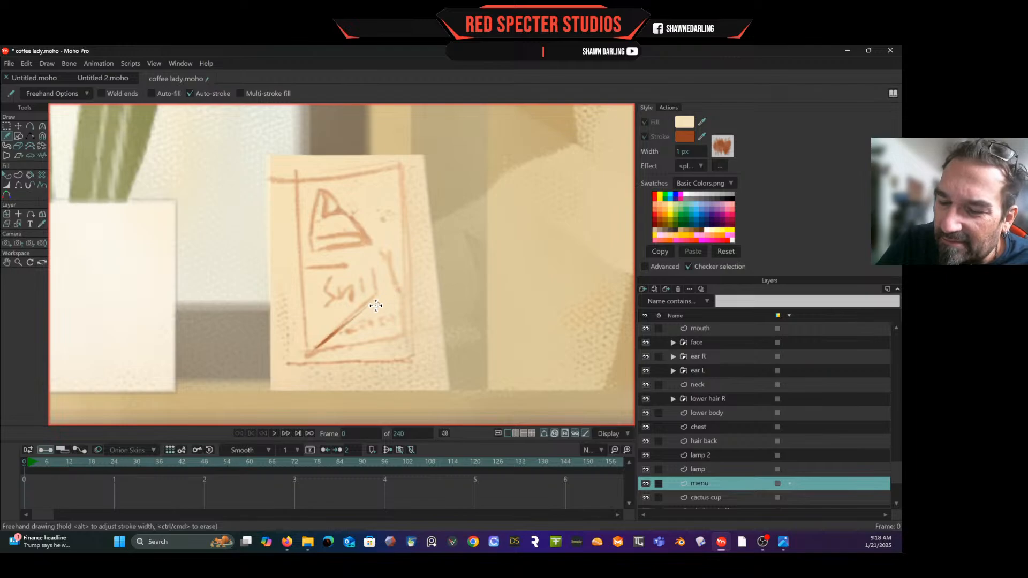
pyautogui.hotkey('ctrl', 'z')
# - Trace the menu card's diagonal line, handwritten lettering and sketched rectangular border with freehand strokes over the reference
pyautogui.moveTo(308, 354)
pyautogui.mouseDown()
pyautogui.moveTo(381, 281)
pyautogui.moveTo(372, 267)
pyautogui.moveTo(357, 280)
pyautogui.moveTo(331, 276)
pyautogui.moveTo(328, 303)
pyautogui.moveTo(349, 280)
pyautogui.moveTo(349, 305)
pyautogui.moveTo(372, 264)
pyautogui.moveTo(377, 286)
pyautogui.moveTo(377, 249)
pyautogui.moveTo(390, 257)
pyautogui.moveTo(403, 320)
pyautogui.moveTo(391, 278)
pyautogui.mouseUp()
pyautogui.moveTo(348, 331)
pyautogui.mouseDown()
pyautogui.moveTo(363, 309)
pyautogui.moveTo(368, 326)
pyautogui.moveTo(395, 324)
pyautogui.mouseUp()
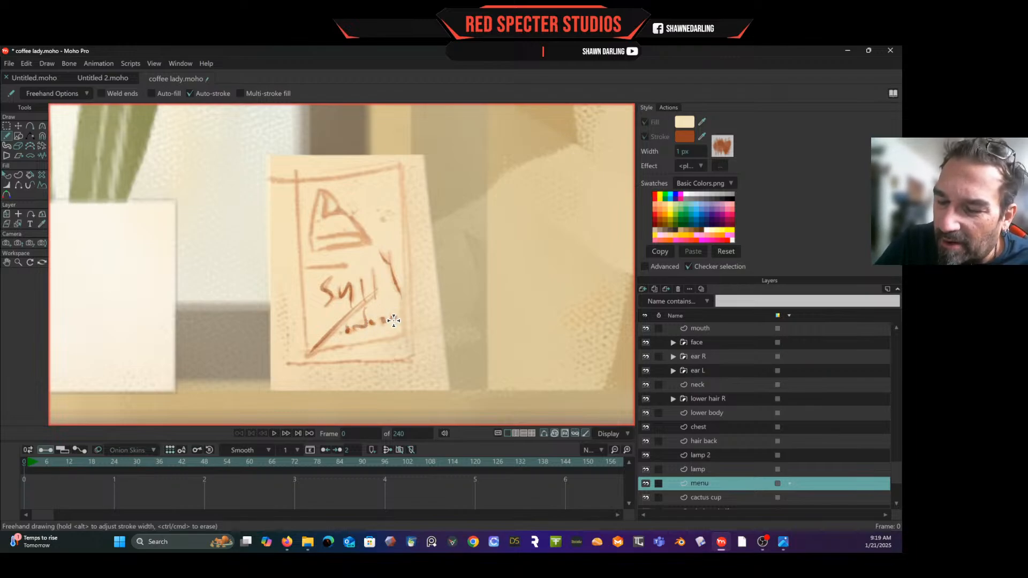
pyautogui.moveTo(314, 353); pyautogui.dragTo(413, 327)
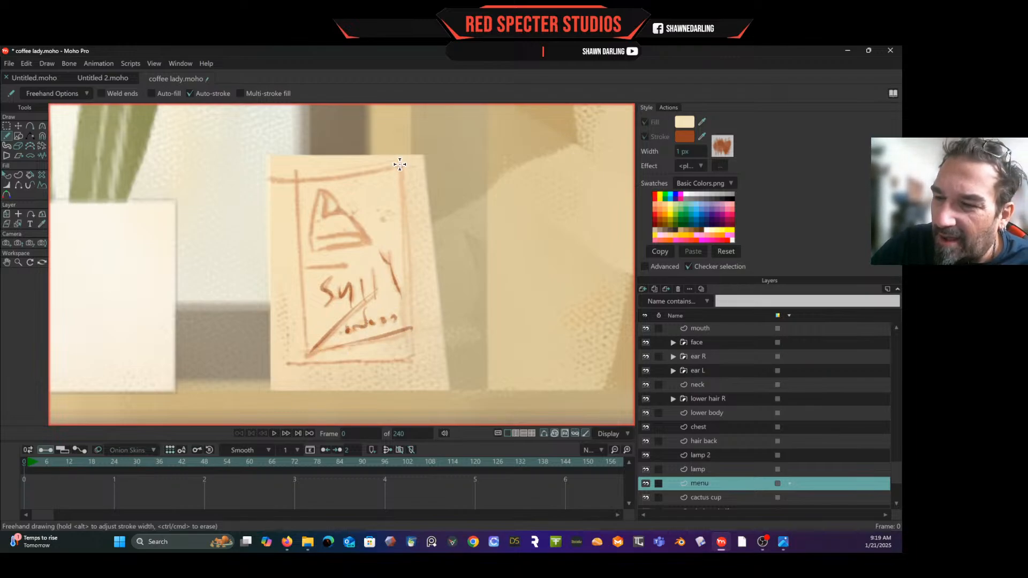
pyautogui.moveTo(400, 166); pyautogui.dragTo(406, 332)
pyautogui.moveTo(399, 164)
pyautogui.mouseDown()
pyautogui.moveTo(299, 183)
pyautogui.moveTo(276, 161)
pyautogui.moveTo(300, 186)
pyautogui.moveTo(299, 169)
pyautogui.moveTo(304, 327)
pyautogui.moveTo(321, 402)
pyautogui.moveTo(315, 363)
pyautogui.moveTo(411, 356)
pyautogui.mouseUp()
pyautogui.moveTo(402, 166); pyautogui.dragTo(411, 365)
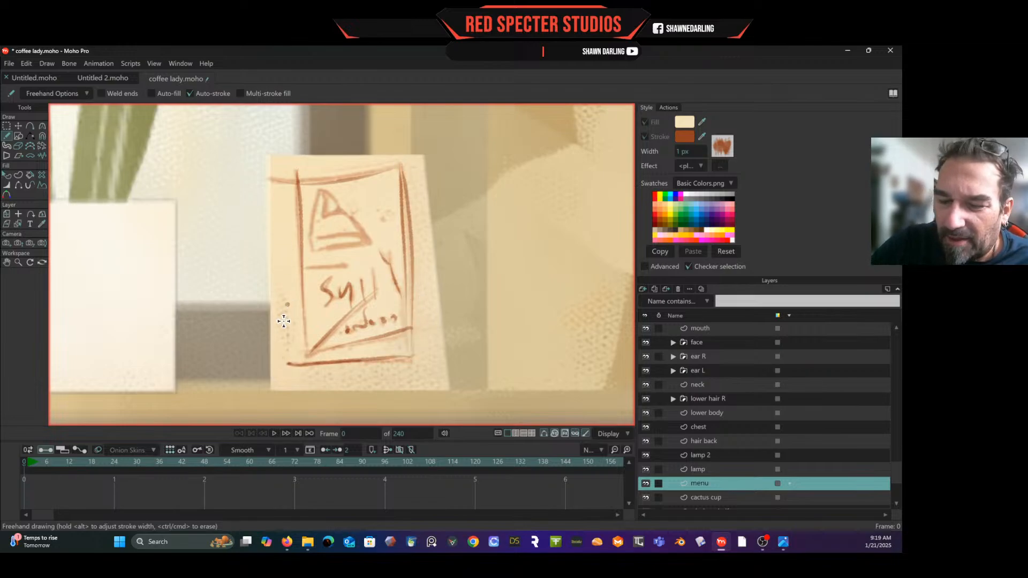
# - Dot small speckles around the card's border and inside its frame, and check them with the reference illustration temporarily hidden
pyautogui.moveTo(284, 303)
pyautogui.mouseDown()
pyautogui.moveTo(283, 353)
pyautogui.moveTo(283, 339)
pyautogui.moveTo(300, 383)
pyautogui.moveTo(328, 376)
pyautogui.moveTo(314, 378)
pyautogui.moveTo(326, 367)
pyautogui.moveTo(352, 376)
pyautogui.moveTo(363, 366)
pyautogui.moveTo(361, 379)
pyautogui.moveTo(371, 374)
pyautogui.moveTo(348, 373)
pyautogui.moveTo(376, 375)
pyautogui.moveTo(375, 386)
pyautogui.moveTo(360, 384)
pyautogui.moveTo(391, 370)
pyautogui.moveTo(398, 379)
pyautogui.moveTo(384, 373)
pyautogui.moveTo(405, 366)
pyautogui.moveTo(414, 379)
pyautogui.moveTo(426, 374)
pyautogui.moveTo(416, 366)
pyautogui.moveTo(433, 354)
pyautogui.moveTo(432, 363)
pyautogui.moveTo(421, 347)
pyautogui.moveTo(437, 347)
pyautogui.moveTo(423, 333)
pyautogui.moveTo(417, 160)
pyautogui.moveTo(389, 210)
pyautogui.mouseUp()
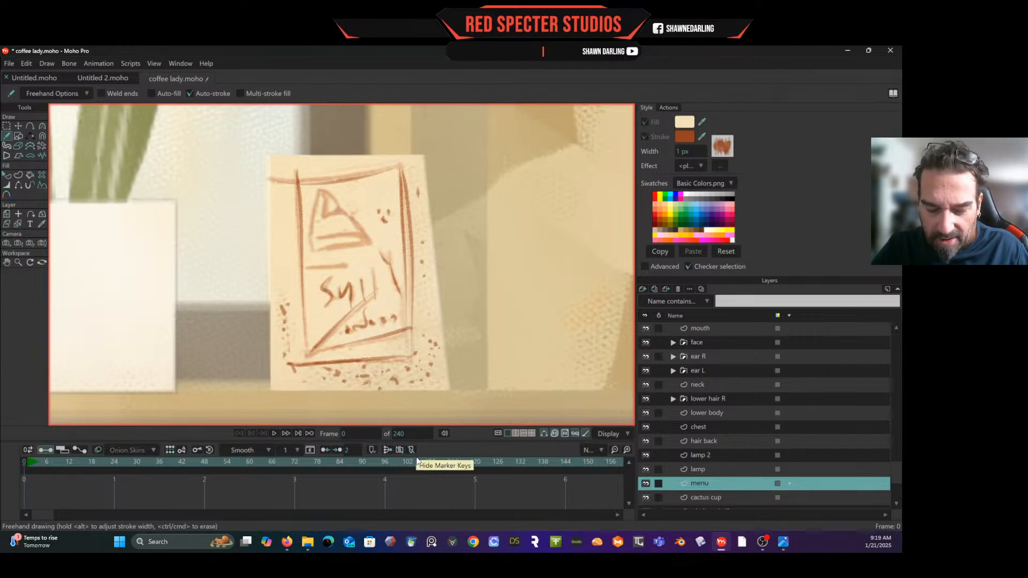
pyautogui.hotkey('ctrl', 'y')
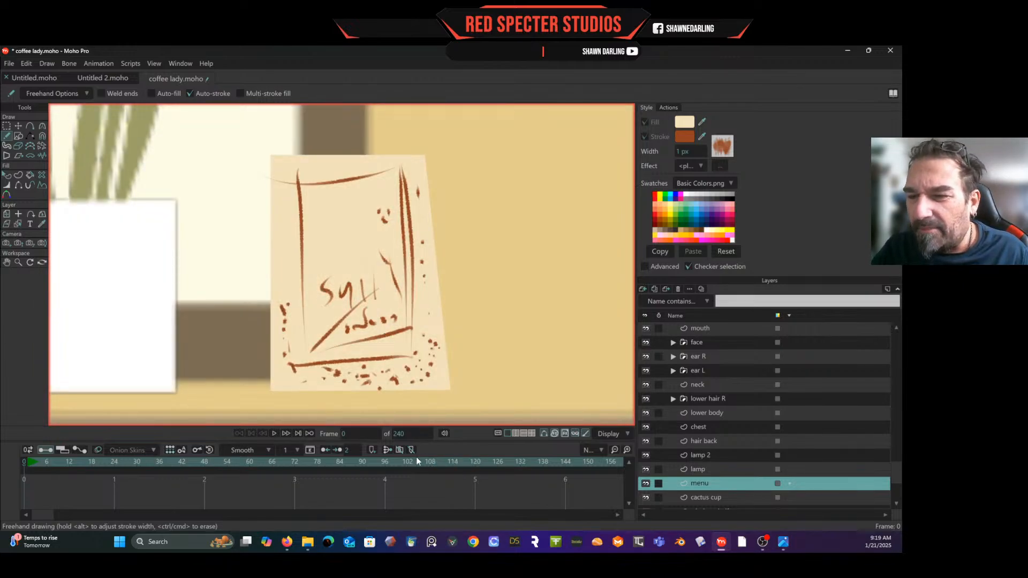
pyautogui.hotkey('ctrl', 'y')
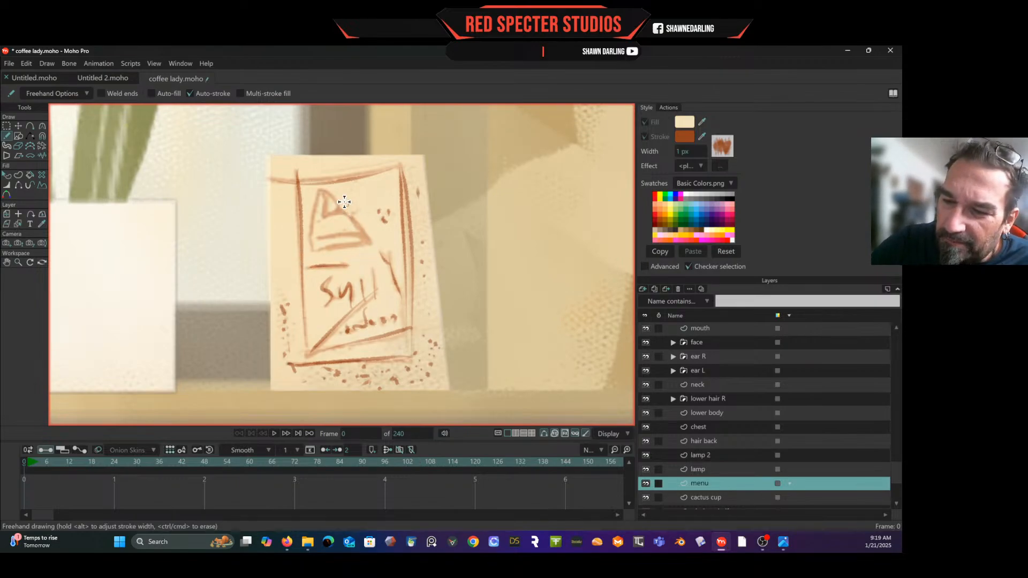
# - Trace the triangular emblem with its inner lines and underlines in the upper part of the menu card
pyautogui.moveTo(324, 191); pyautogui.dragTo(377, 251)
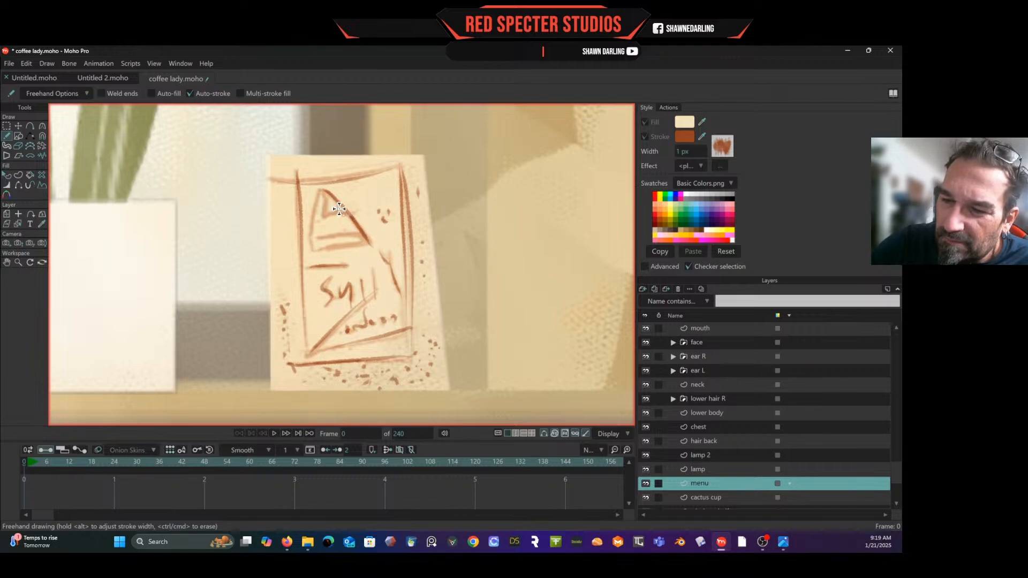
pyautogui.moveTo(320, 189)
pyautogui.mouseDown()
pyautogui.moveTo(310, 250)
pyautogui.moveTo(324, 239)
pyautogui.moveTo(367, 243)
pyautogui.moveTo(313, 248)
pyautogui.moveTo(376, 237)
pyautogui.mouseUp()
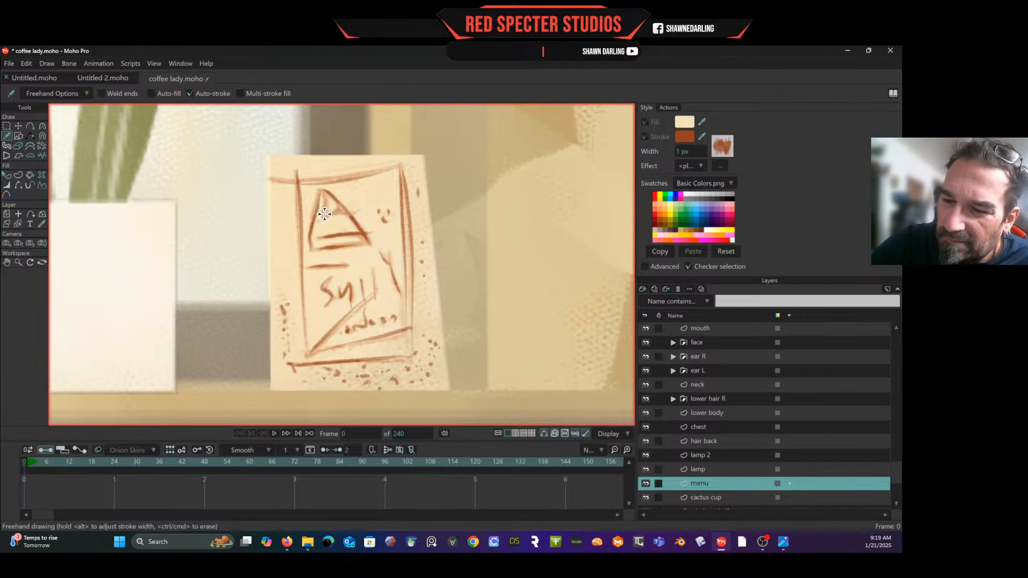
pyautogui.moveTo(319, 217)
pyautogui.mouseDown()
pyautogui.moveTo(353, 208)
pyautogui.moveTo(333, 211)
pyautogui.mouseUp()
pyautogui.click(319, 221)
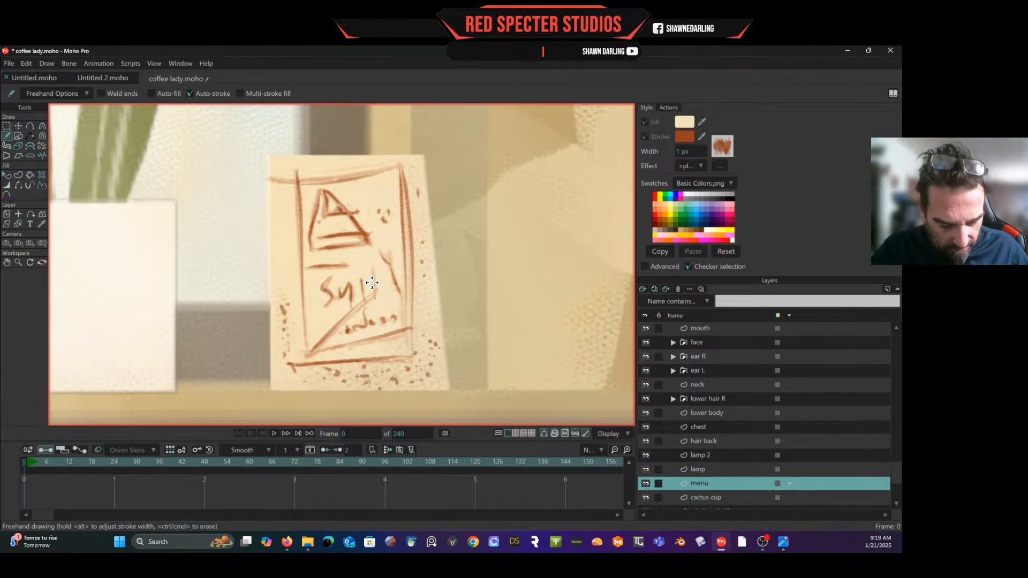
# - Hide the reference illustration and examine the finished menu card beside the potted cactus in the whole scene
pyautogui.hotkey('ctrl', 'u')
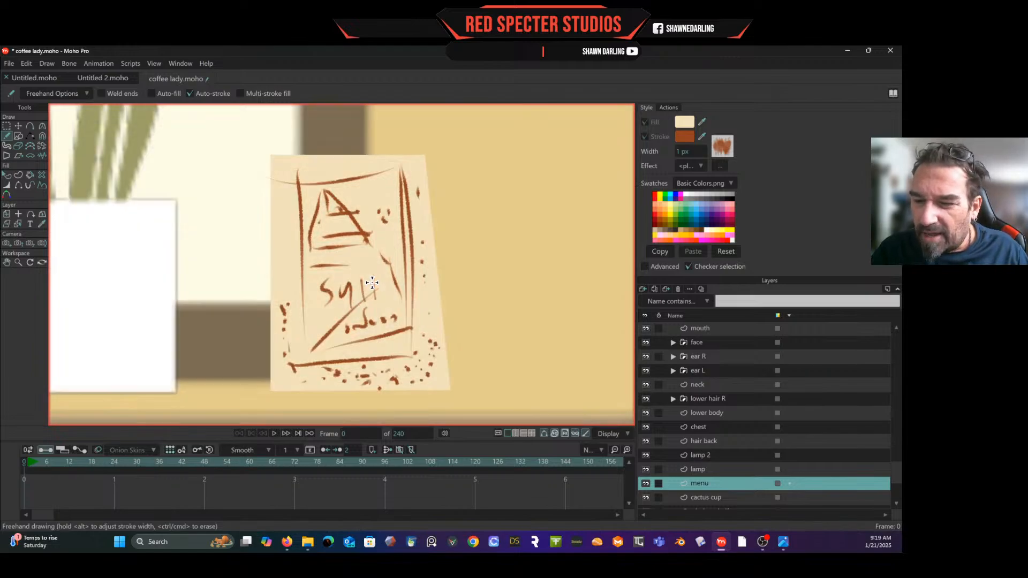
pyautogui.scroll(-5, 445, 237)
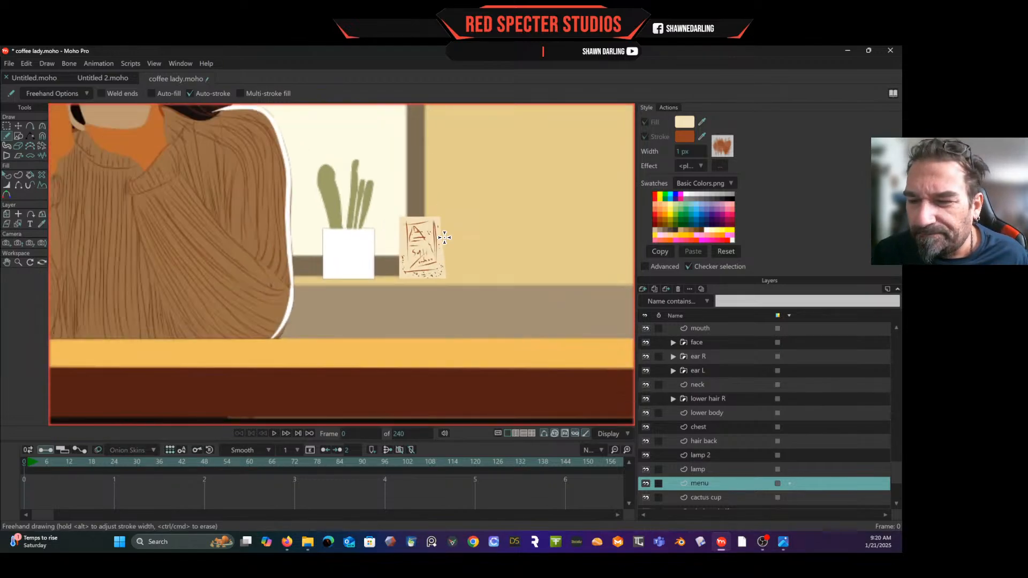
pyautogui.scroll(-5, 445, 237)
pyautogui.scroll(7, 439, 238)
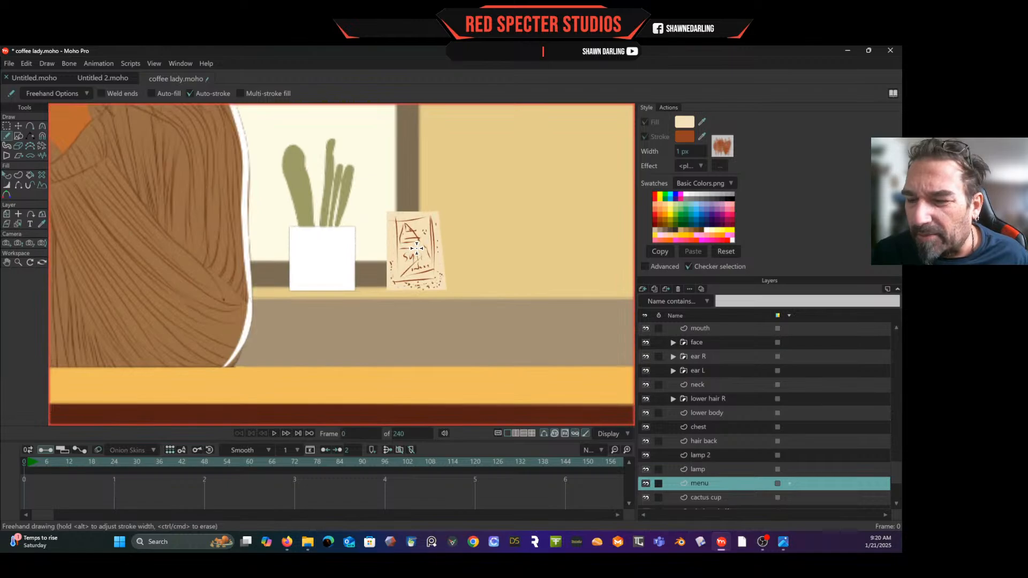
pyautogui.scroll(-3, 417, 248)
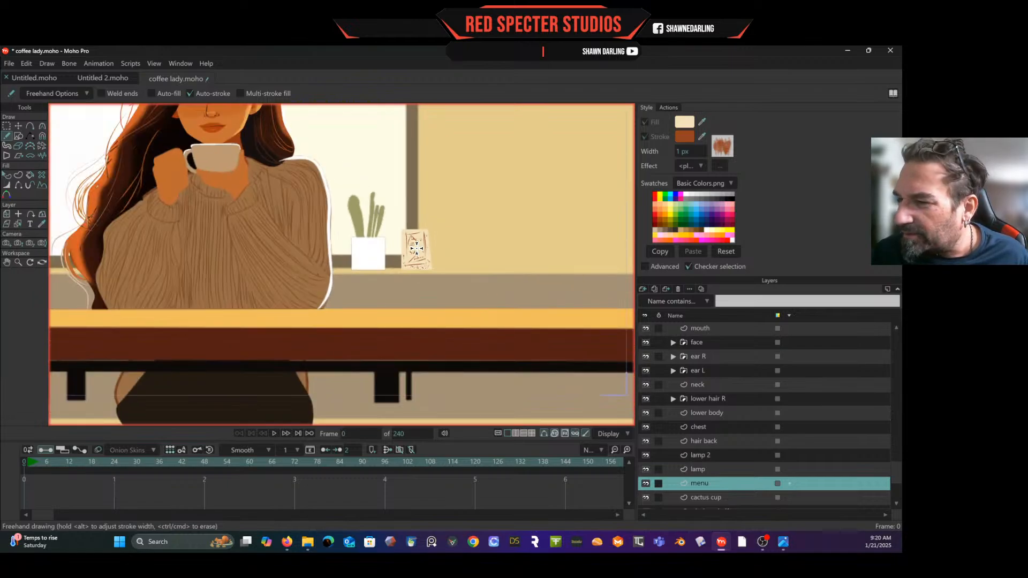
# - Compare the menu card and the whole scene with the reference illustration, up to the chalkboard beside the window
pyautogui.scroll(2, 416, 248)
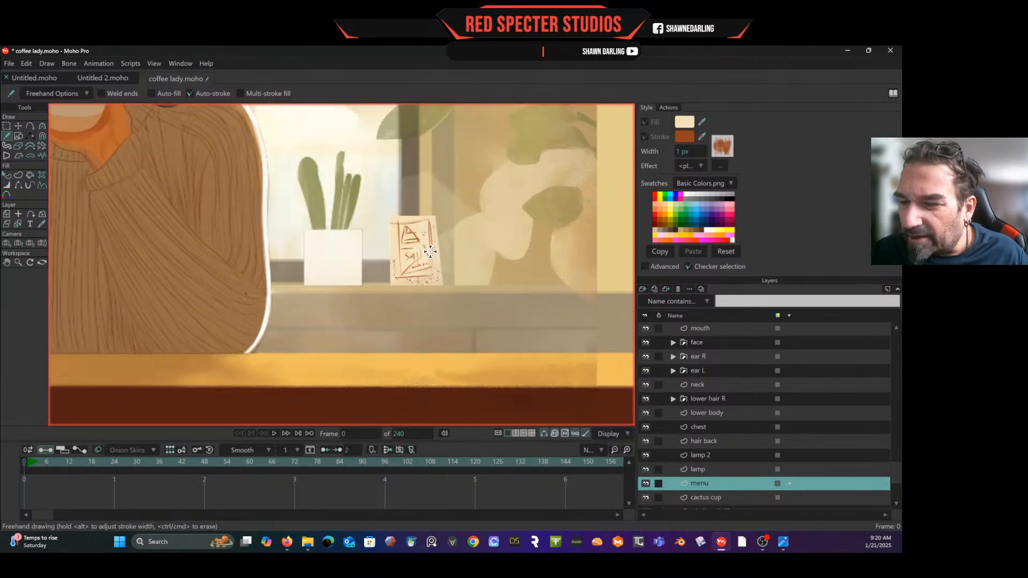
pyautogui.scroll(-3, 509, 225)
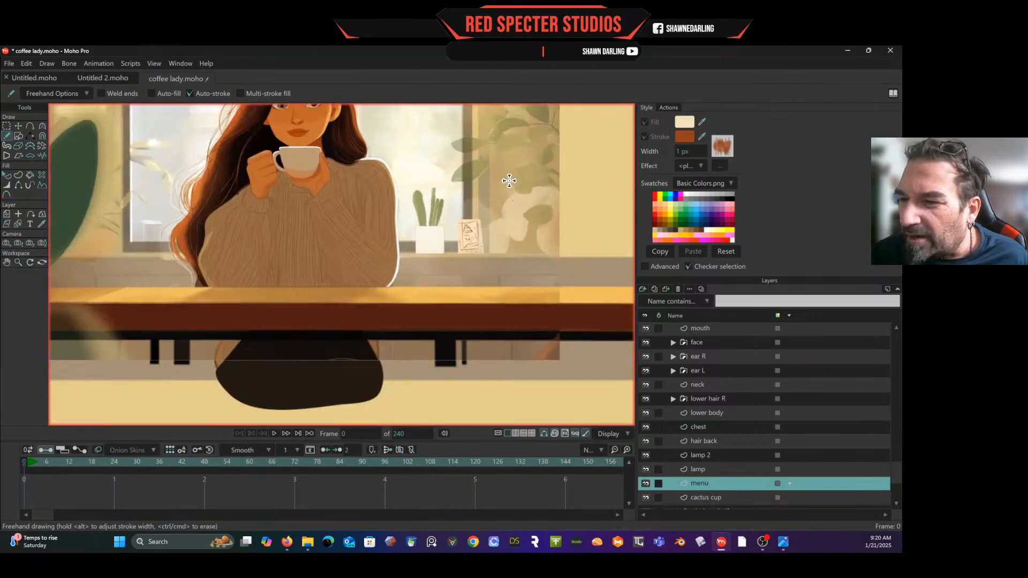
pyautogui.moveTo(509, 181); pyautogui.dragTo(476, 240)
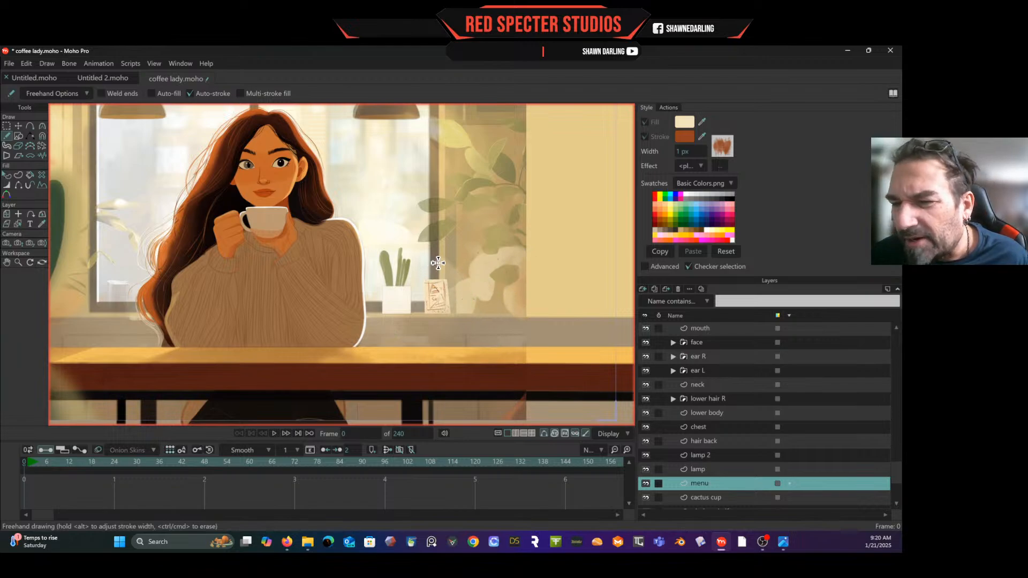
pyautogui.moveTo(437, 260); pyautogui.dragTo(485, 309)
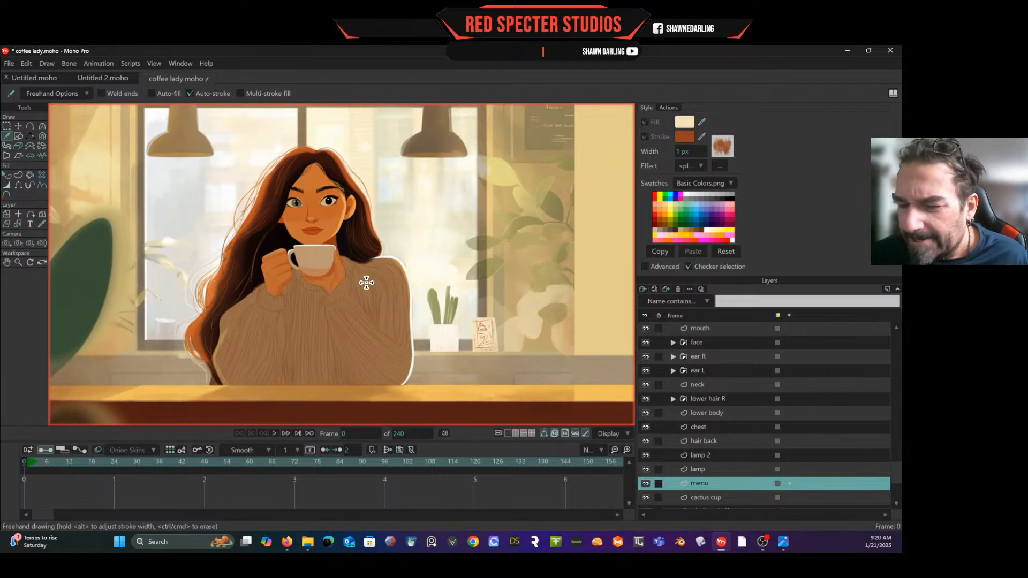
pyautogui.hotkey('ctrl', 'r')
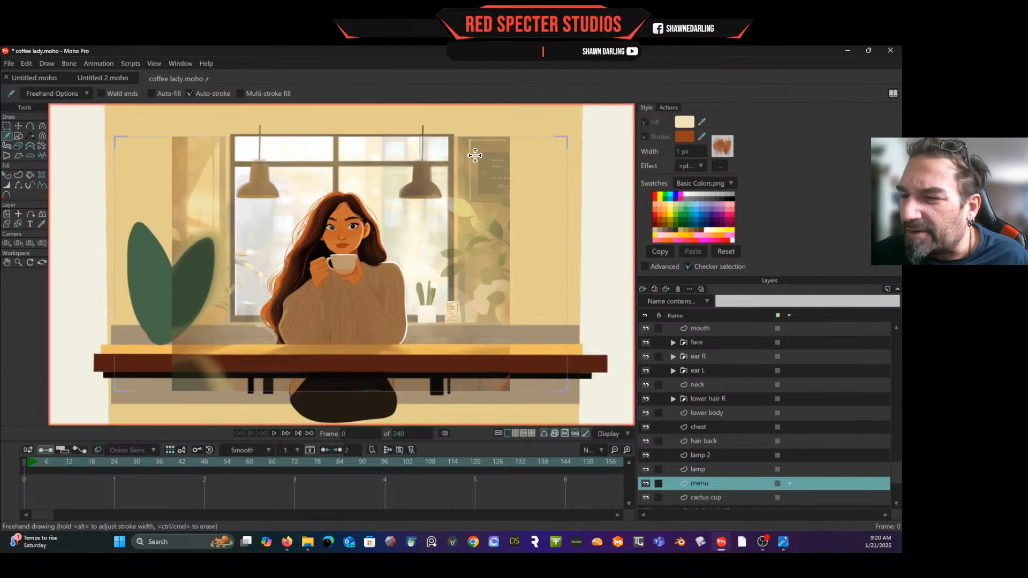
pyautogui.scroll(2, 481, 172)
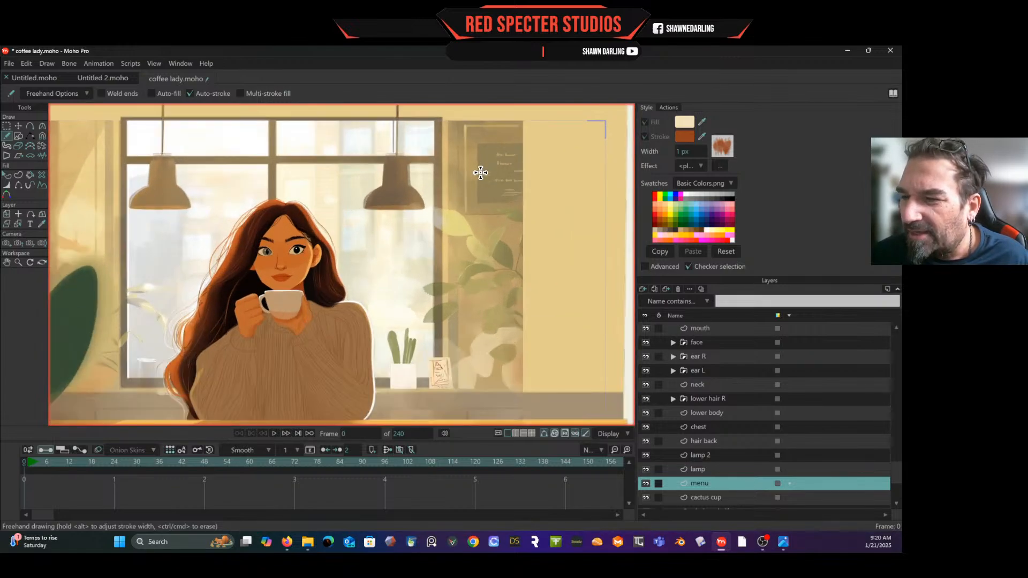
pyautogui.moveTo(497, 161); pyautogui.dragTo(452, 160)
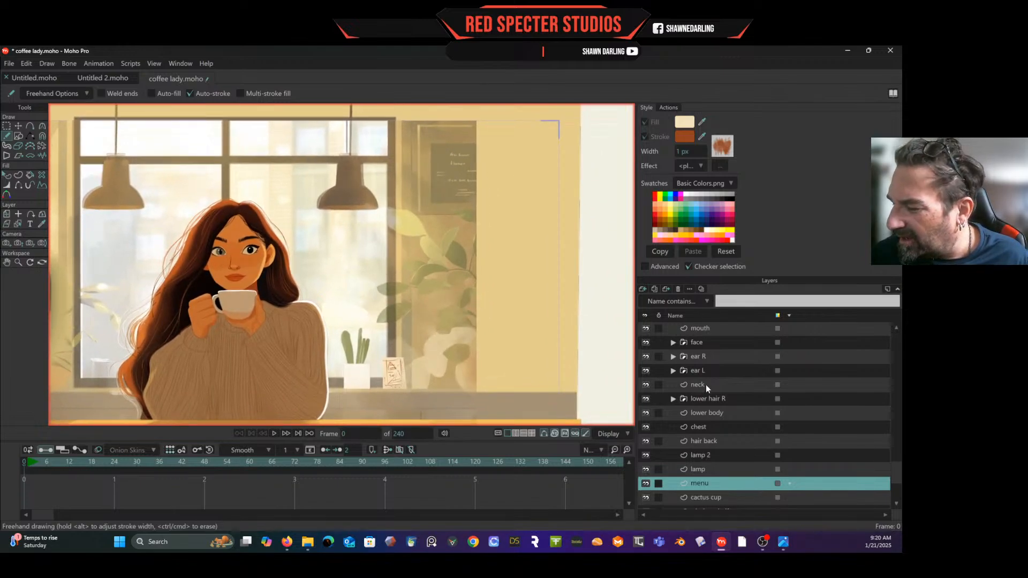
# - Add a new vector layer directly above the menu layer and name it billboard
pyautogui.click(642, 290)
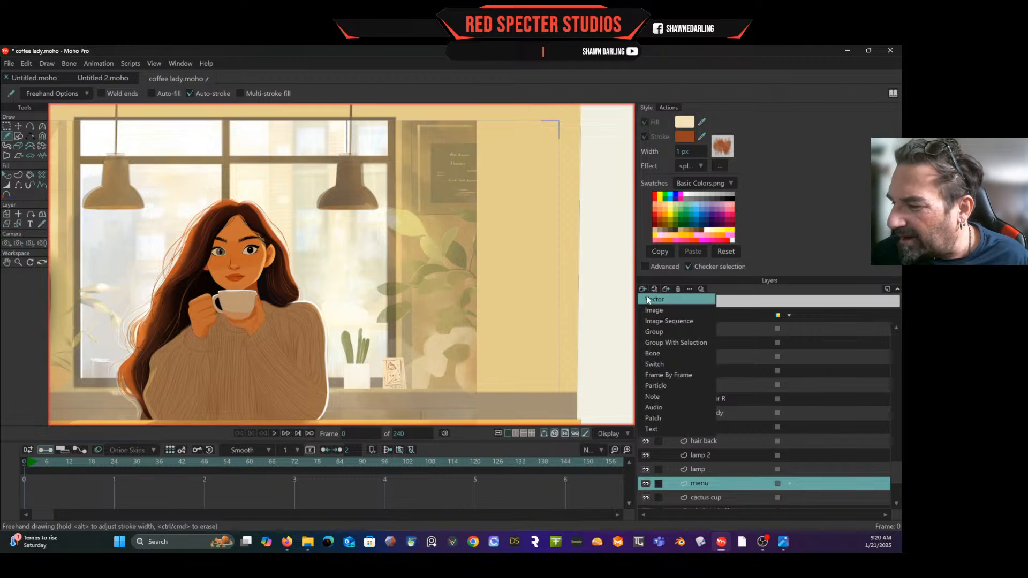
pyautogui.click(647, 296)
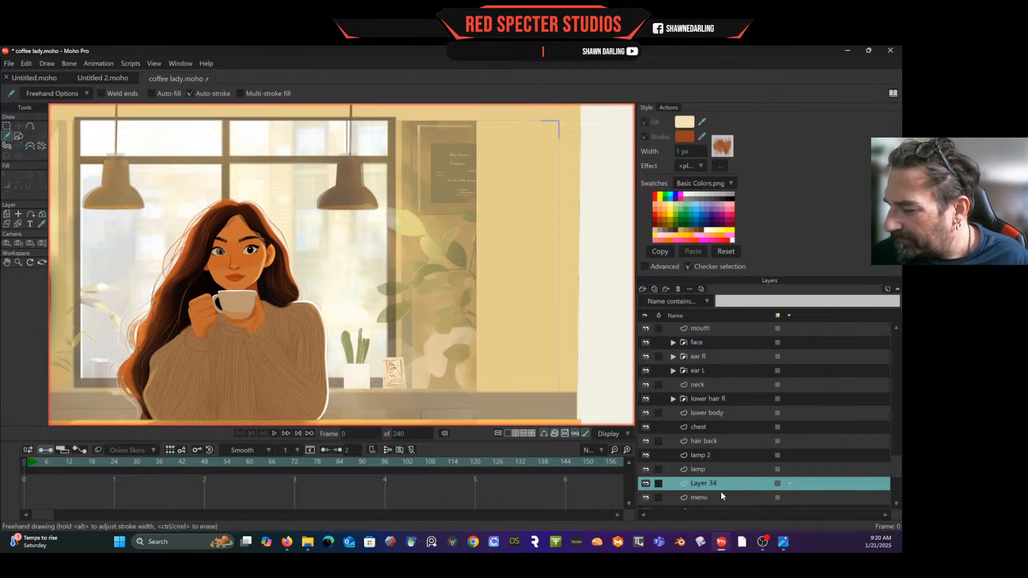
pyautogui.doubleClick(720, 486)
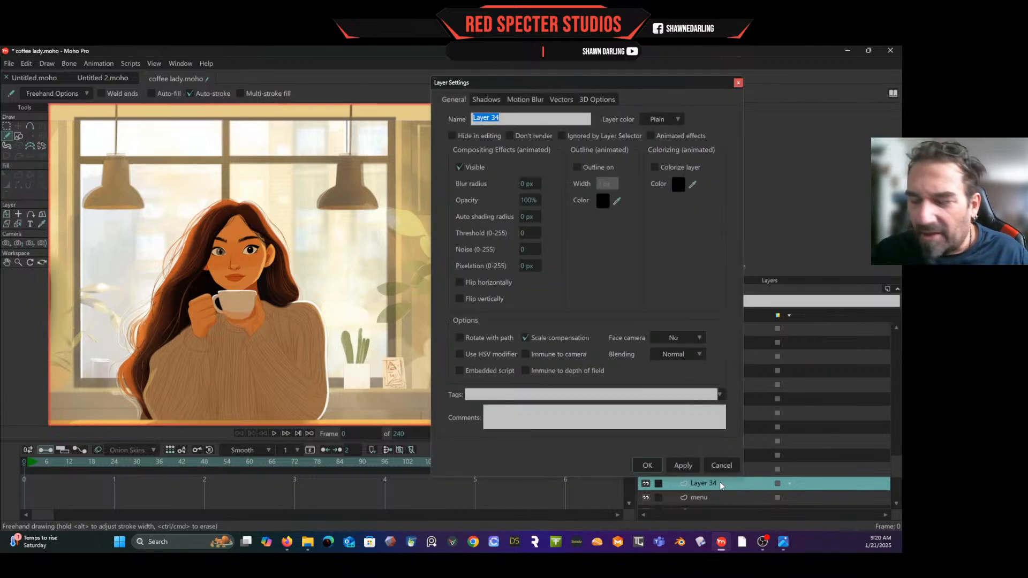
pyautogui.write('billb')
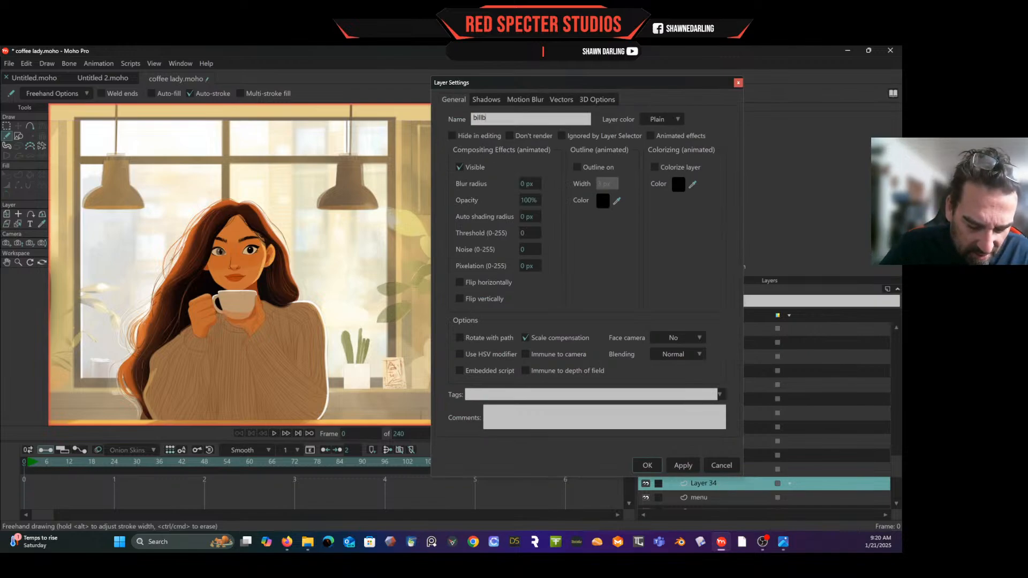
pyautogui.write('oard')
pyautogui.press('Return')
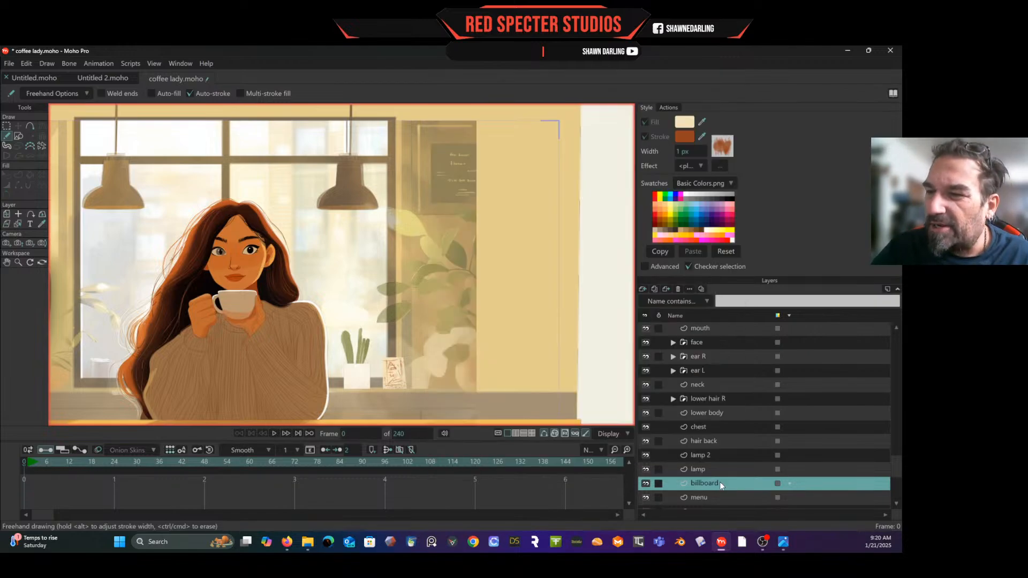
# - Draw a narrow full-height rectangle over the reference's vertical post beside the window frame and create a filled shape from it
pyautogui.click(18, 135)
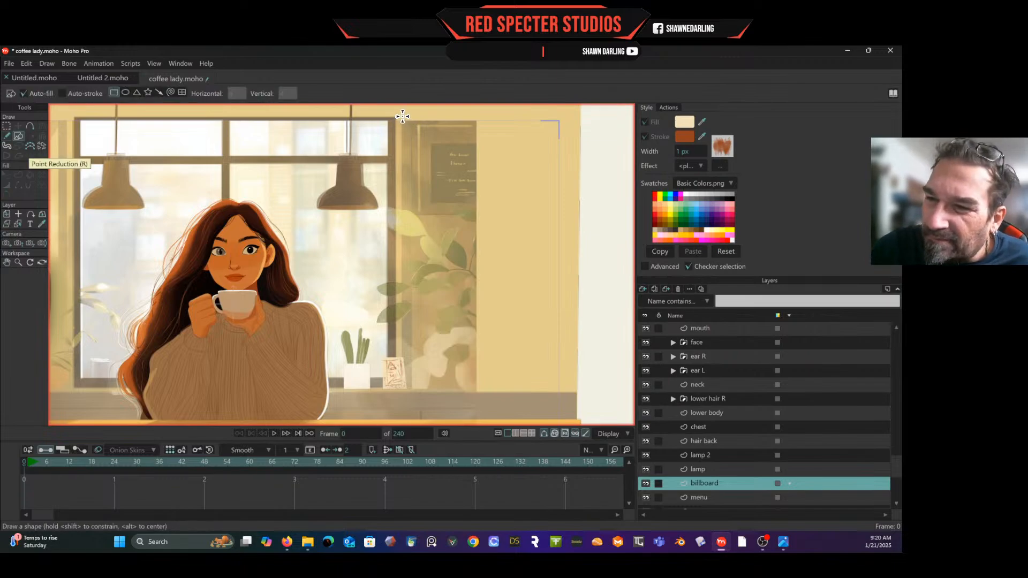
pyautogui.moveTo(402, 114); pyautogui.dragTo(412, 387)
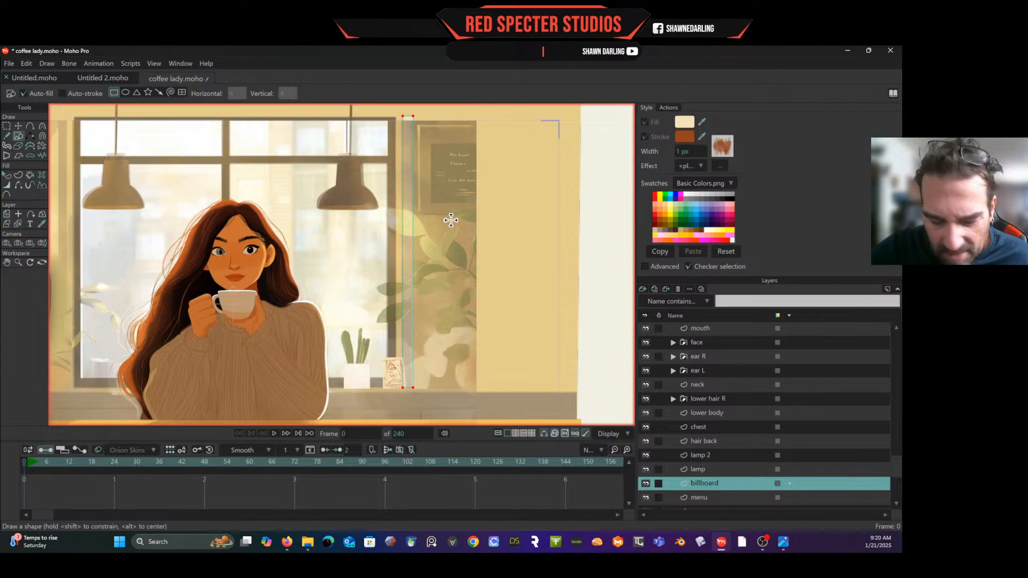
pyautogui.hotkey('ctrl', 'z')
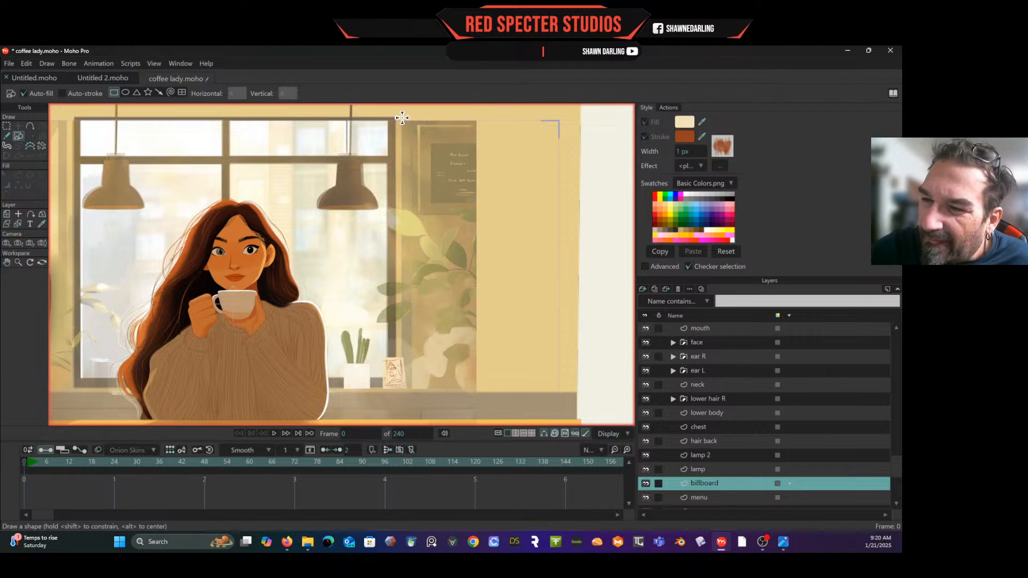
pyautogui.moveTo(401, 117); pyautogui.dragTo(412, 392)
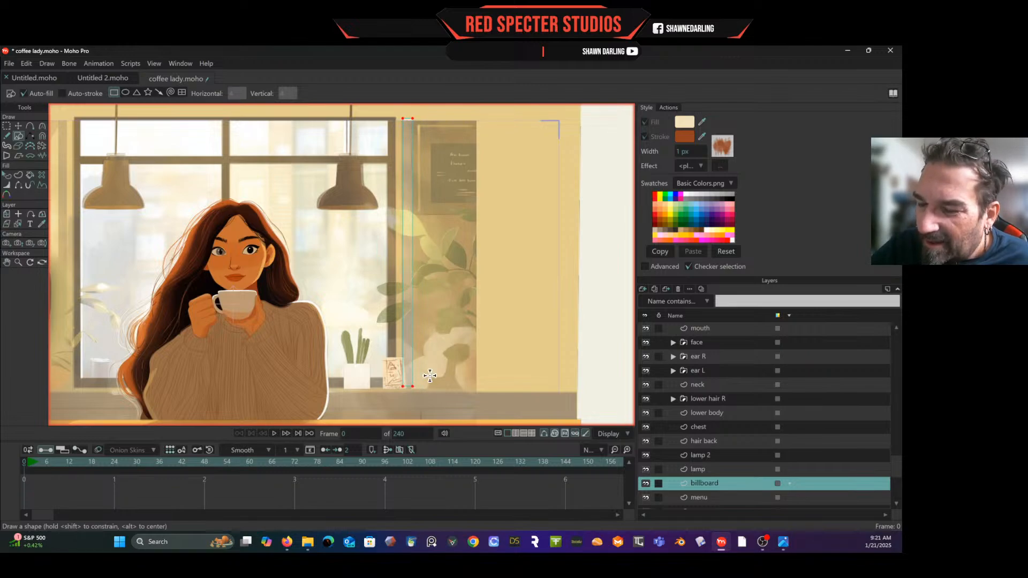
pyautogui.click(18, 174)
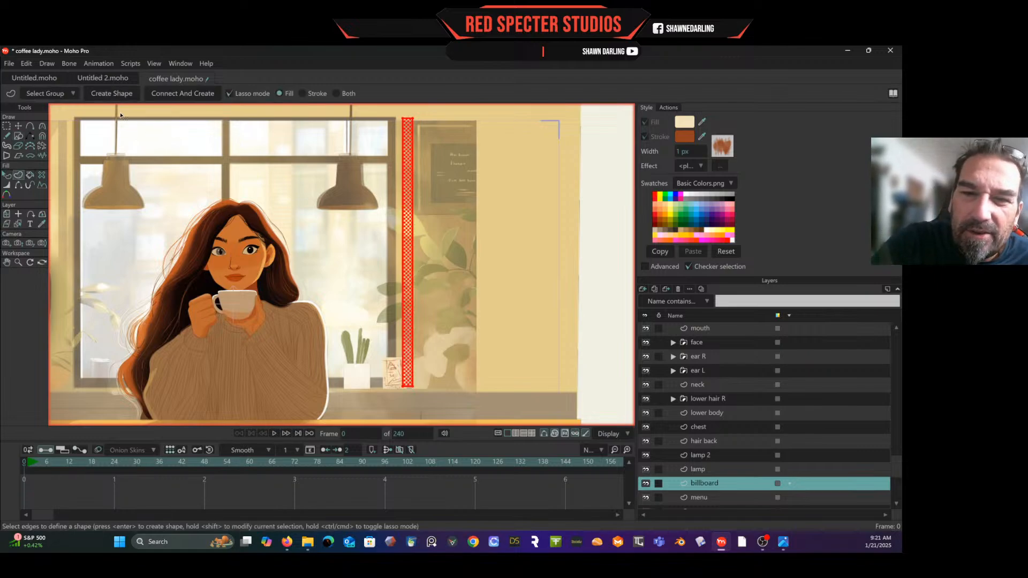
pyautogui.click(124, 92)
# - Set the vertical post's fill to a sampled grey-brown, 6C6458
pyautogui.click(7, 175)
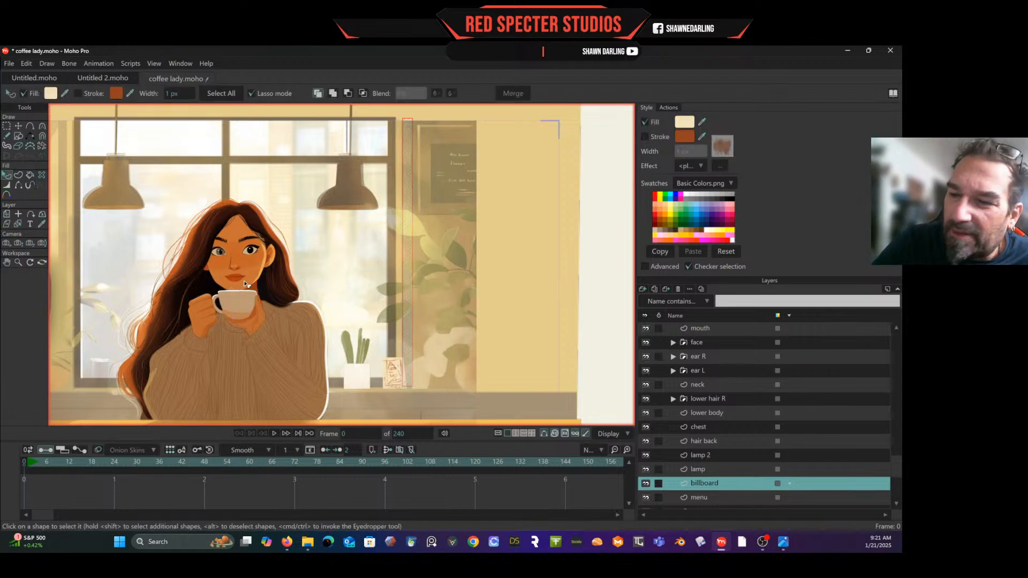
pyautogui.click(408, 183)
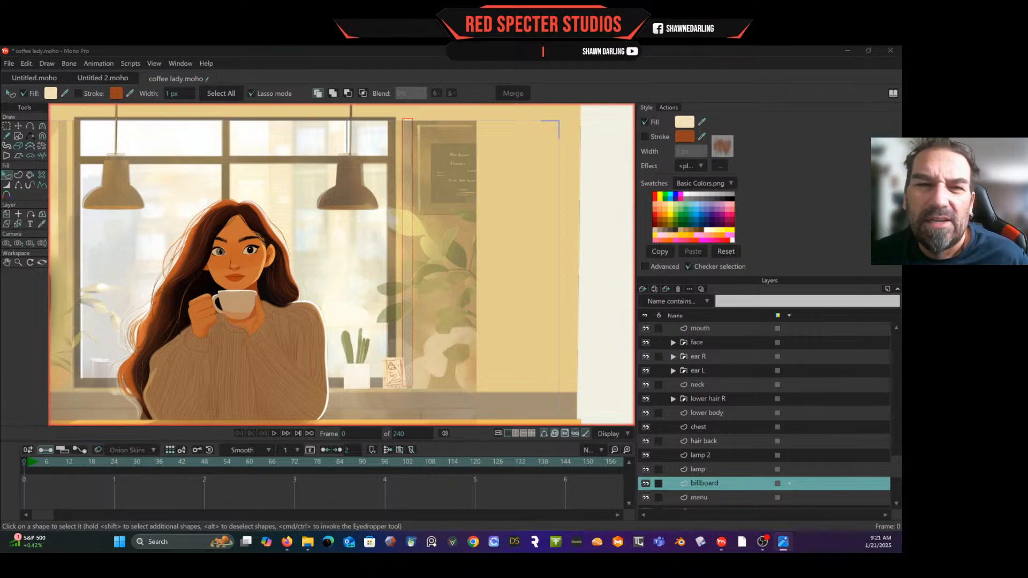
pyautogui.click(66, 92)
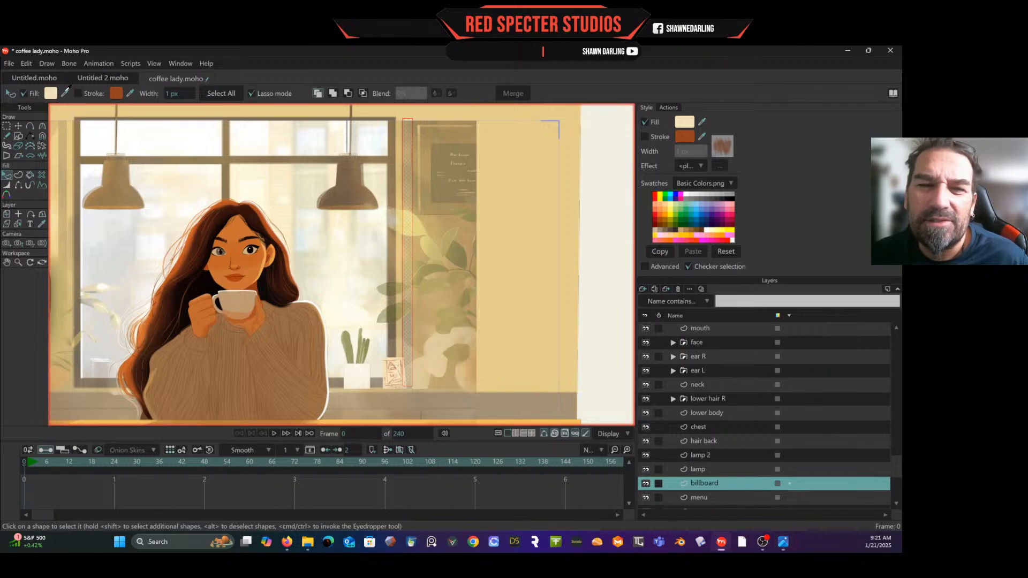
pyautogui.click(92, 295)
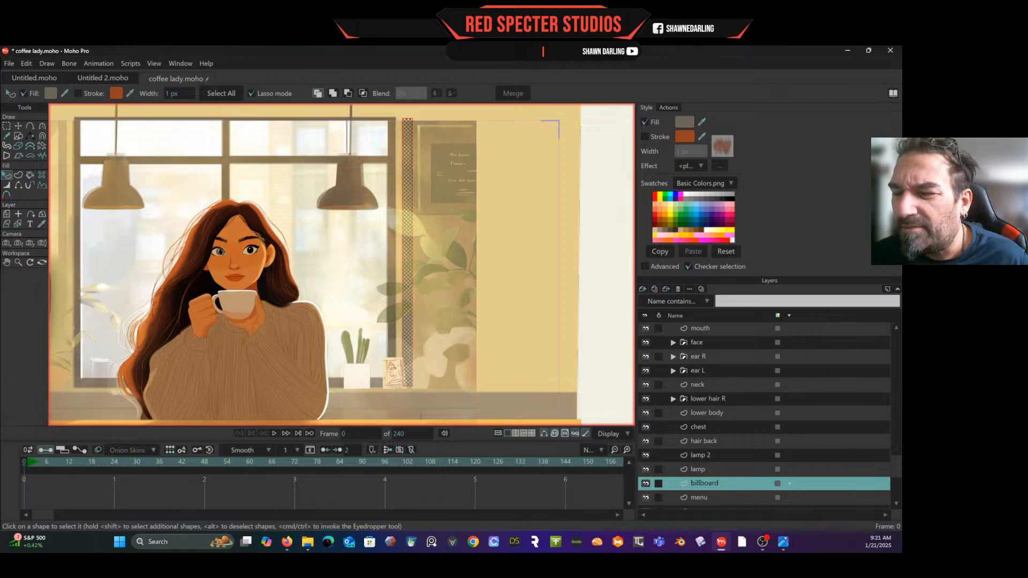
# - Draw a grey-brown rectangle for the billboard panel, adjoining the upper part of the post and covering the reference's chalkboard
pyautogui.click(20, 136)
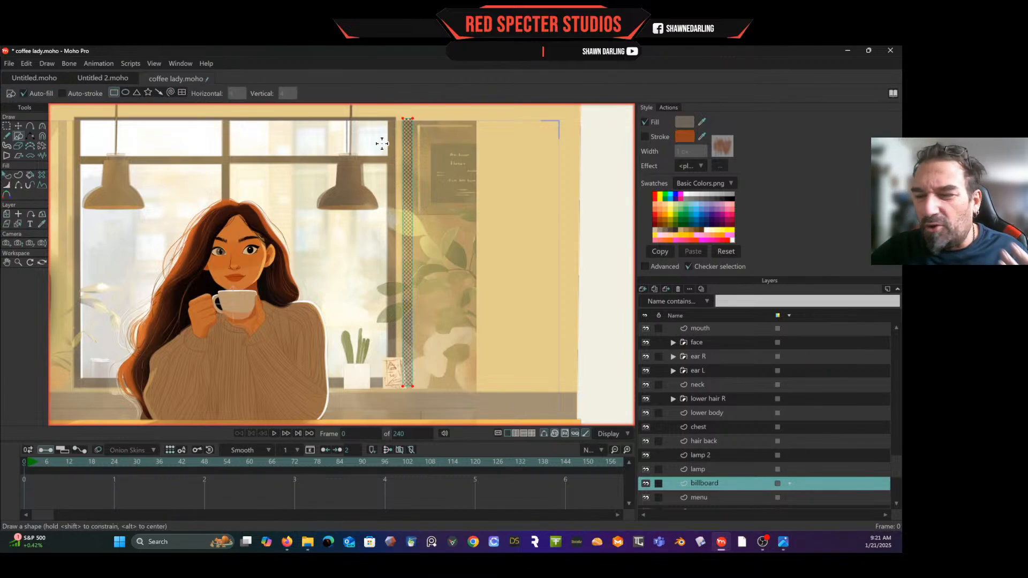
pyautogui.click(498, 213)
pyautogui.moveTo(485, 210); pyautogui.dragTo(413, 117)
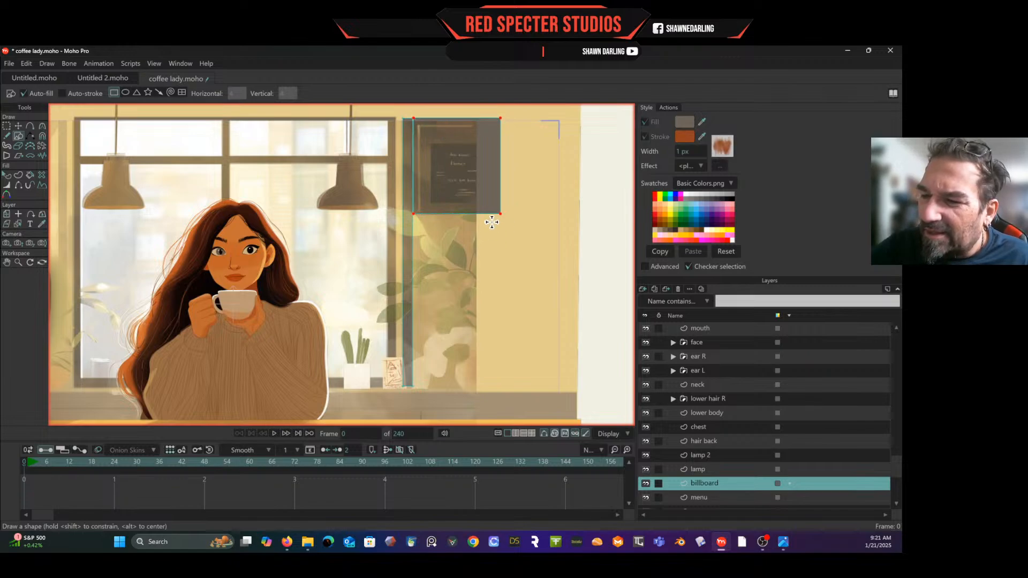
# - Widen the billboard panel by moving its two outer corner points further away from the window, and deselect them
pyautogui.click(8, 126)
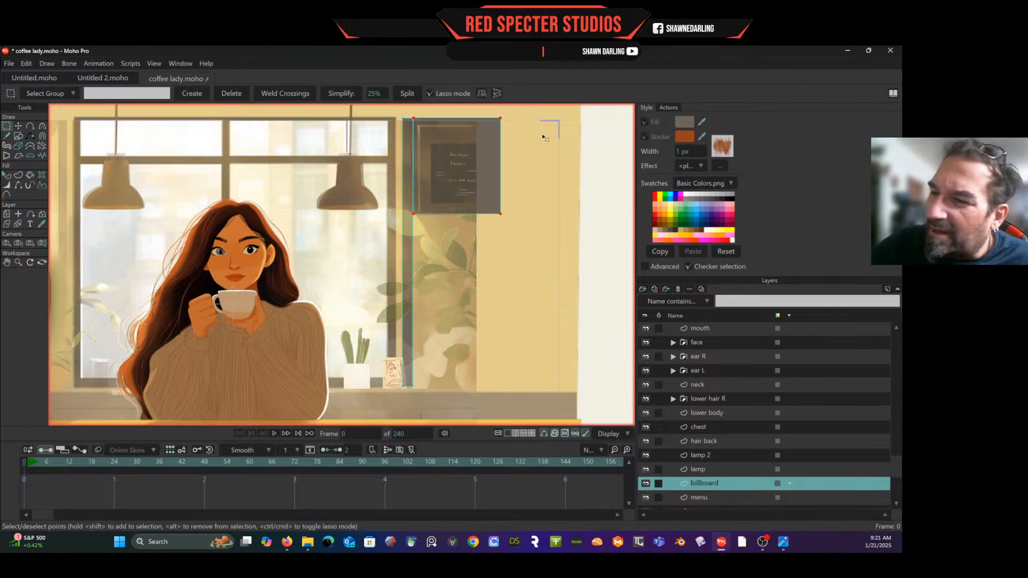
pyautogui.moveTo(518, 230); pyautogui.dragTo(526, 171)
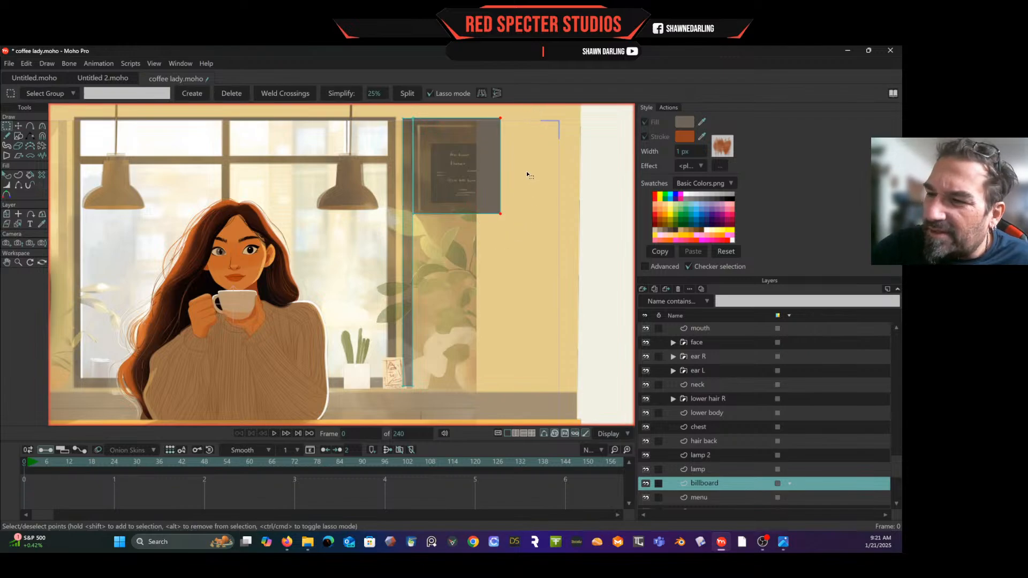
pyautogui.click(17, 126)
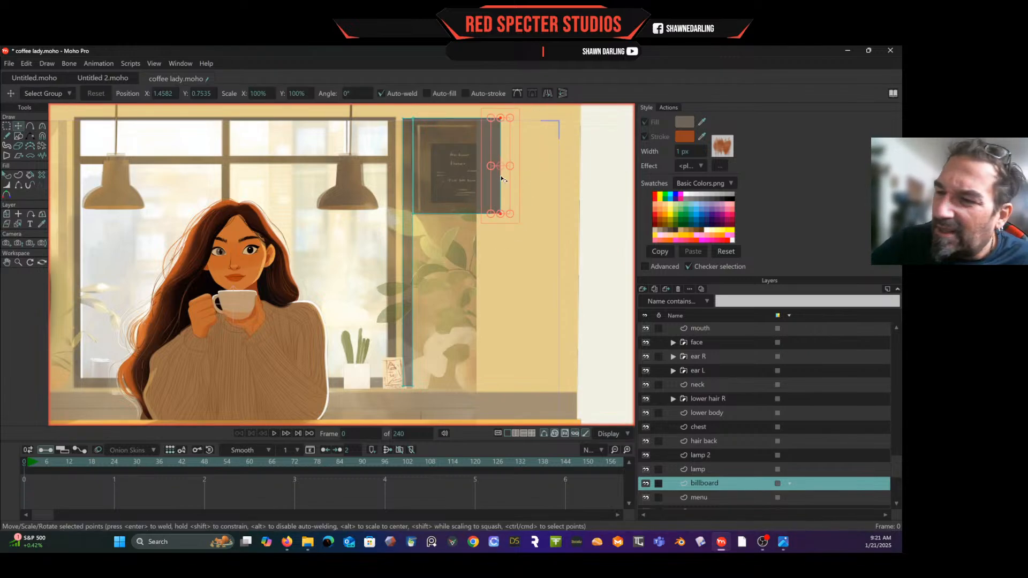
pyautogui.moveTo(503, 185); pyautogui.dragTo(537, 186)
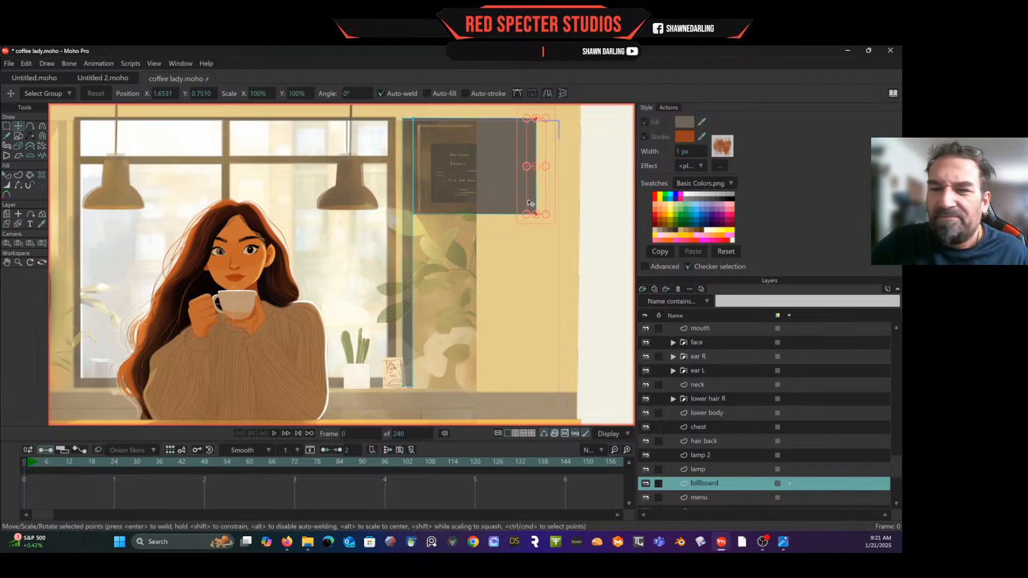
pyautogui.click(7, 126)
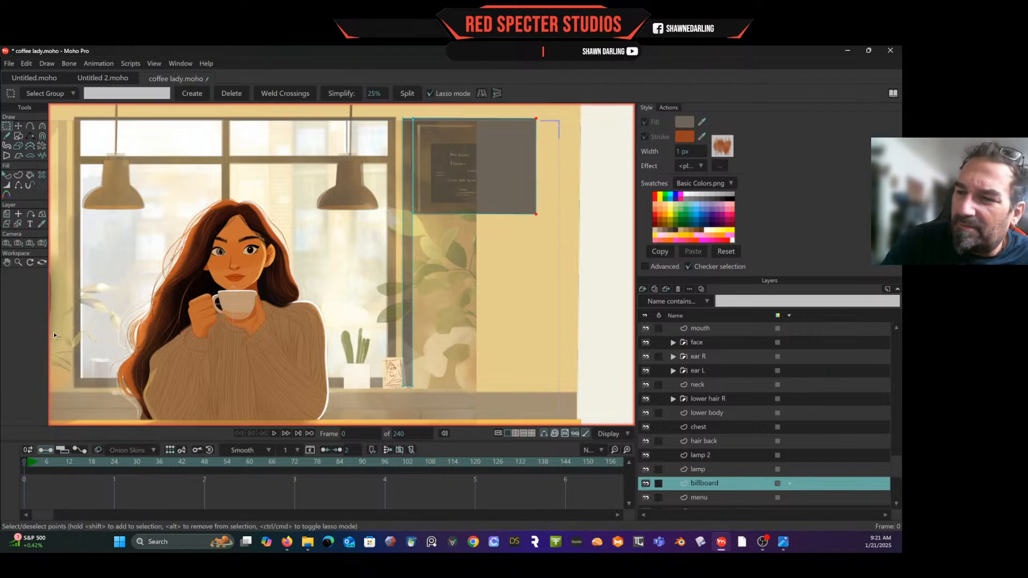
pyautogui.click(587, 364)
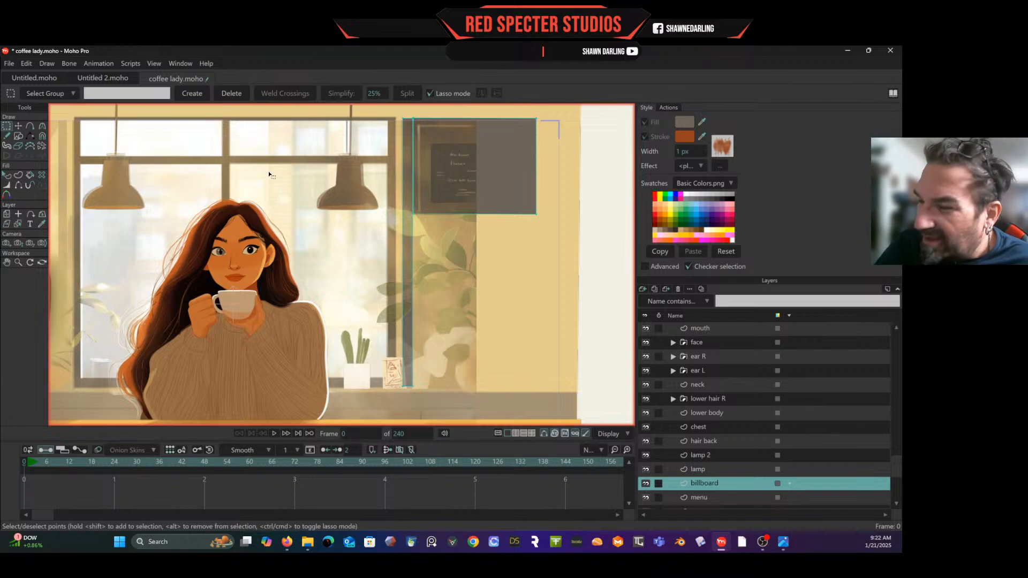
# - Draw a smaller rectangle inside the billboard panel over the reference's chalkboard and create a filled shape from it
pyautogui.click(18, 136)
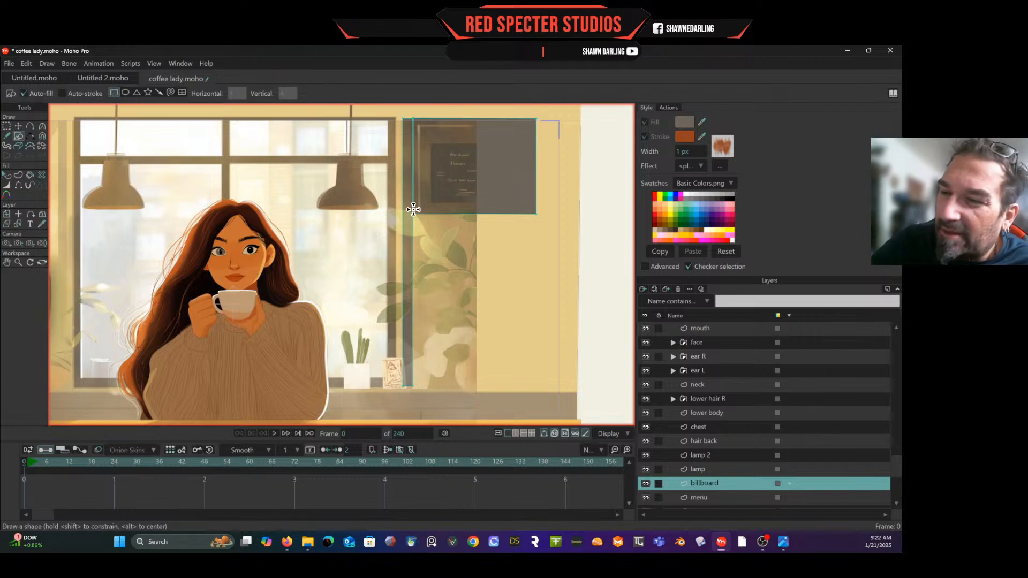
pyautogui.moveTo(433, 143); pyautogui.dragTo(516, 203)
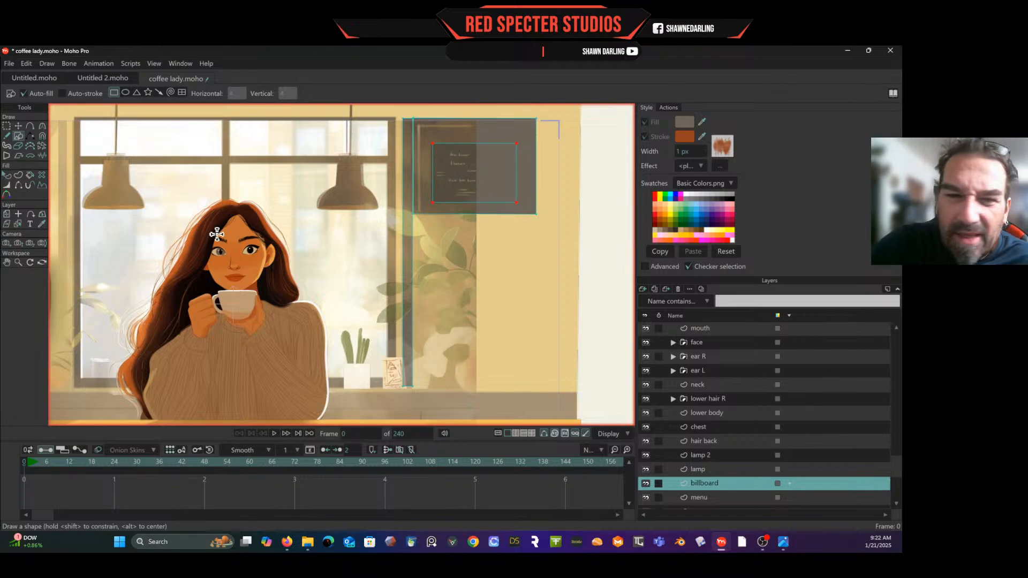
pyautogui.click(18, 174)
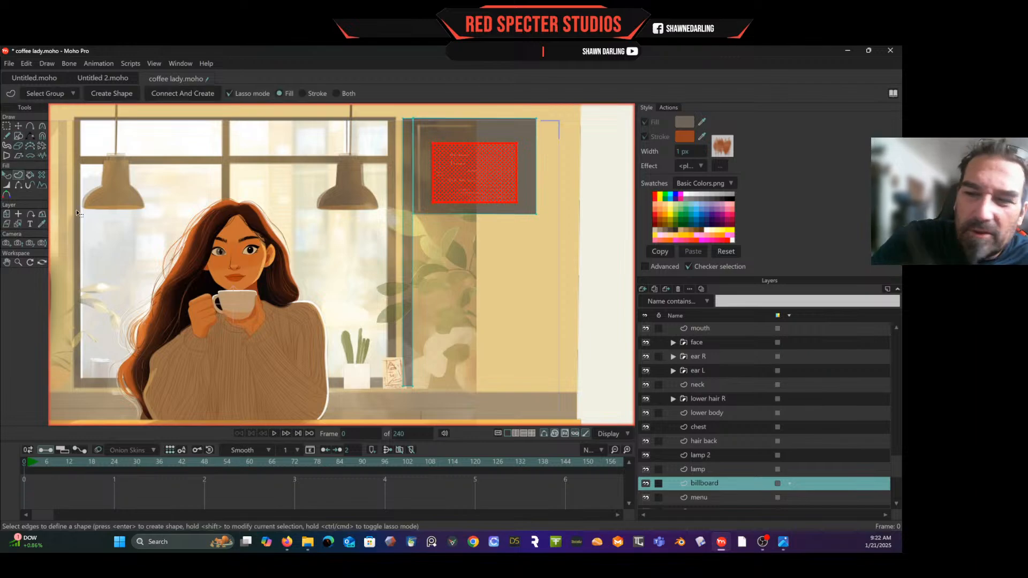
pyautogui.click(473, 174)
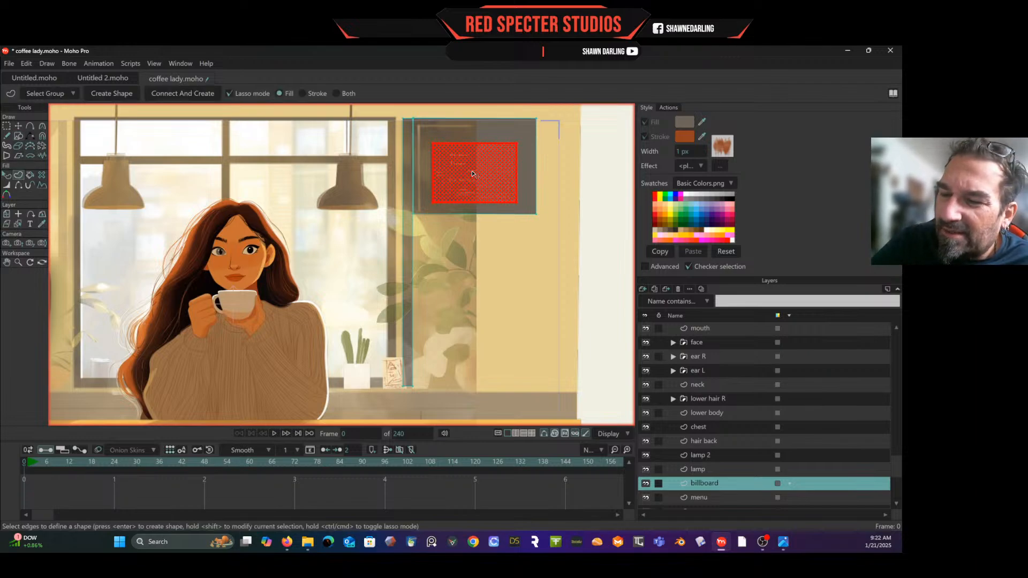
pyautogui.click(111, 93)
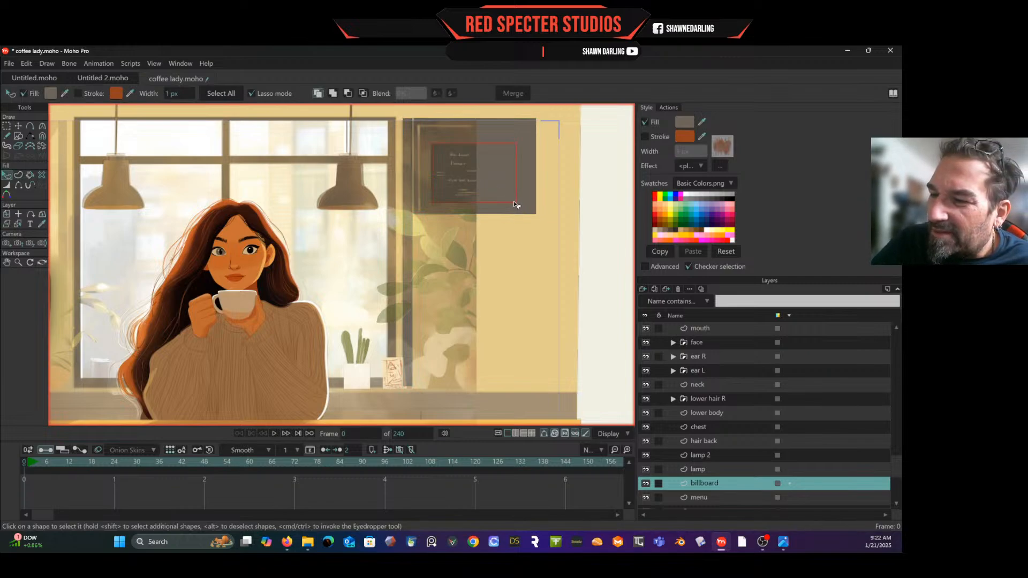
# - Set the inner board's fill to a near-black, 1C1B19
pyautogui.click(51, 93)
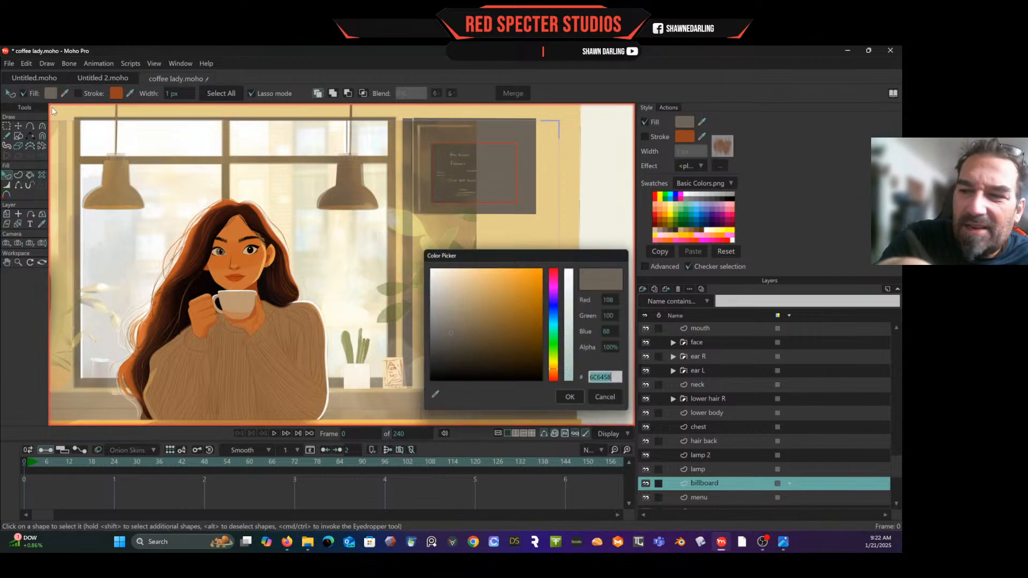
pyautogui.moveTo(444, 353); pyautogui.dragTo(435, 367)
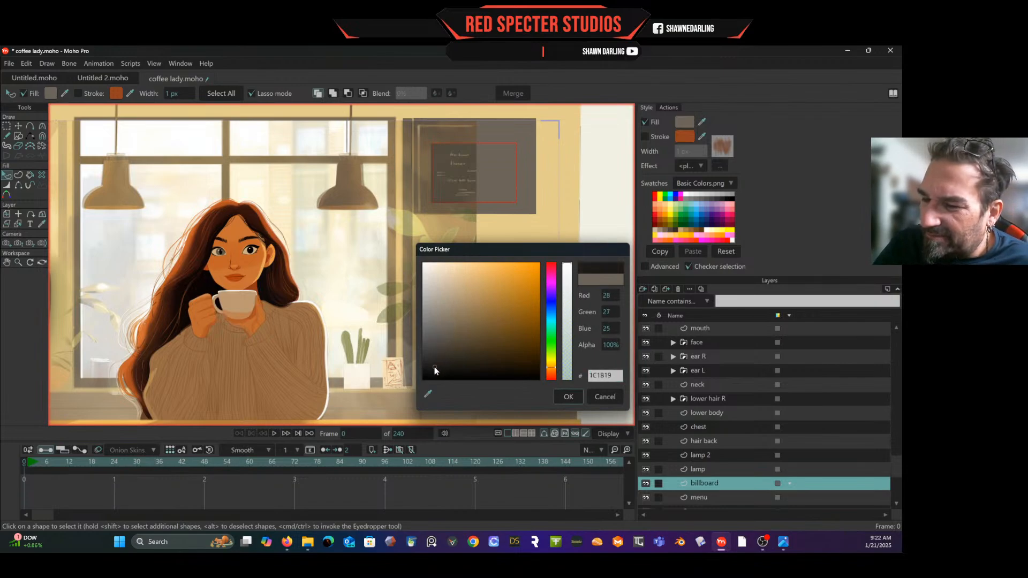
pyautogui.click(569, 397)
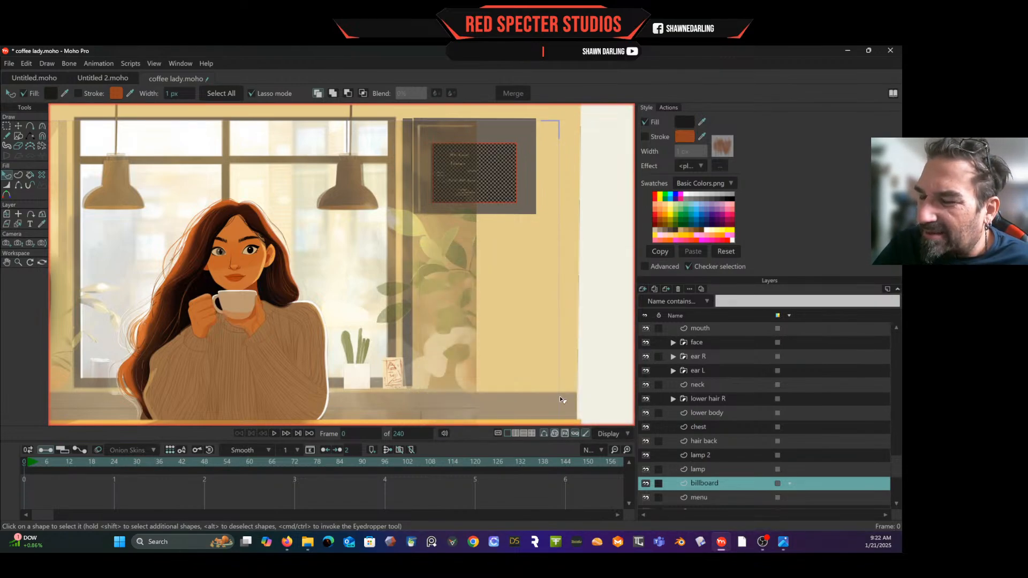
# - Hide the reference overlay to check the plain artwork, deselect the inner board, and show the reference again
pyautogui.press('g')
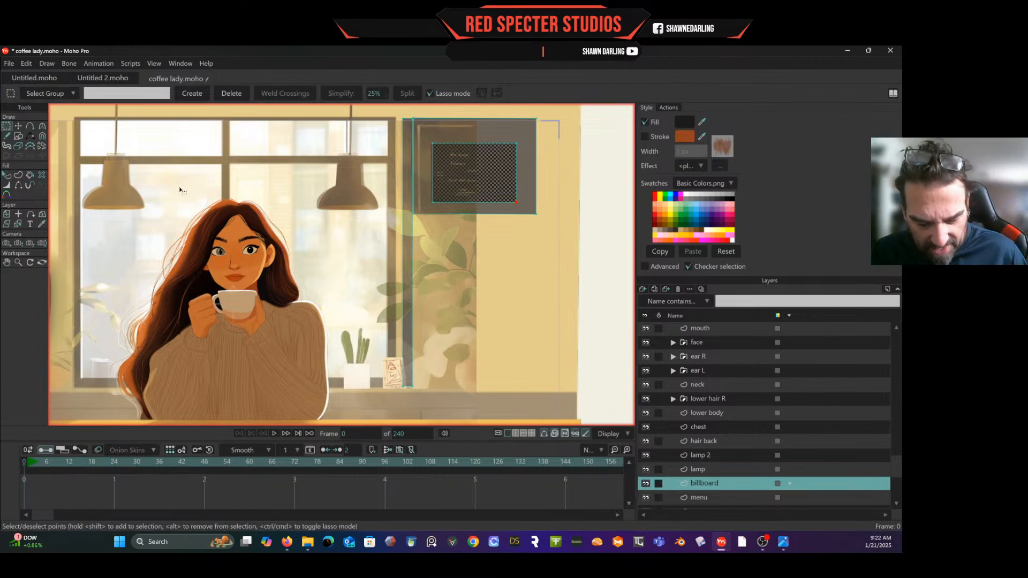
pyautogui.hotkey('ctrl', 'u')
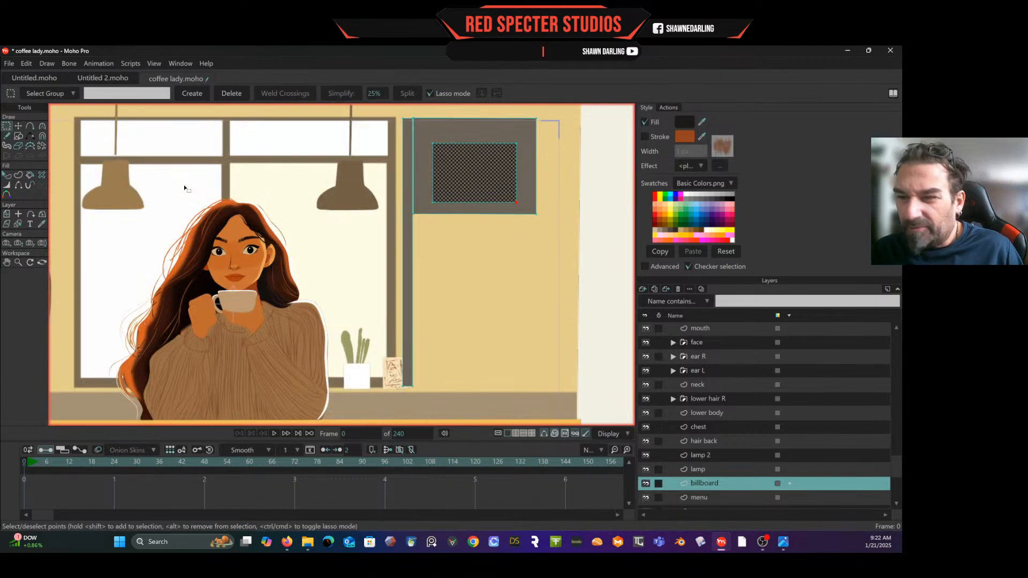
pyautogui.click(486, 331)
pyautogui.hotkey('ctrl', 'u')
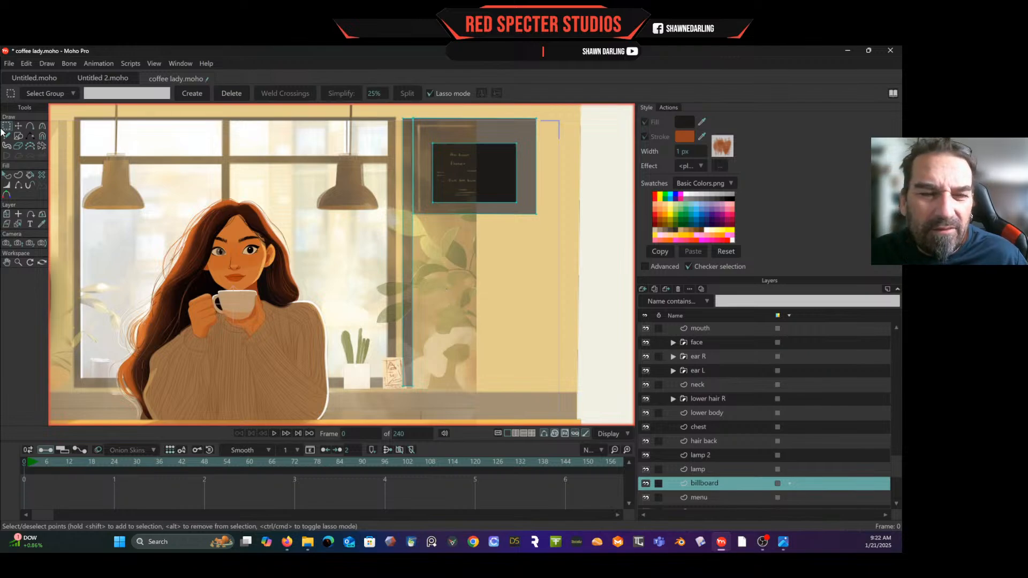
# - Select the existing vertical post's shape beside the window to make its grey-brown fill the current style
pyautogui.click(407, 214)
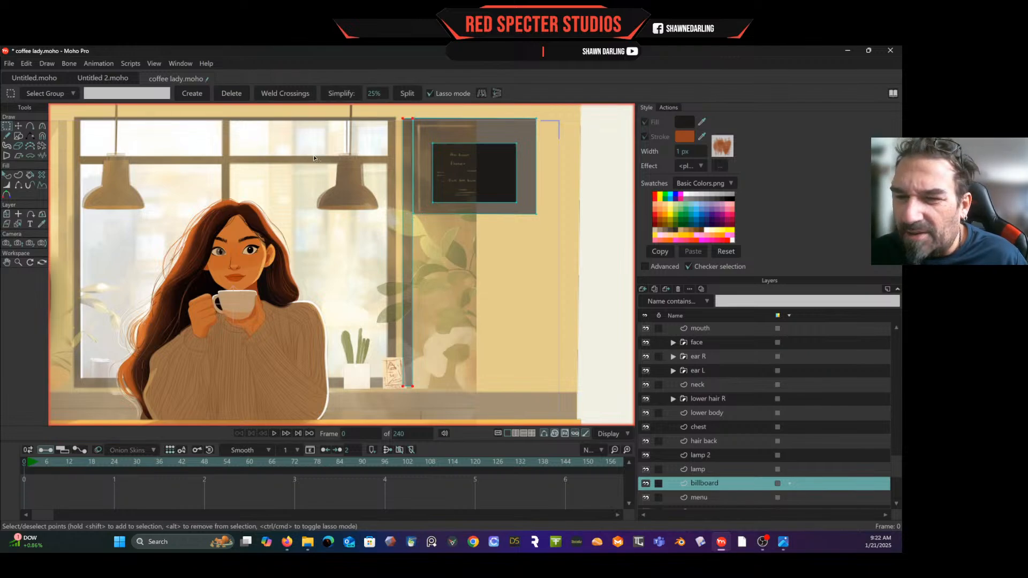
pyautogui.click(8, 176)
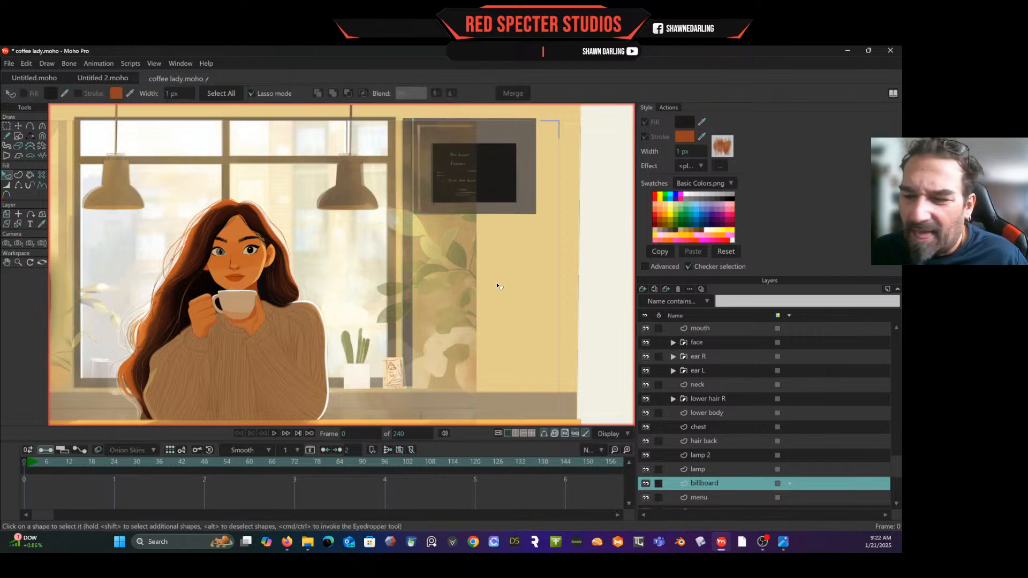
pyautogui.click(408, 268)
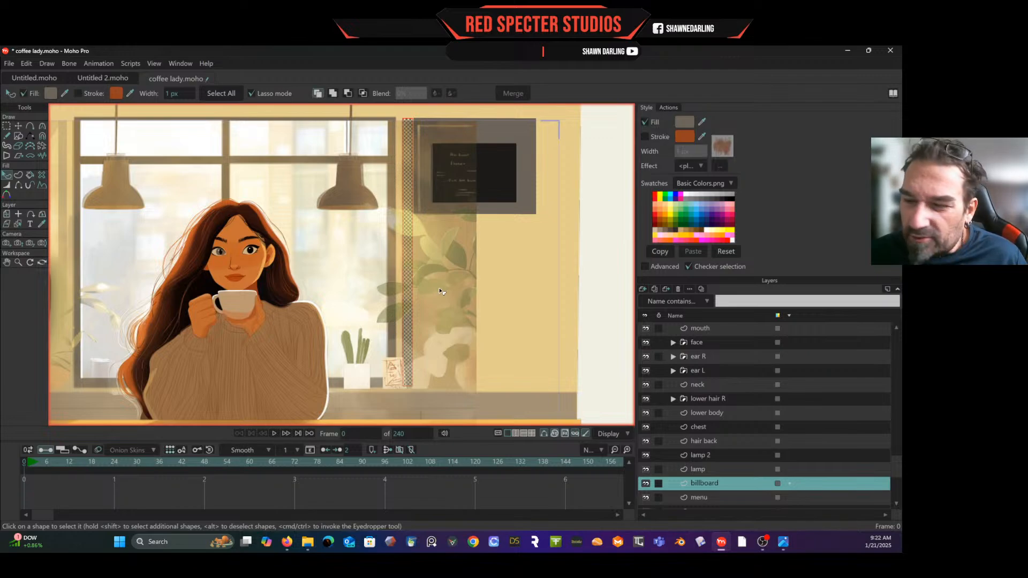
pyautogui.hotkey('ctrl', 'shift', 'l')
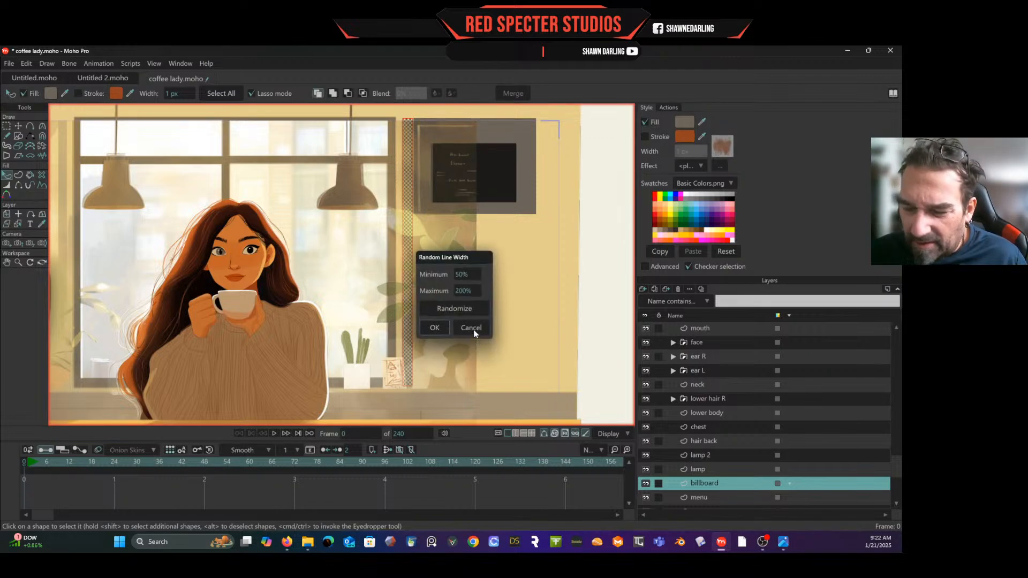
pyautogui.click(473, 332)
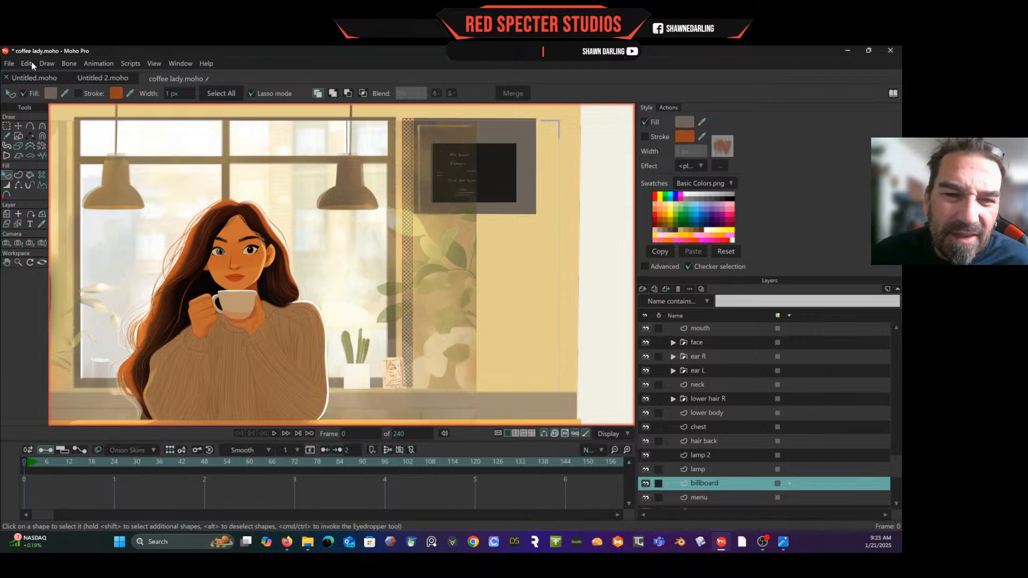
pyautogui.click(47, 63)
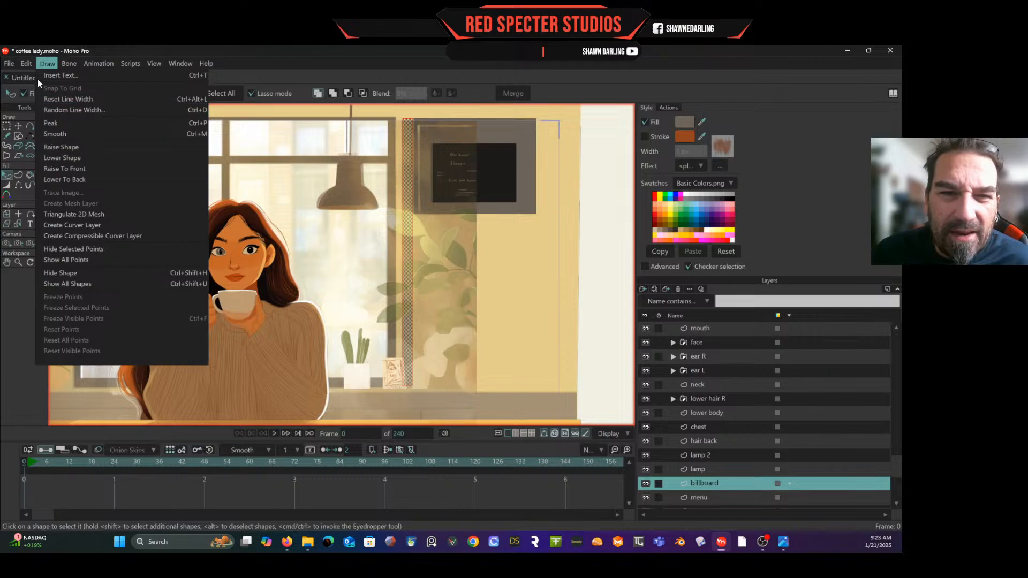
pyautogui.moveTo(26, 63)
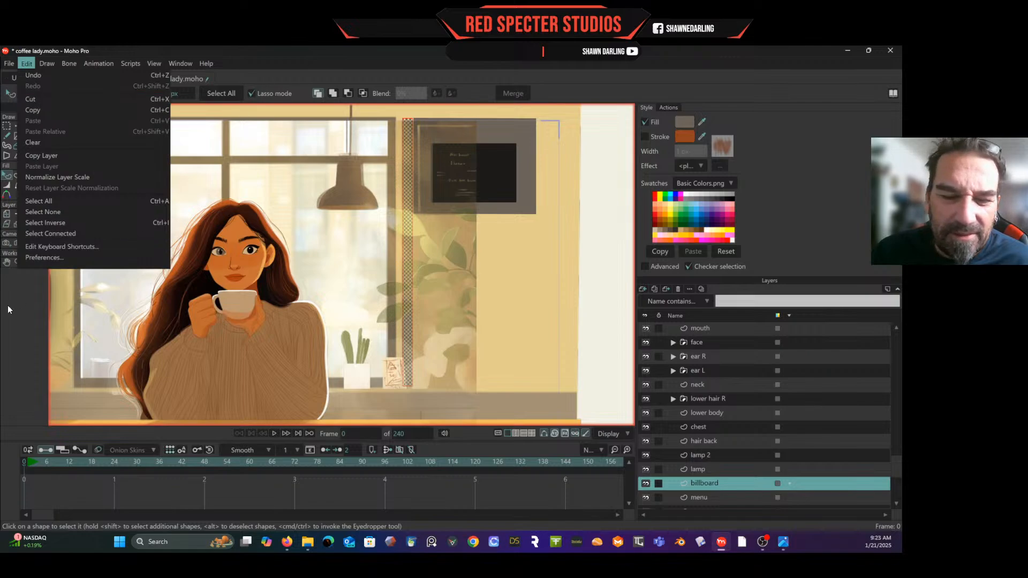
pyautogui.click(24, 300)
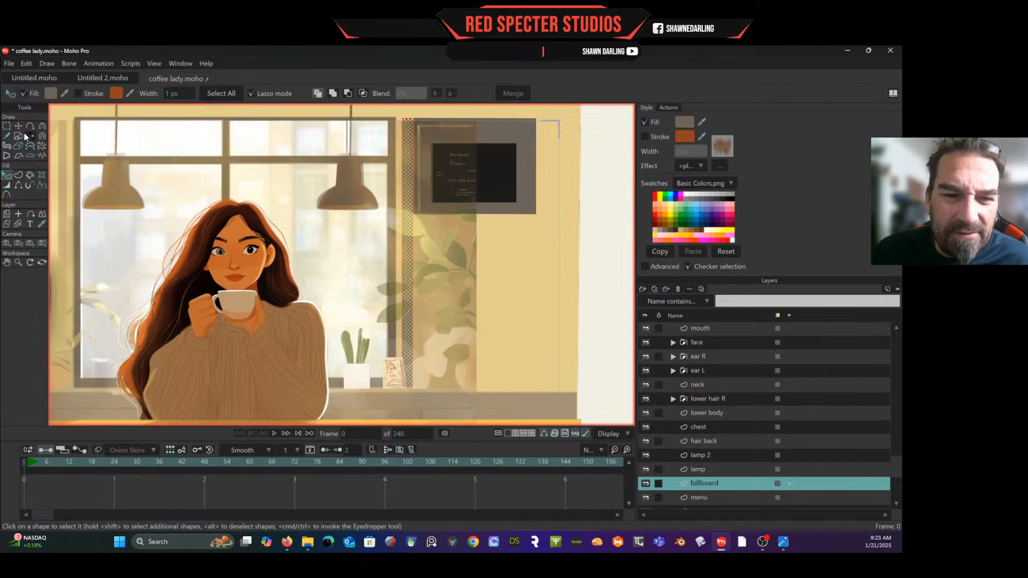
# - Draw a second narrow grey-brown post along the billboard panel's outer edge, reaching from its upper edge down to the window shelf
pyautogui.click(20, 136)
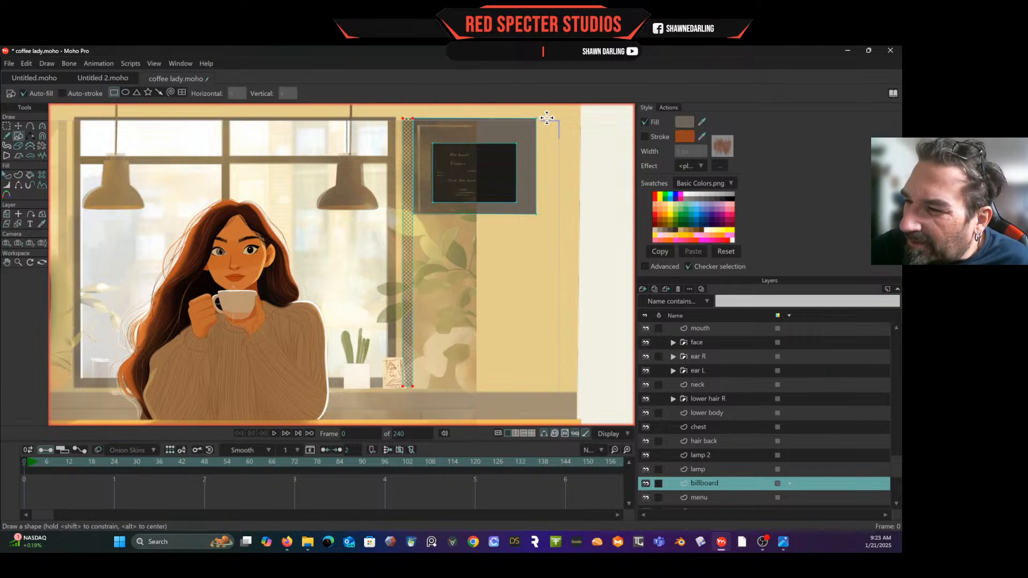
pyautogui.moveTo(549, 119)
pyautogui.mouseDown()
pyautogui.moveTo(526, 395)
pyautogui.moveTo(534, 390)
pyautogui.mouseUp()
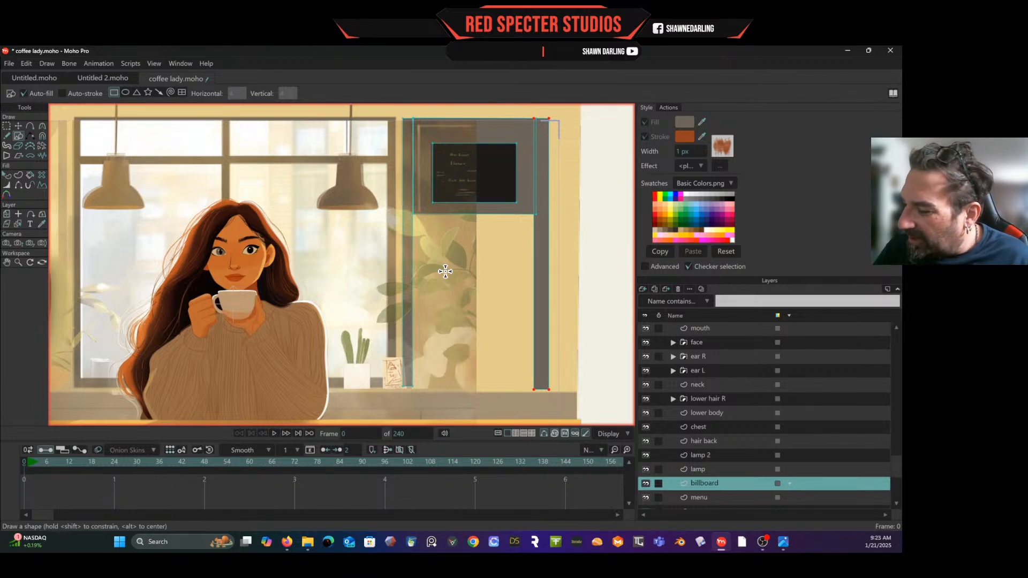
# - Add a new vector layer above the billboard layer and name it "plant pot"
pyautogui.click(645, 287)
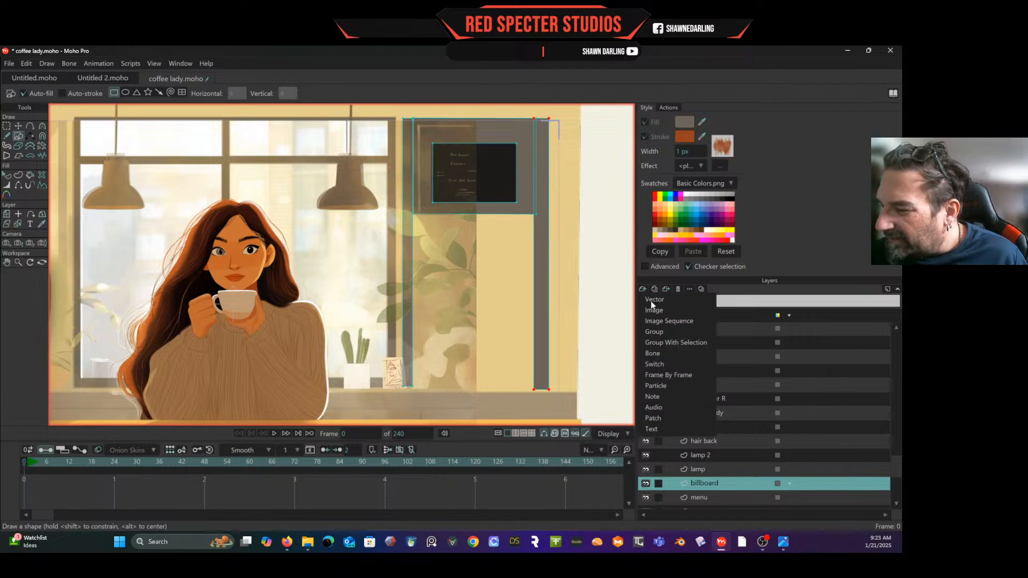
pyautogui.click(651, 301)
pyautogui.press('Return')
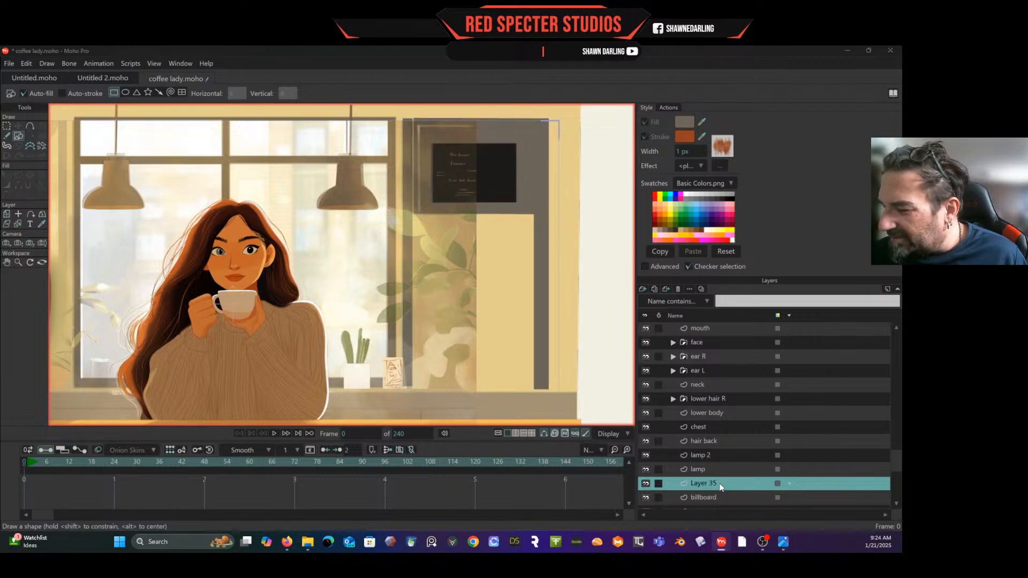
pyautogui.doubleClick(720, 485)
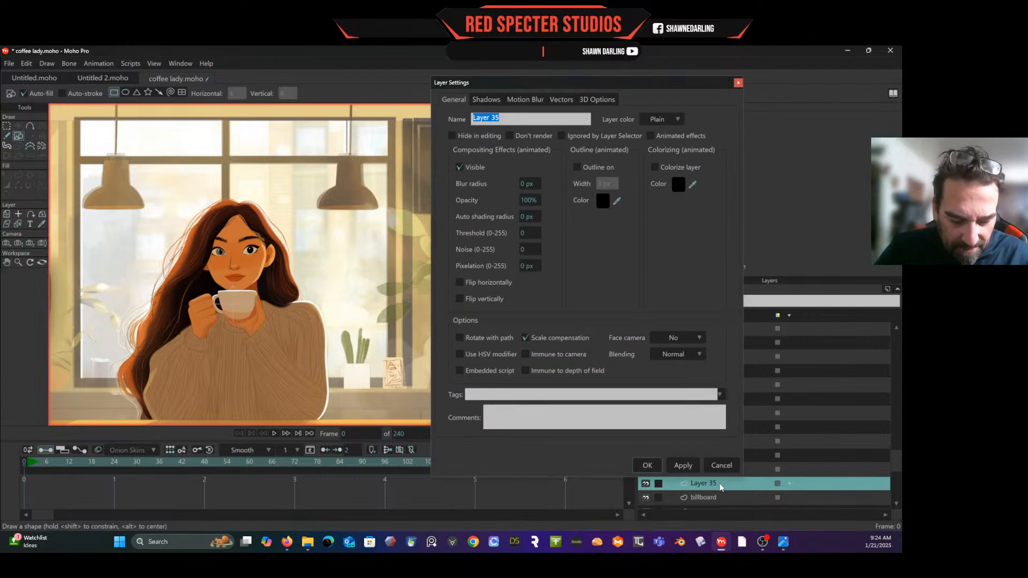
pyautogui.write('plant')
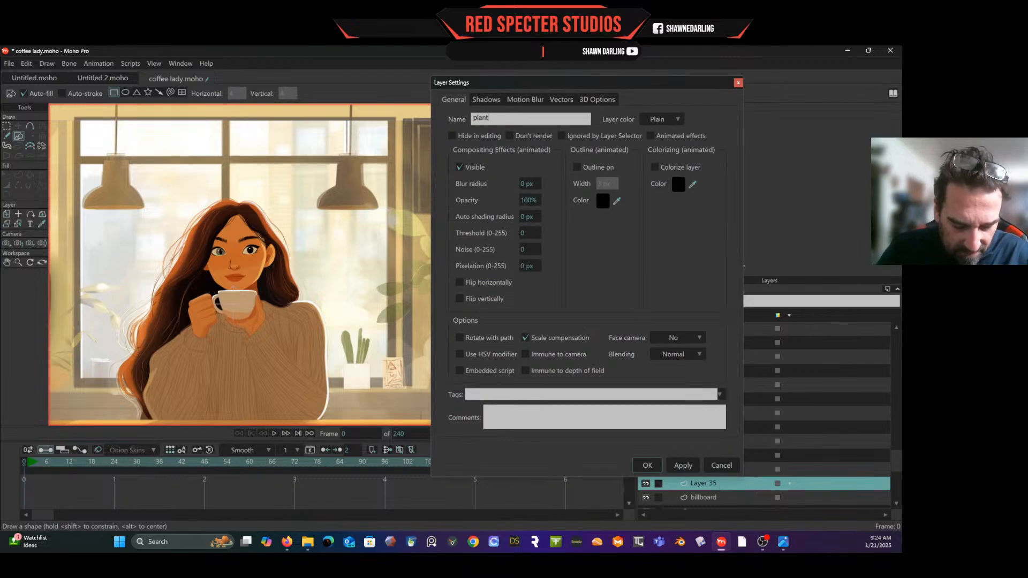
pyautogui.write(' pot')
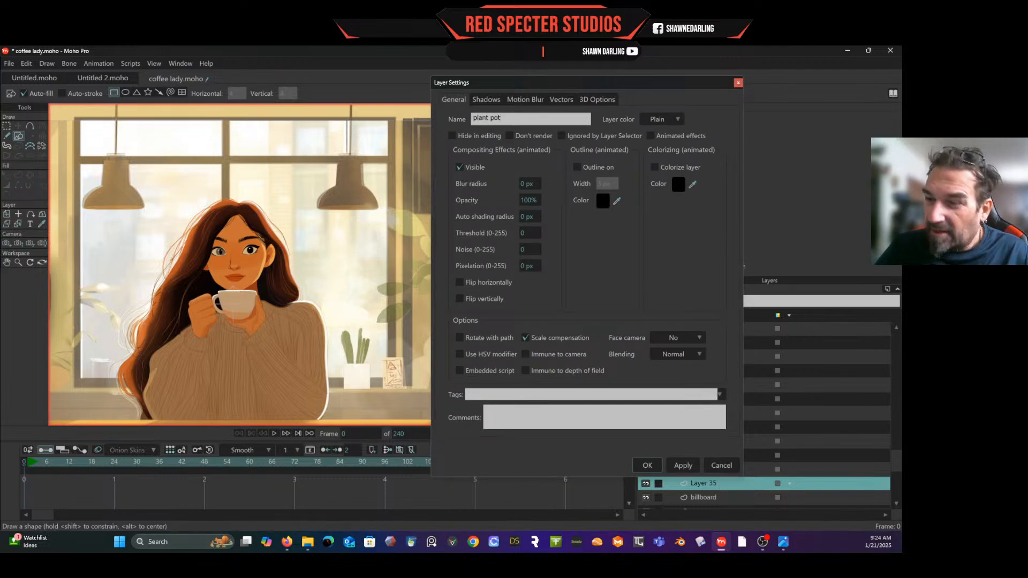
pyautogui.press('Return')
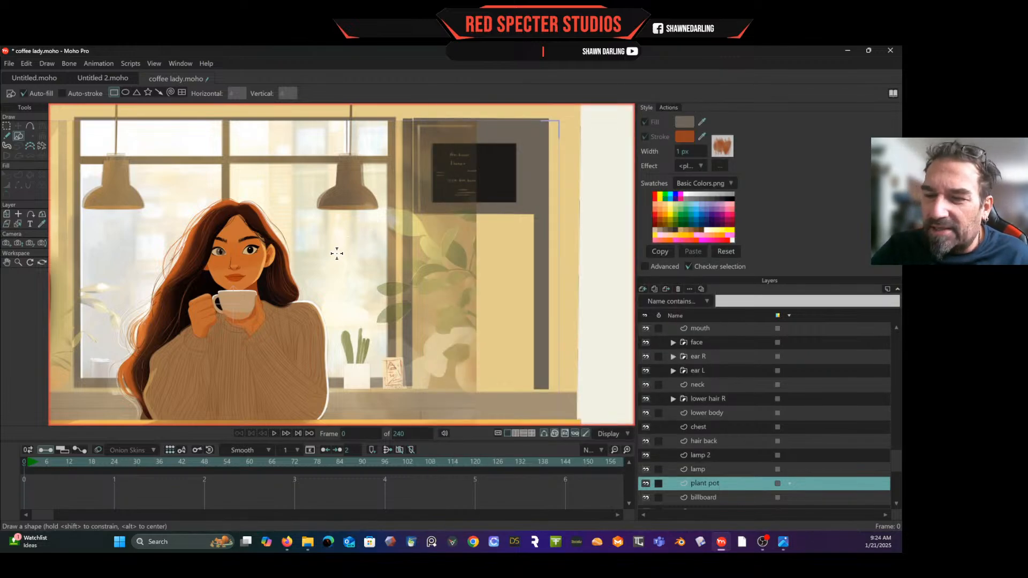
# - Move the billboard, menu and cactus cup layers together back in depth to about Z -3.79 near the window shelf, maintaining their visual size
pyautogui.click(43, 261)
pyautogui.moveTo(483, 308); pyautogui.dragTo(517, 307)
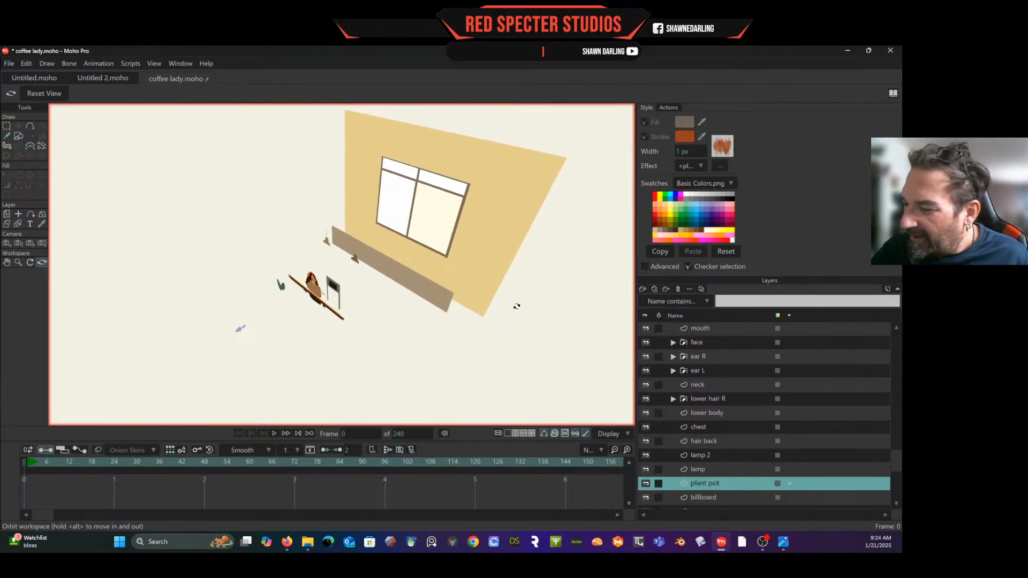
pyautogui.scroll(-3, 738, 401)
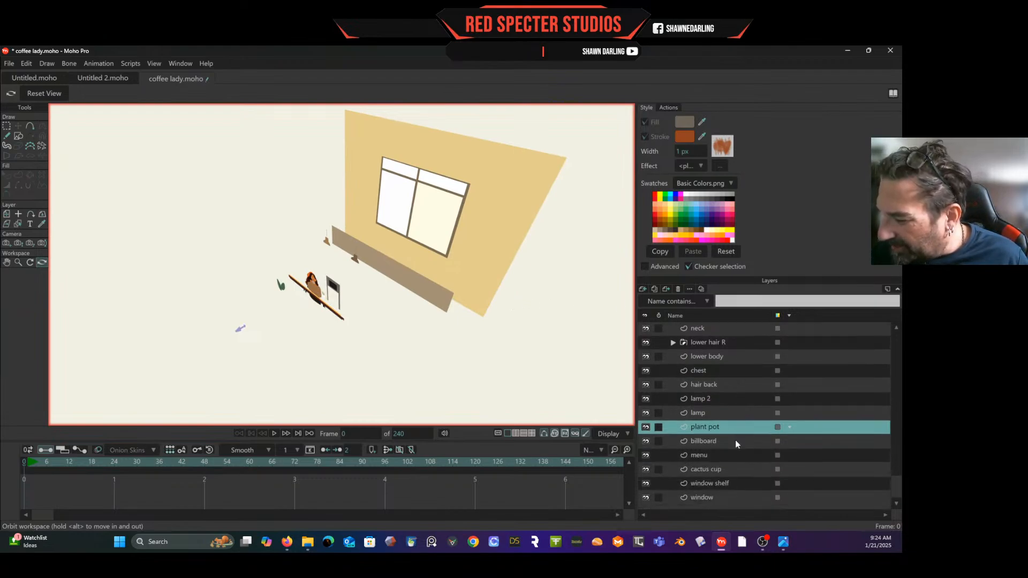
pyautogui.click(734, 440)
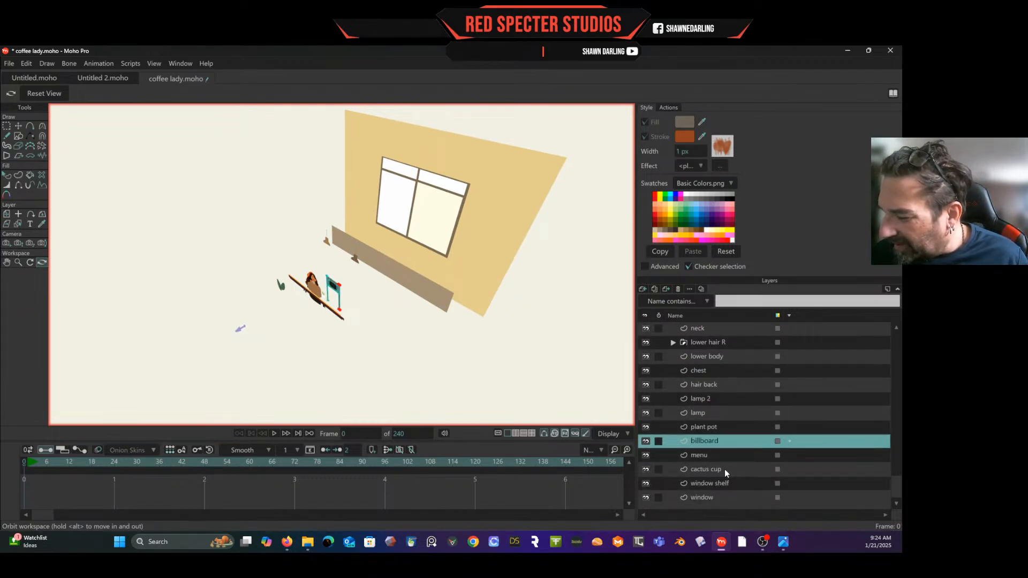
pyautogui.click(725, 470)
pyautogui.keyDown('ctrl'); pyautogui.click(724, 442); pyautogui.keyUp('ctrl')
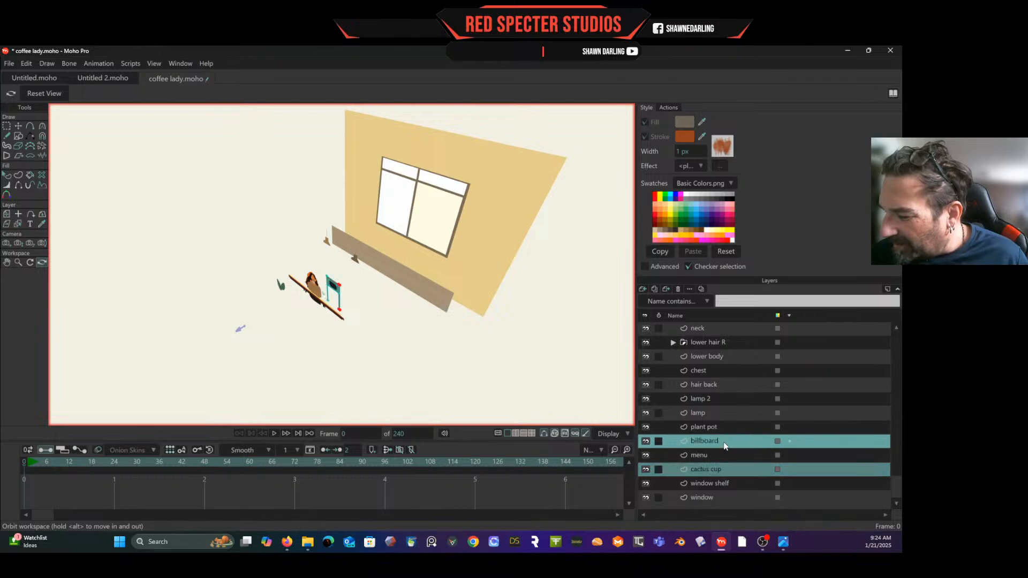
pyautogui.keyDown('ctrl'); pyautogui.click(720, 457); pyautogui.keyUp('ctrl')
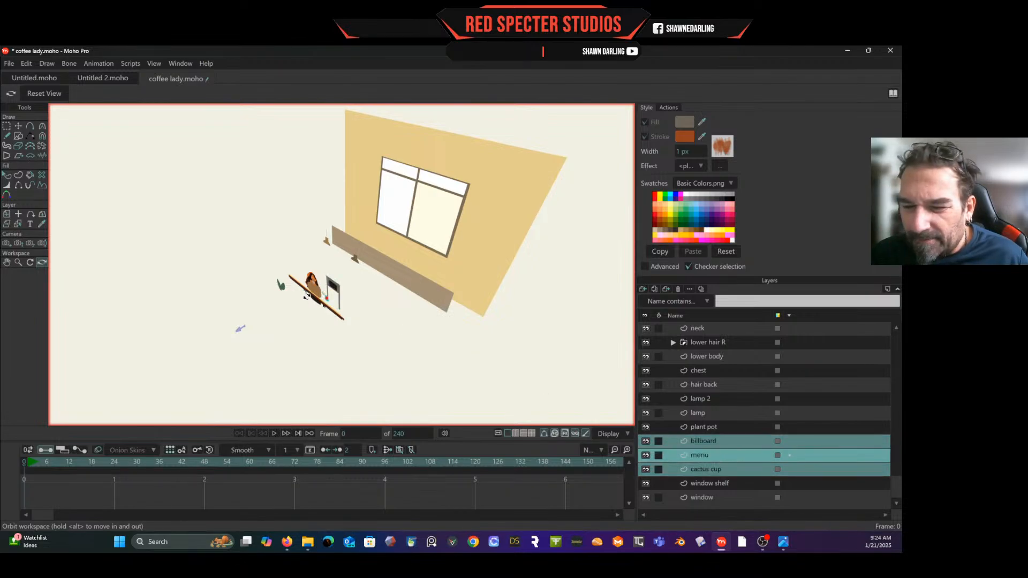
pyautogui.scroll(3, 308, 297)
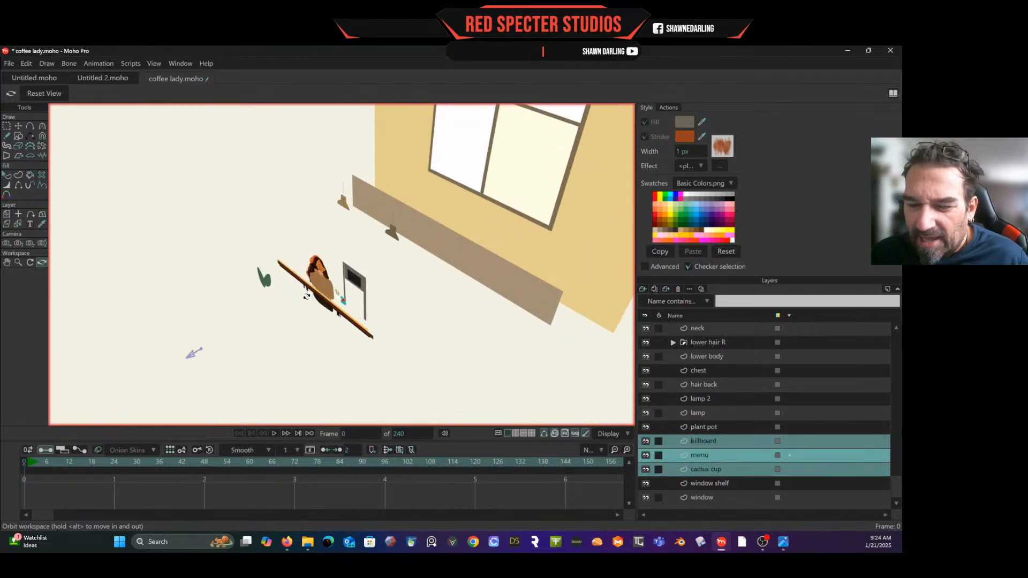
pyautogui.click(6, 216)
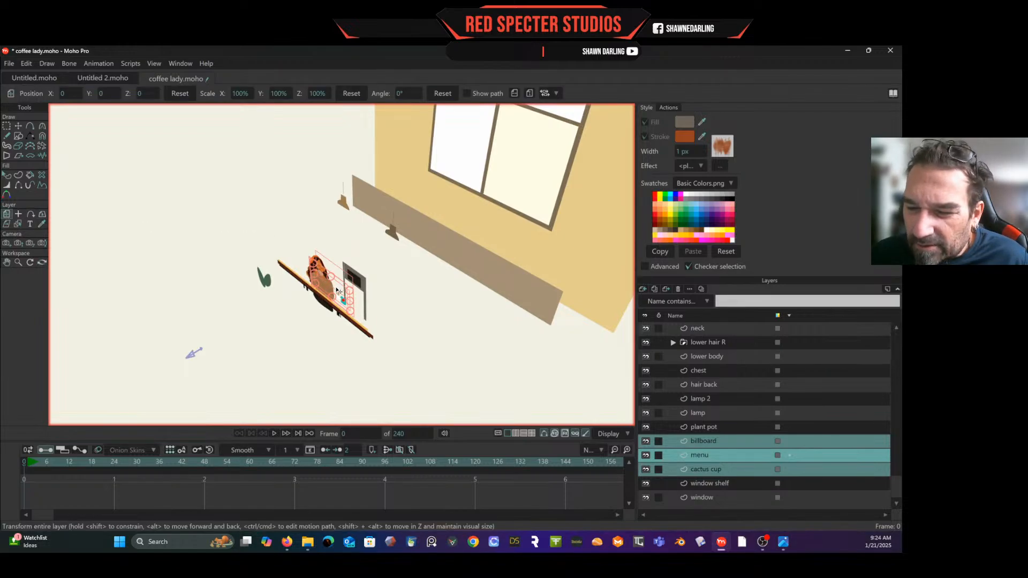
pyautogui.moveTo(338, 291); pyautogui.dragTo(523, 200)
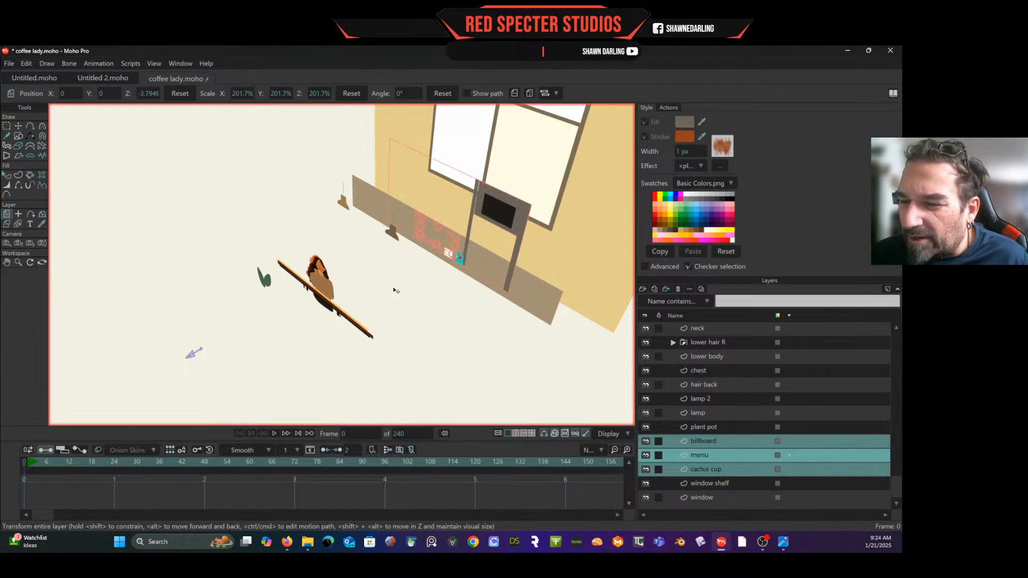
# - Move the billboard, menu and cactus cup layers together back to about Z -7.72, up against the window wall, maintaining their visual size
pyautogui.click(43, 263)
pyautogui.moveTo(389, 382); pyautogui.dragTo(285, 301)
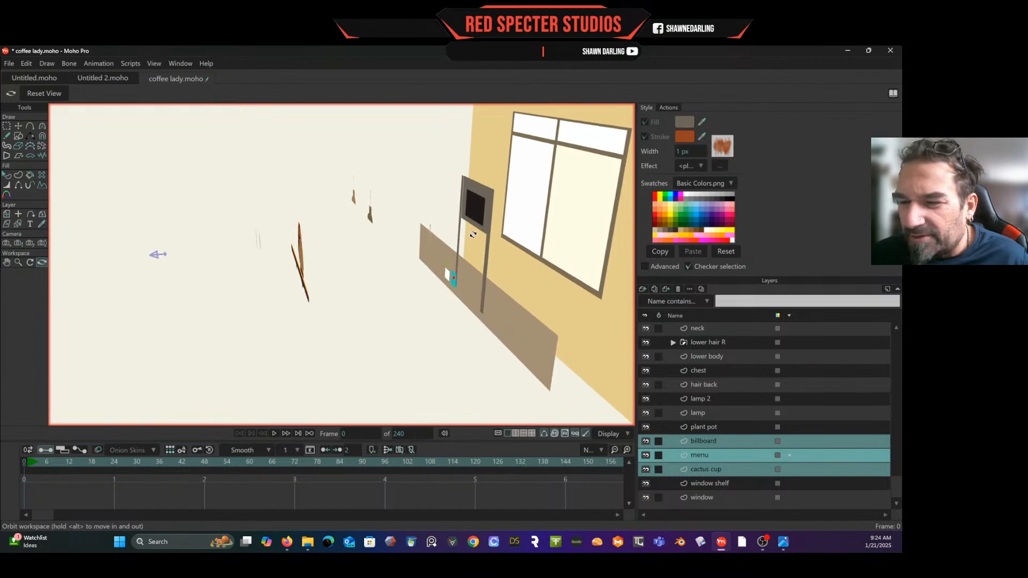
pyautogui.click(7, 215)
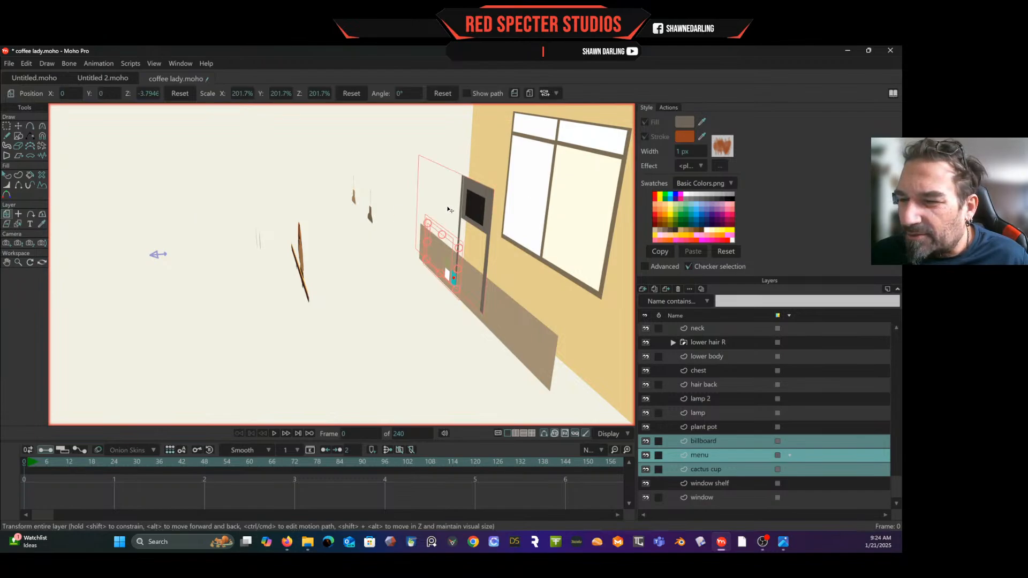
pyautogui.moveTo(449, 210); pyautogui.dragTo(545, 129)
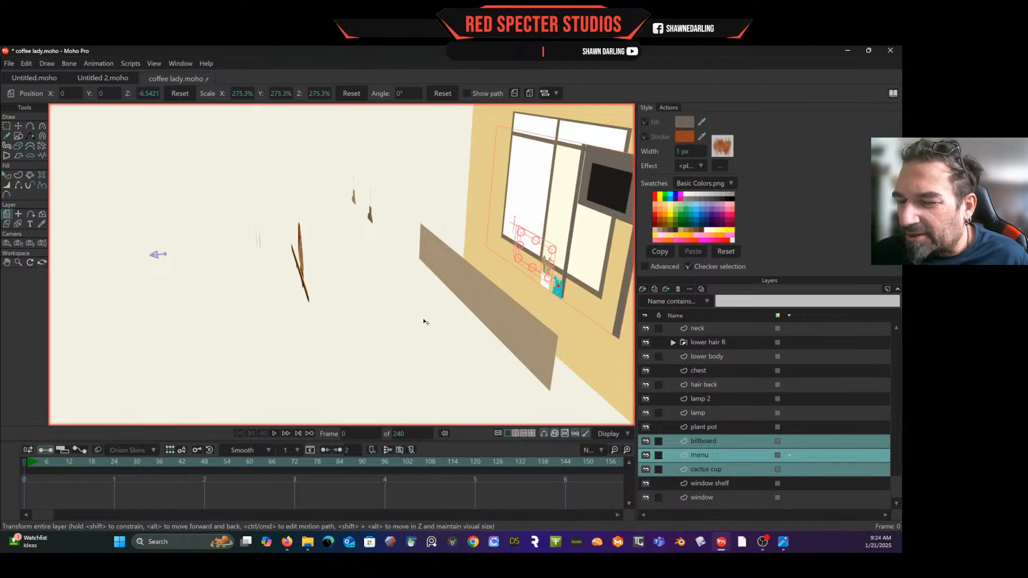
pyautogui.click(41, 262)
pyautogui.moveTo(301, 334); pyautogui.dragTo(297, 294)
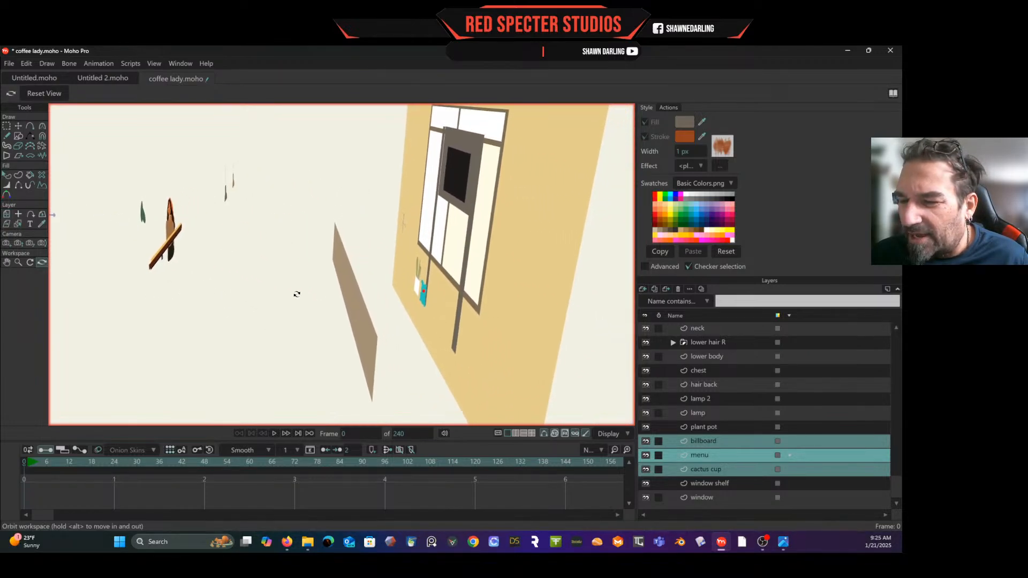
pyautogui.moveTo(418, 304); pyautogui.dragTo(373, 305)
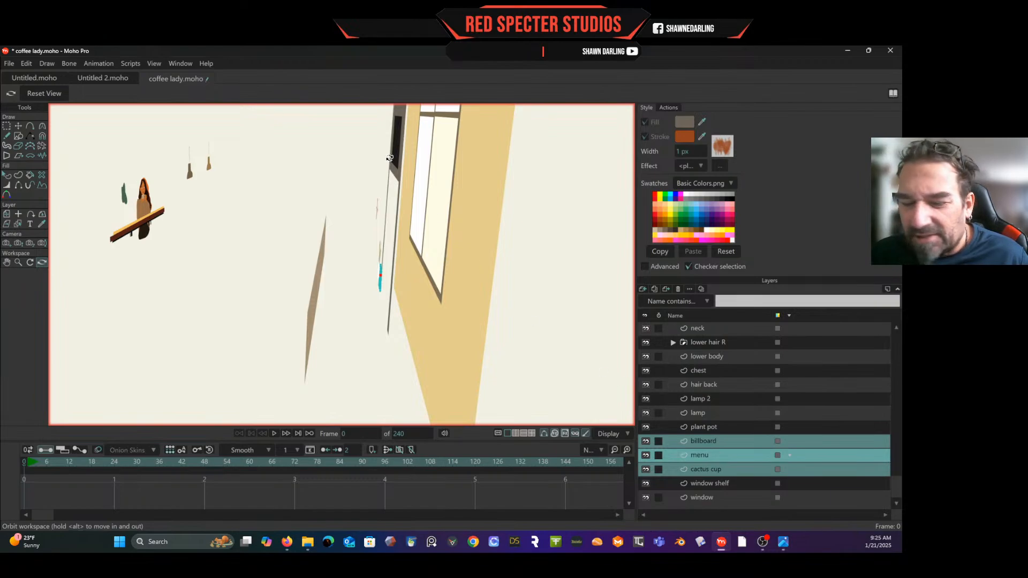
pyautogui.click(7, 214)
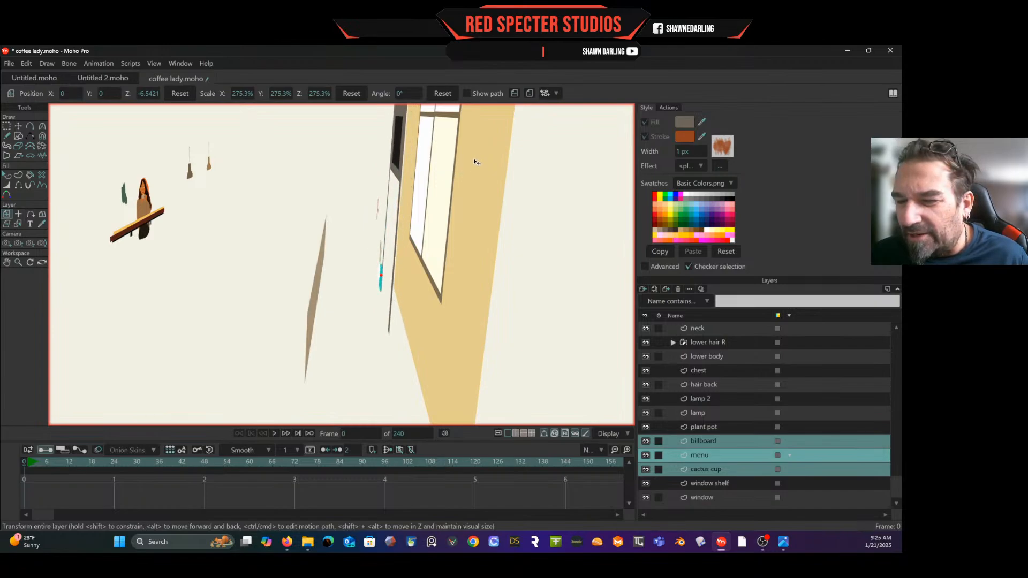
pyautogui.moveTo(474, 162); pyautogui.dragTo(384, 337)
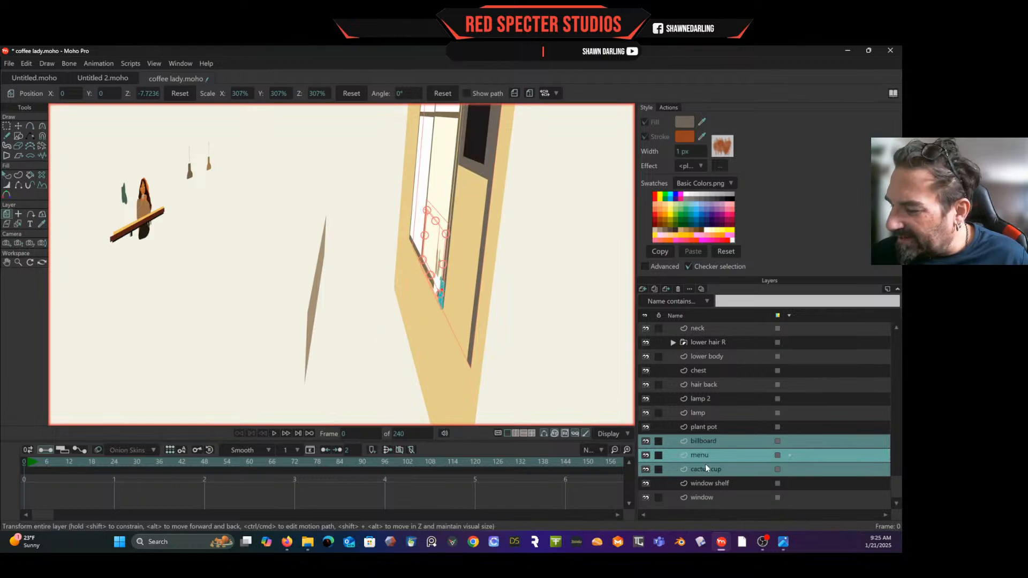
# - Bring only the menu and cactus cup layers forward to about Z -7.36, in front of the billboard, maintaining their visual size
pyautogui.click(714, 441)
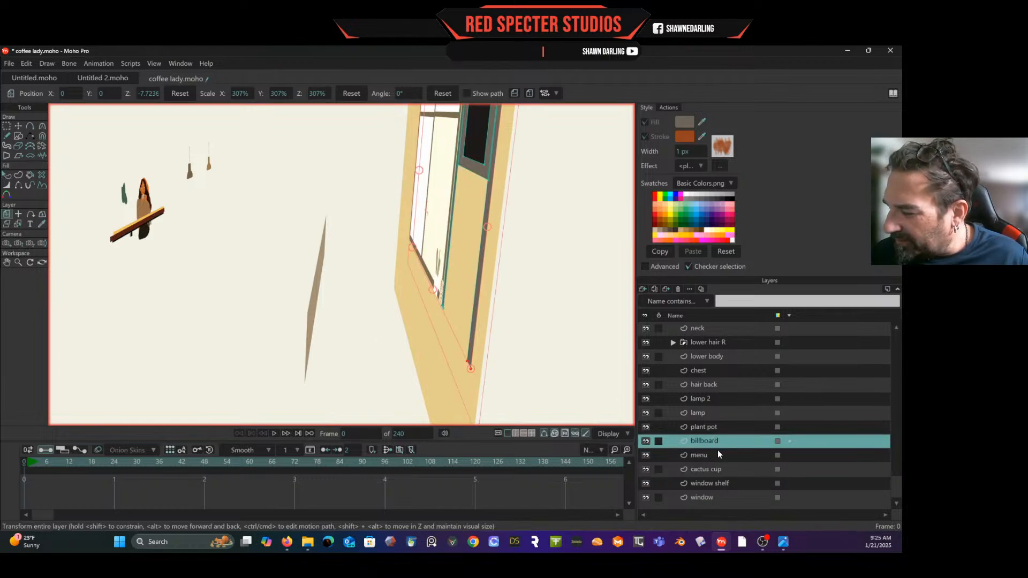
pyautogui.click(718, 455)
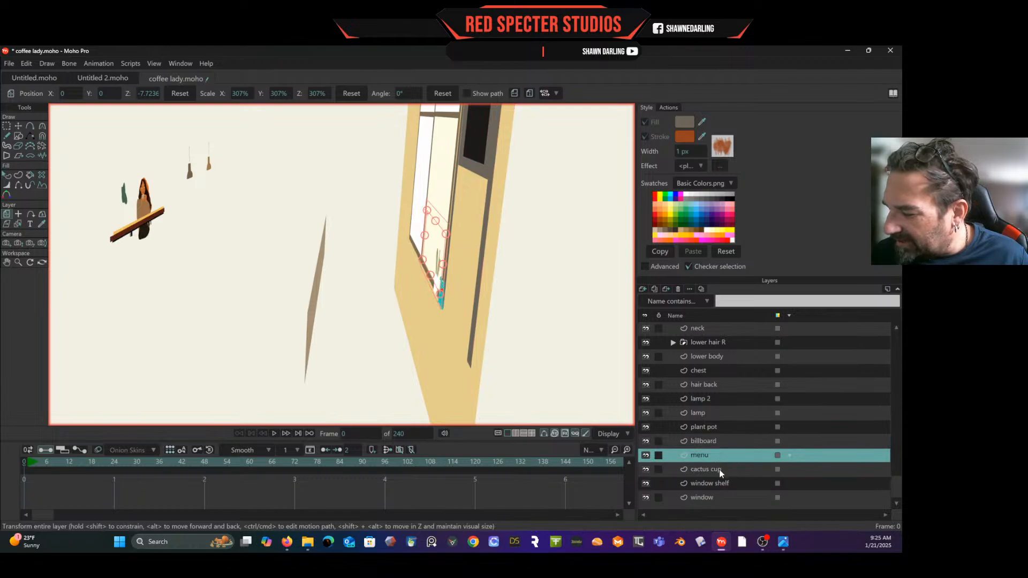
pyautogui.keyDown('ctrl'); pyautogui.click(712, 470); pyautogui.keyUp('ctrl')
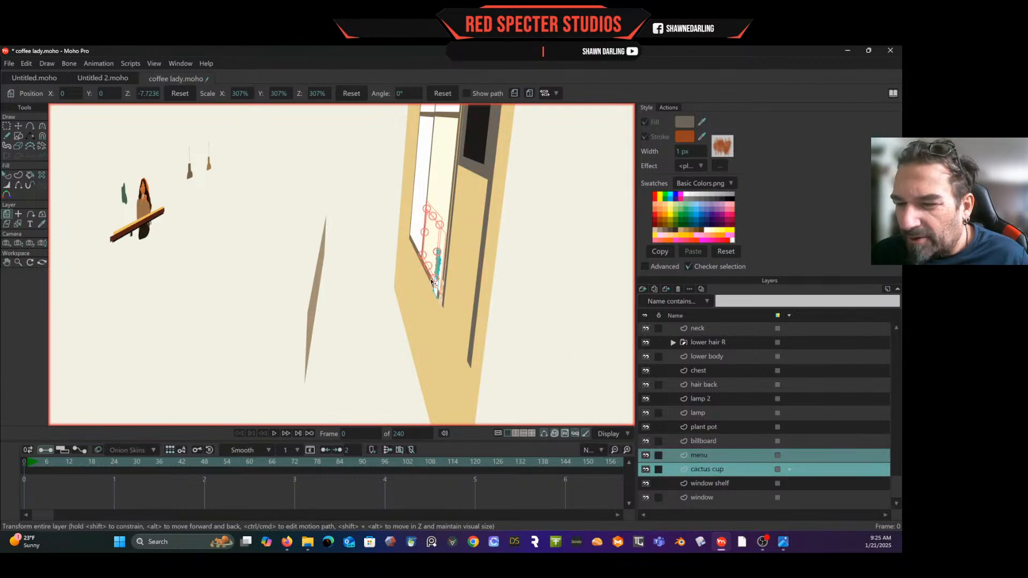
pyautogui.moveTo(430, 241); pyautogui.dragTo(447, 223)
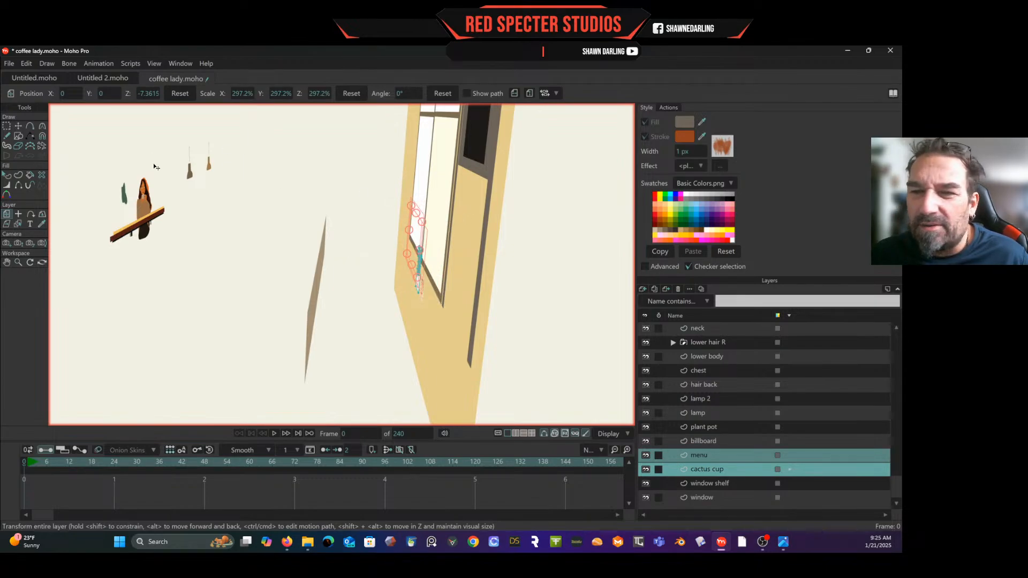
# - Reset the workspace view and check the scene's parallax by tracking the camera forward to about Z 3.23, restoring its default position
pyautogui.click(42, 262)
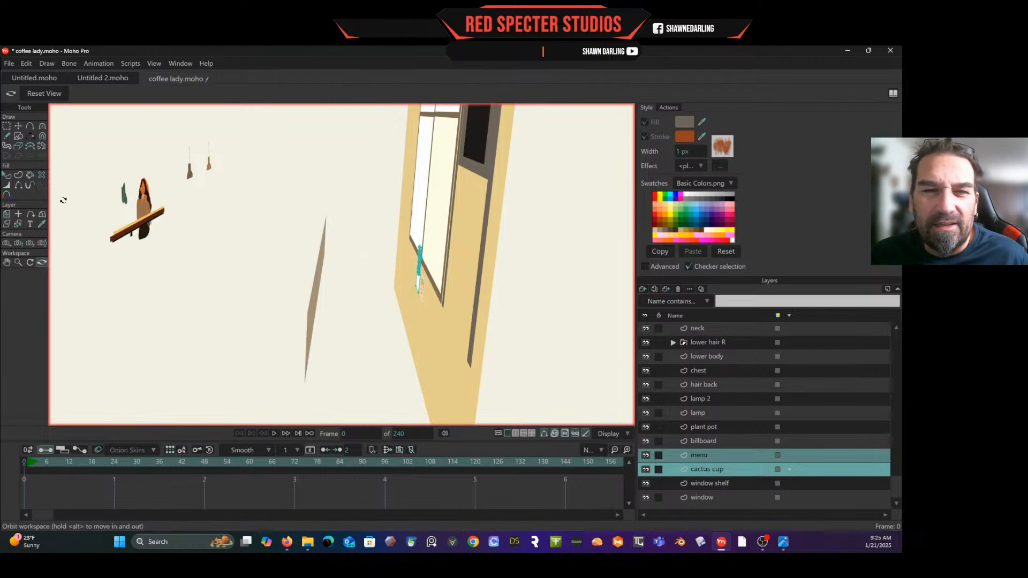
pyautogui.click(43, 93)
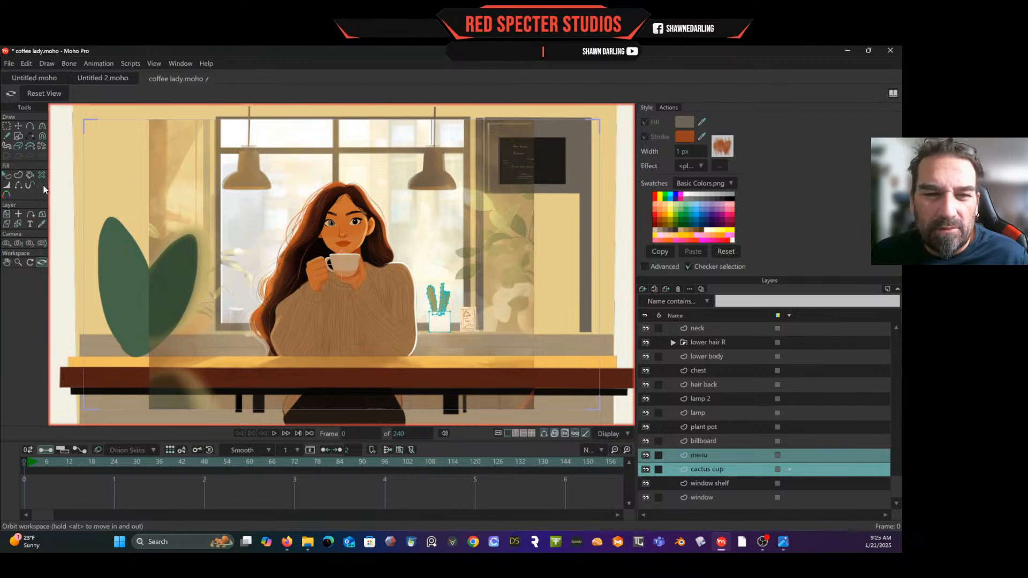
pyautogui.click(8, 247)
pyautogui.moveTo(163, 93); pyautogui.dragTo(138, 112)
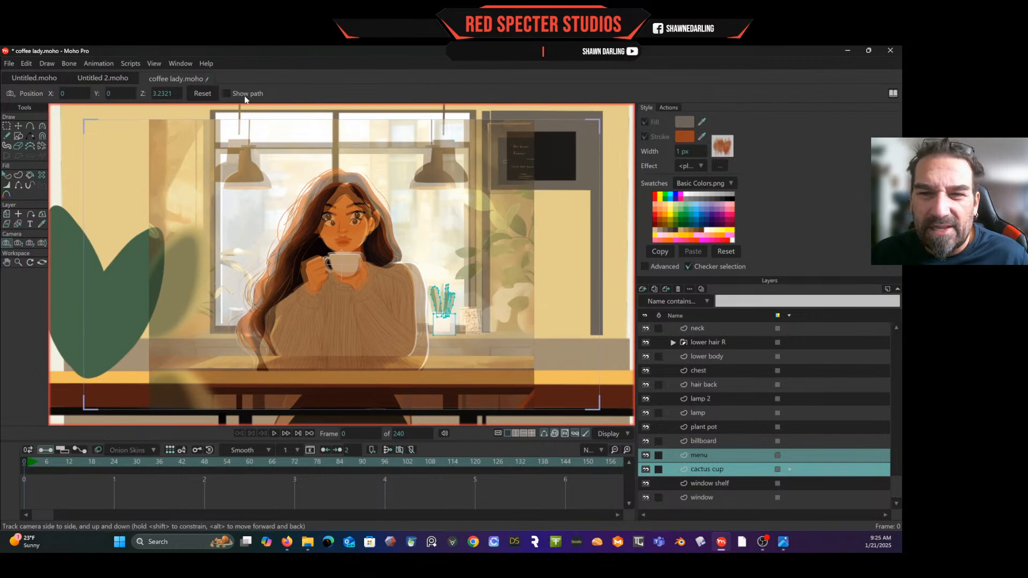
pyautogui.click(203, 94)
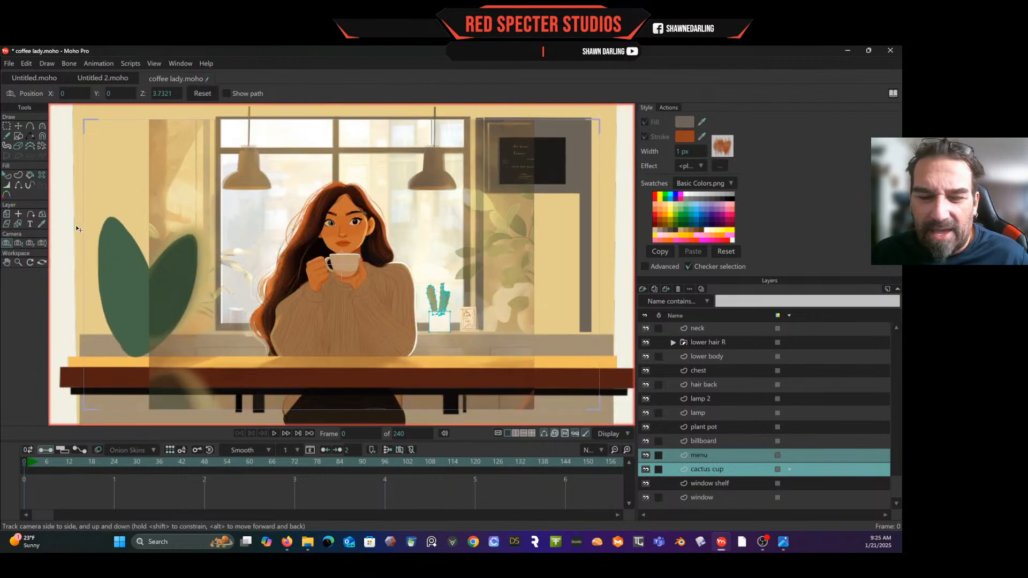